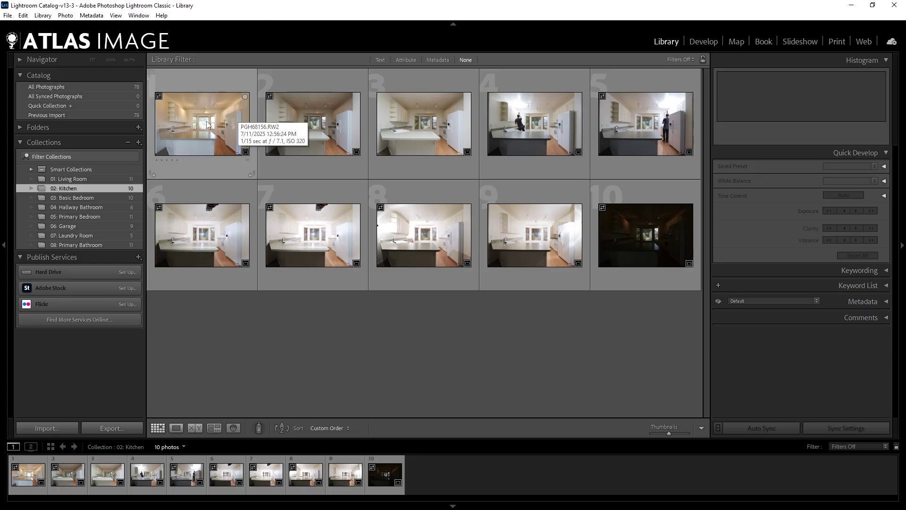
- Open the first kitchen photo full size and step through to PGH68159.RW2, examining its windows up close
{"action": "double_click", "coordinate": [239, 118]}
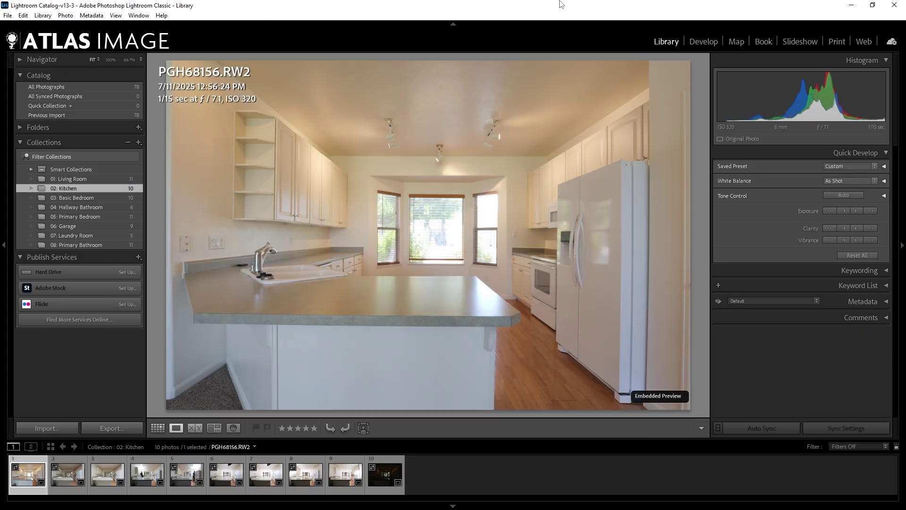
{"action": "key", "text": "Right"}
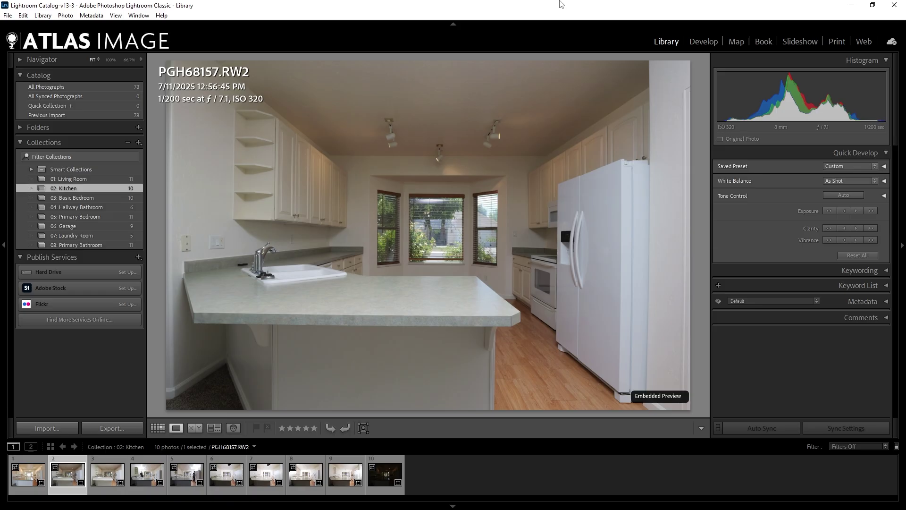
{"action": "key", "text": "Right"}
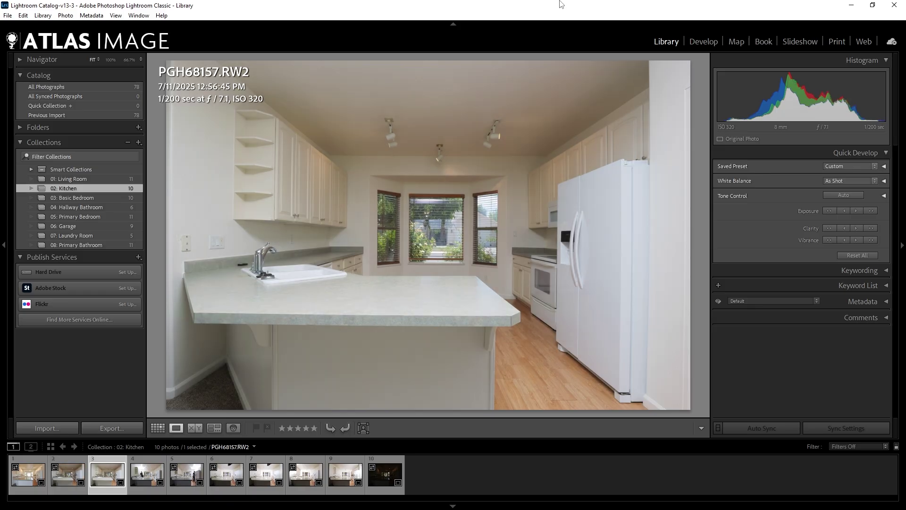
{"action": "key", "text": "Right"}
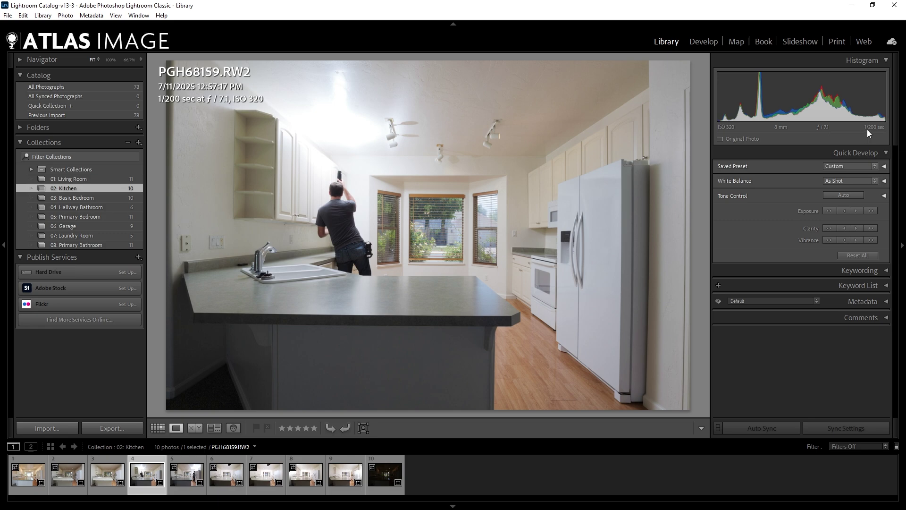
{"action": "left_click", "coordinate": [489, 213]}
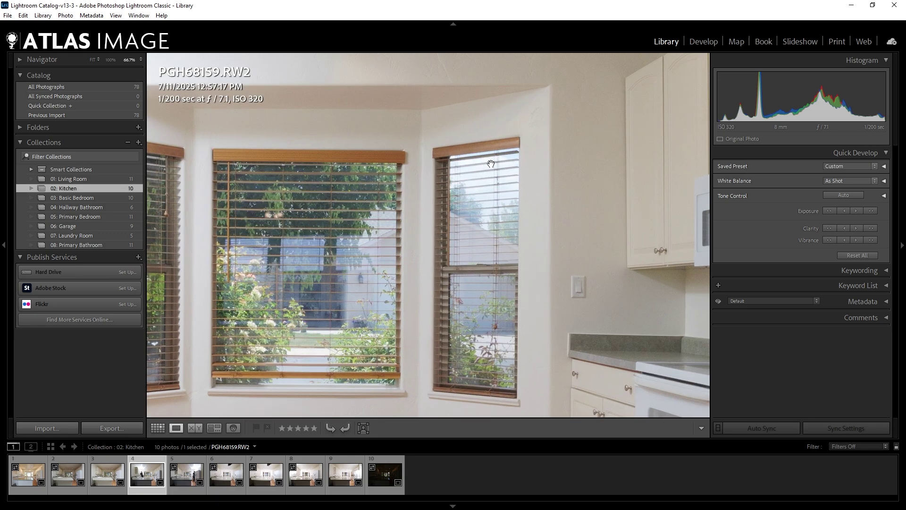
{"action": "left_click", "coordinate": [470, 247]}
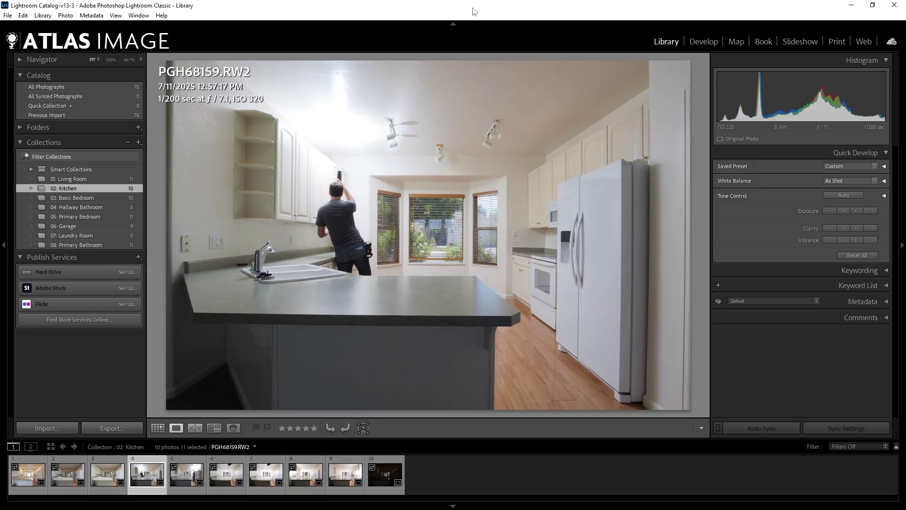
- Browse the remaining kitchen shots through the last frame, checking the window views up close in PGH68161, PGH68163 and PGH68164
{"action": "key", "text": "Right"}
{"action": "key", "text": "Right"}
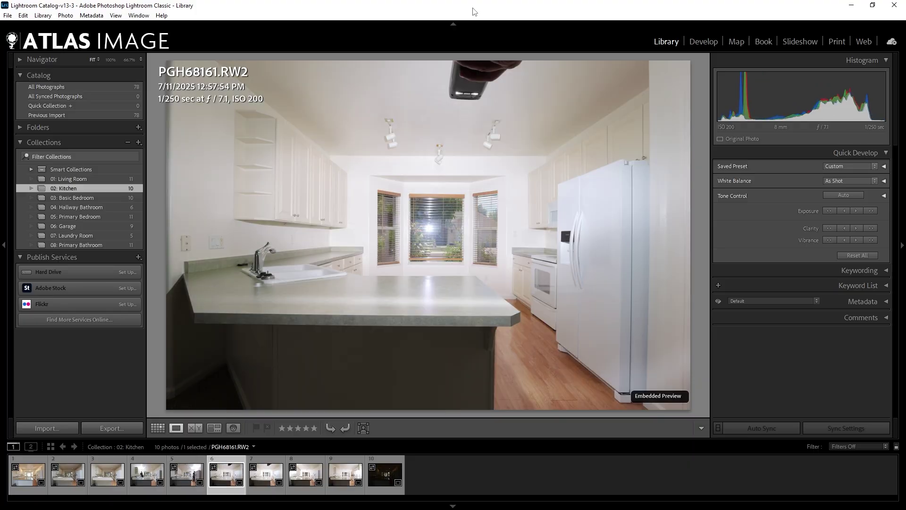
{"action": "left_click", "coordinate": [466, 205]}
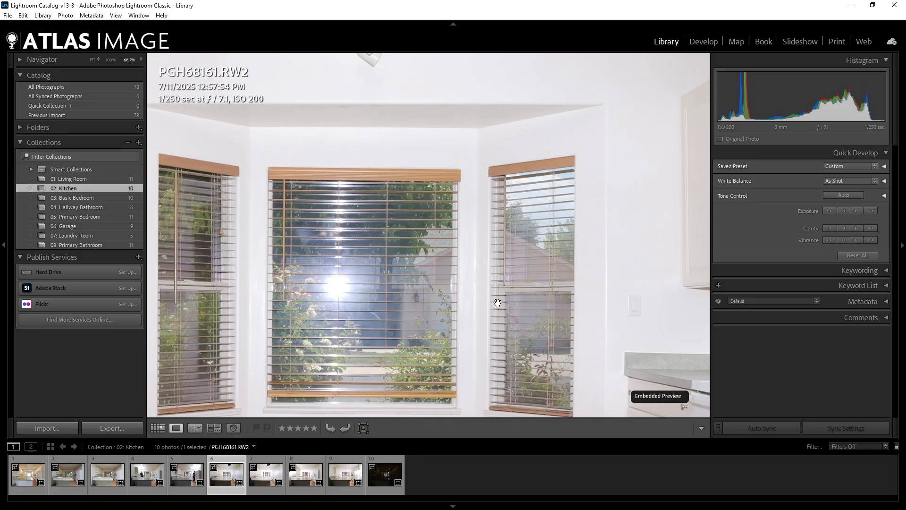
{"action": "left_click", "coordinate": [324, 282]}
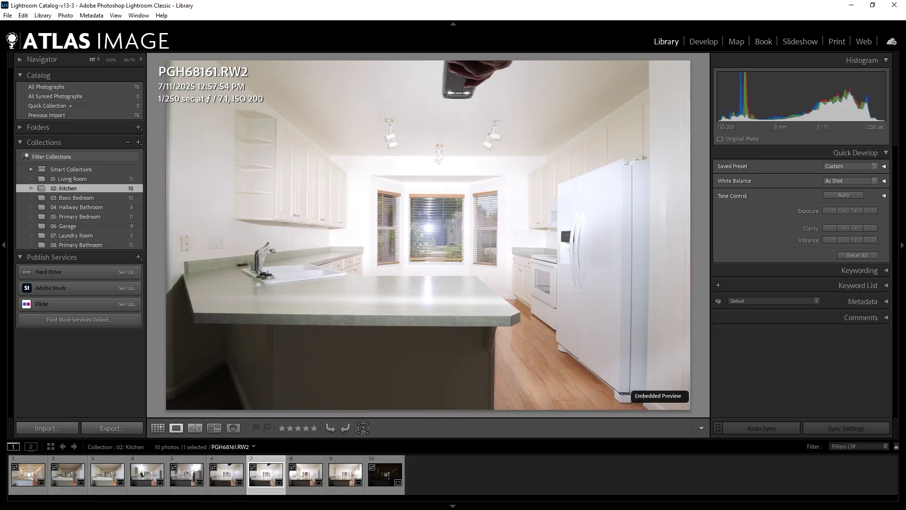
{"action": "key", "text": "Right"}
{"action": "key", "text": "Right"}
{"action": "left_click", "coordinate": [407, 241]}
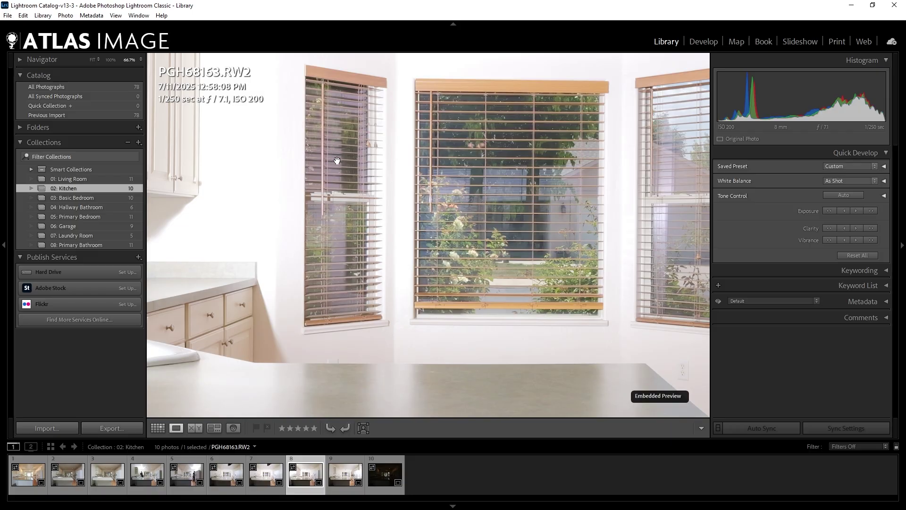
{"action": "left_click", "coordinate": [550, 225]}
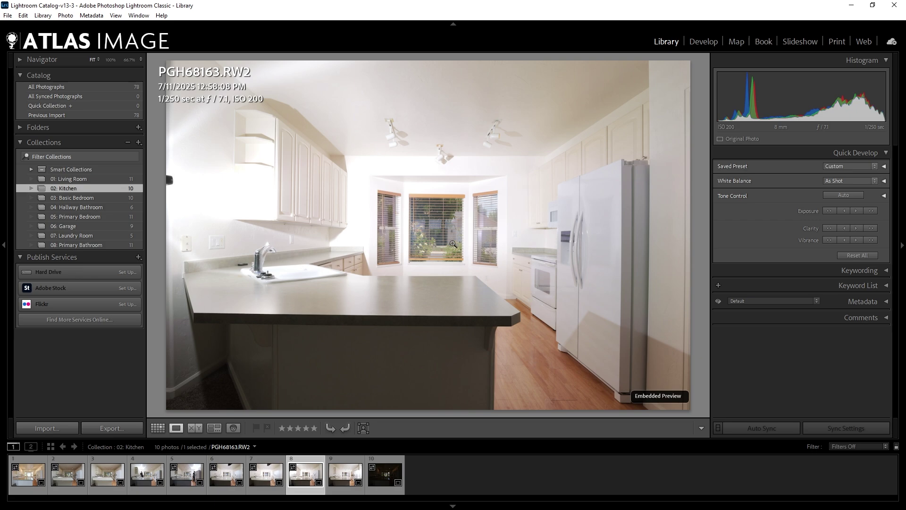
{"action": "key", "text": "Right"}
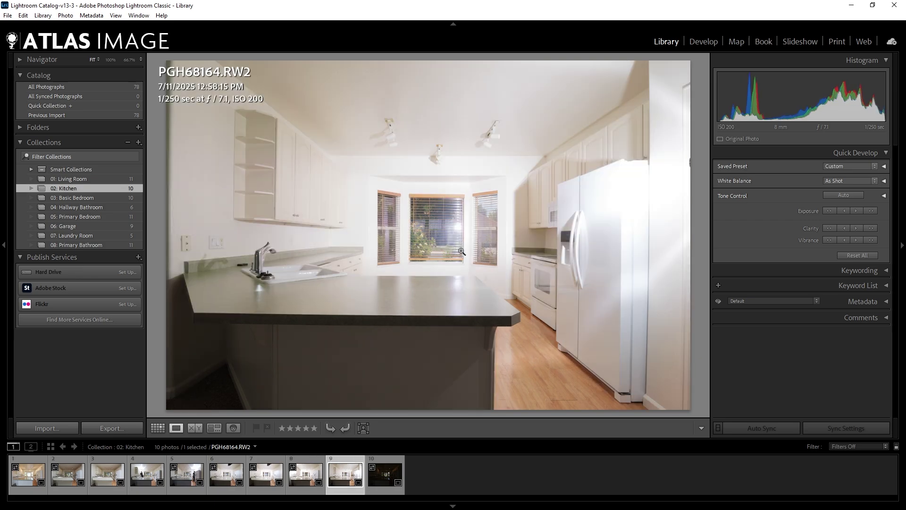
{"action": "key", "text": "Right"}
{"action": "key", "text": "Left"}
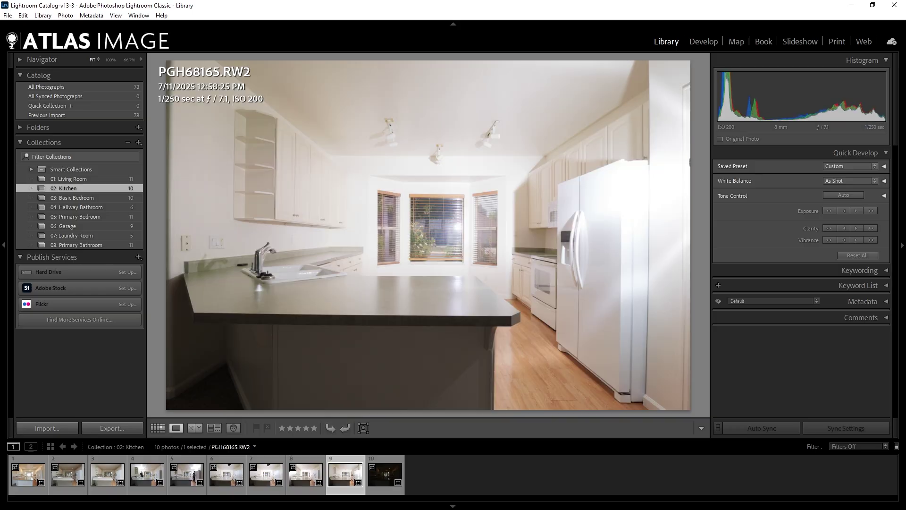
{"action": "left_click", "coordinate": [395, 226]}
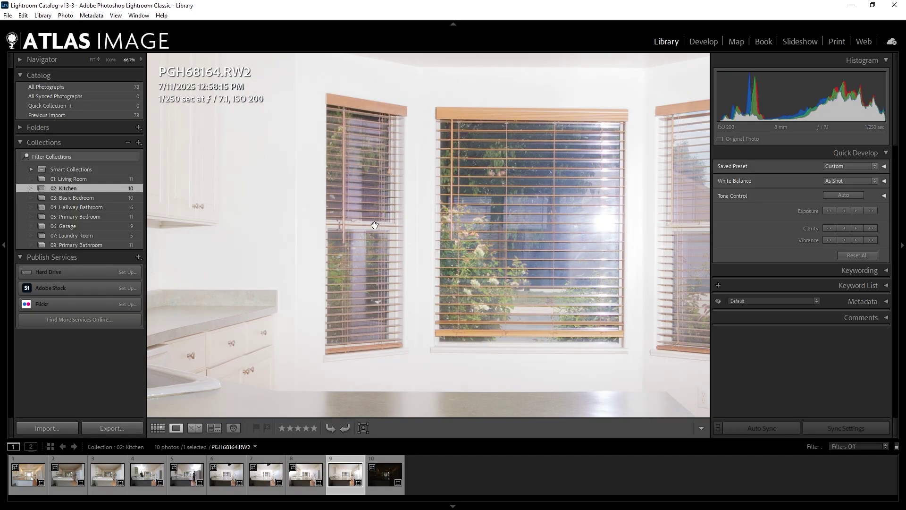
{"action": "left_click", "coordinate": [428, 203]}
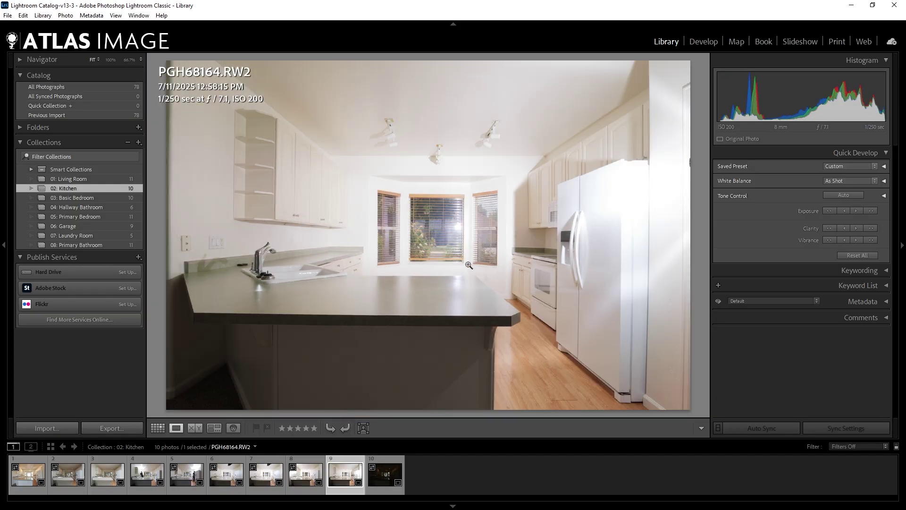
- Go back through the kitchen shots to PGH68159.RW2 and examine its window view up close for comparison
{"action": "key", "text": "Left"}
{"action": "key", "text": "Left"}
{"action": "key", "text": "Left"}
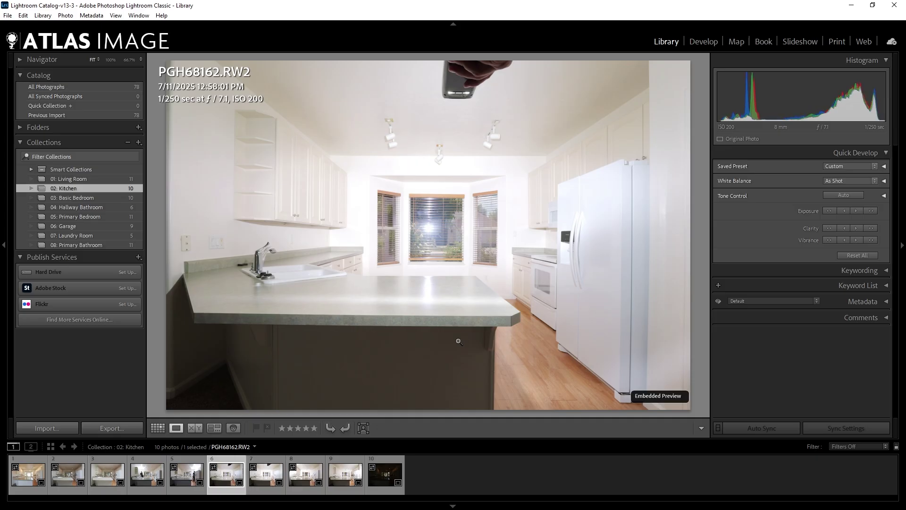
{"action": "key", "text": "Left"}
{"action": "key", "text": "Left"}
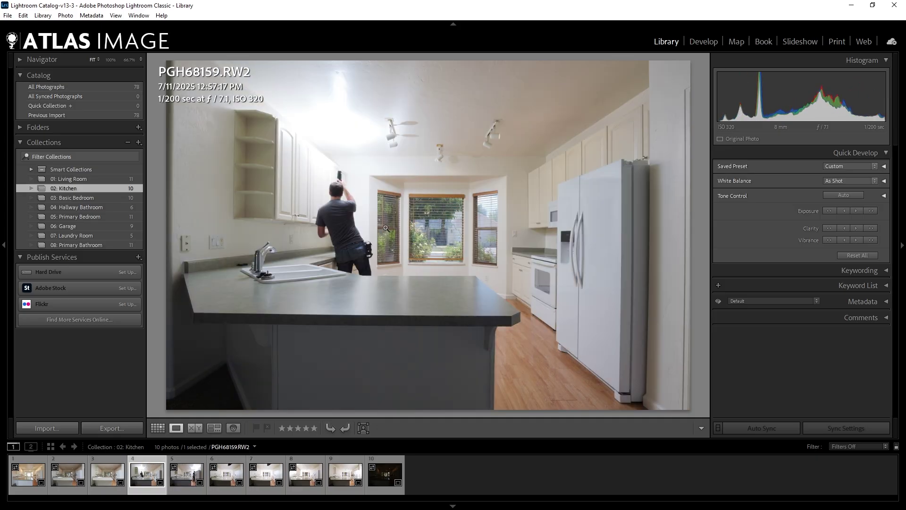
{"action": "left_click", "coordinate": [476, 206]}
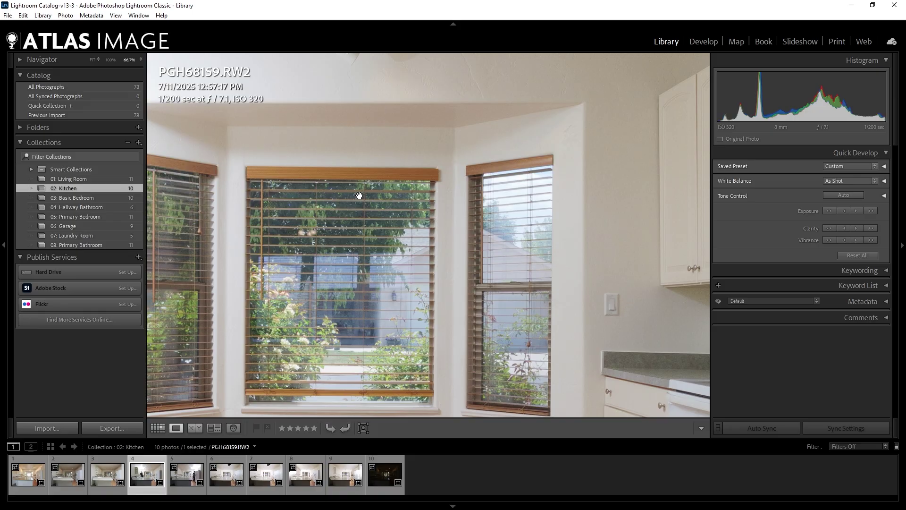
{"action": "left_click", "coordinate": [382, 282]}
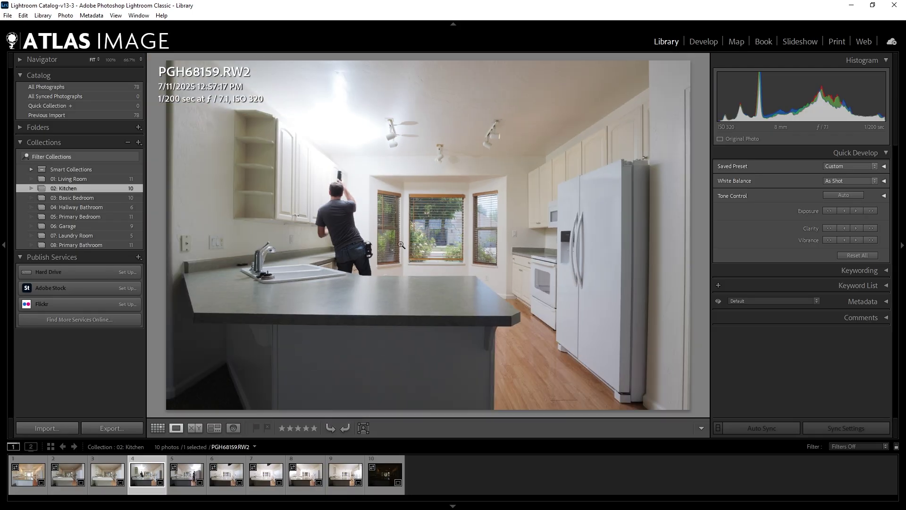
- Apply the 50/50 Highlights and Shadows Import Preset to the first five kitchen photos in the Develop module
{"action": "left_click", "coordinate": [28, 474]}
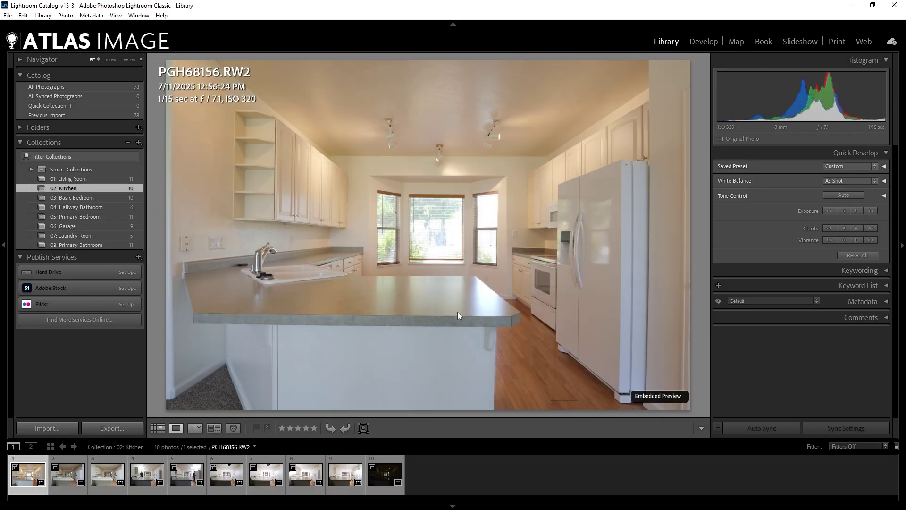
{"action": "left_click", "coordinate": [702, 41]}
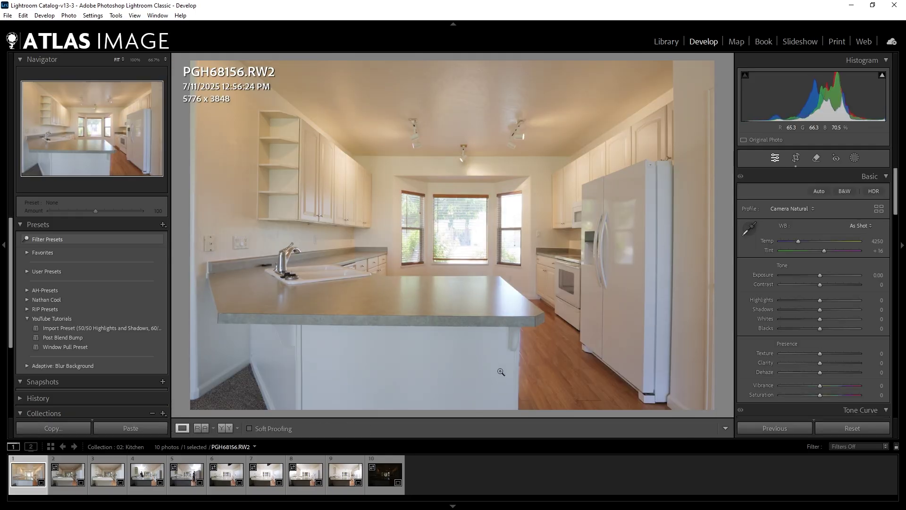
{"action": "left_click", "coordinate": [184, 479], "text": "shift"}
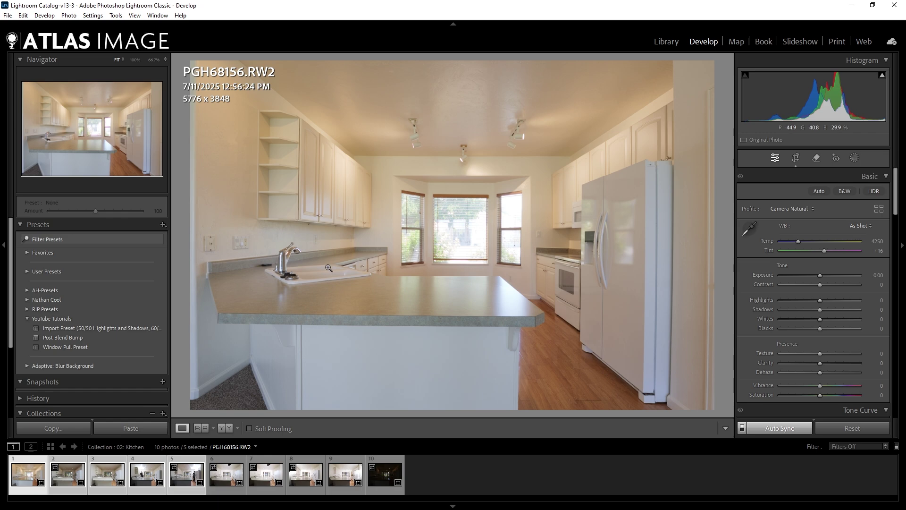
{"action": "left_click", "coordinate": [75, 327]}
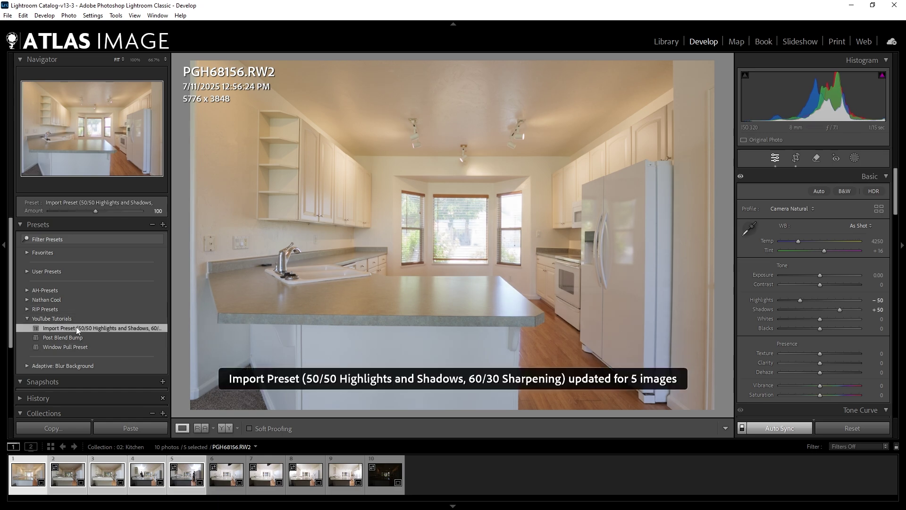
- Apply the Window Pull Preset to the last five kitchen photos and set their Highlights to -25
{"action": "left_click", "coordinate": [220, 483]}
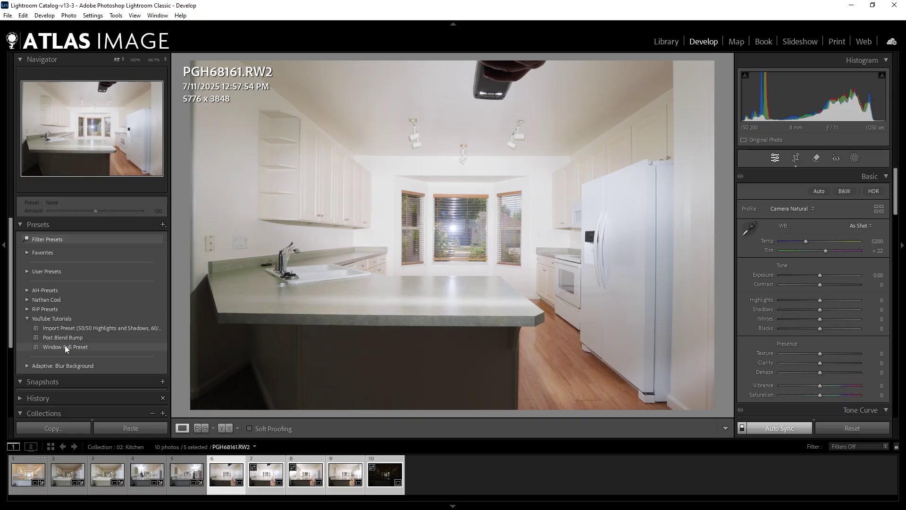
{"action": "left_click", "coordinate": [65, 344]}
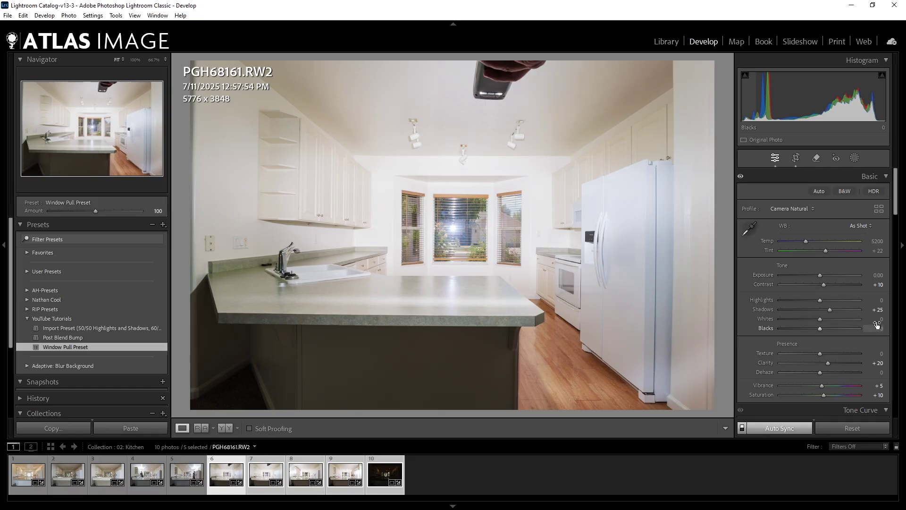
{"action": "left_click", "coordinate": [881, 300]}
{"action": "type", "text": "-"}
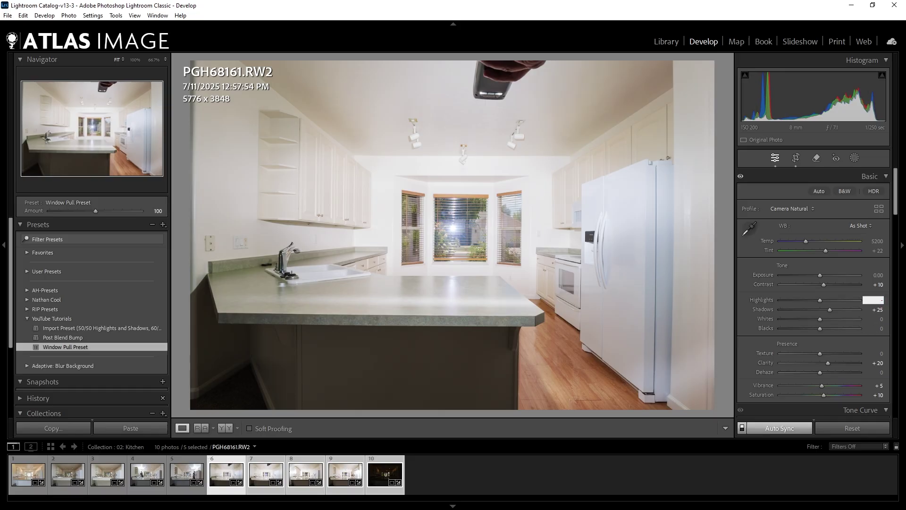
{"action": "type", "text": "25"}
{"action": "key", "text": "Return"}
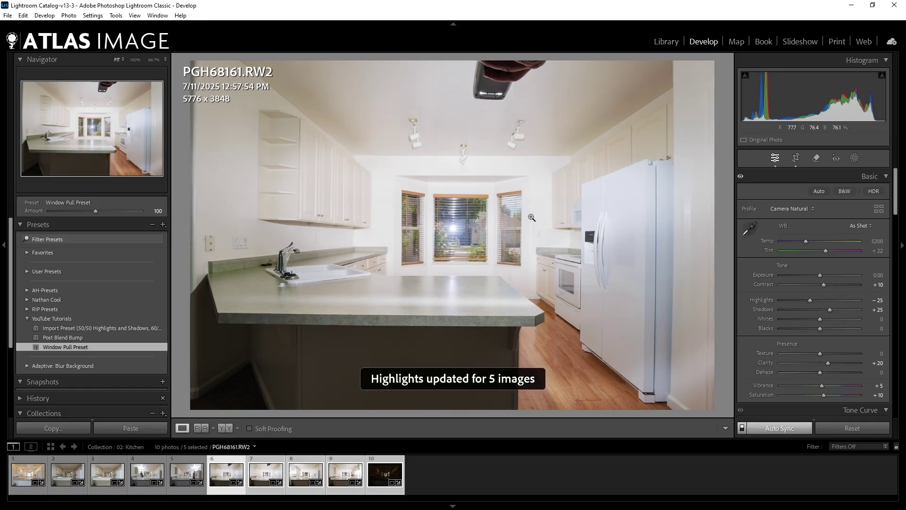
{"action": "left_click", "coordinate": [532, 218]}
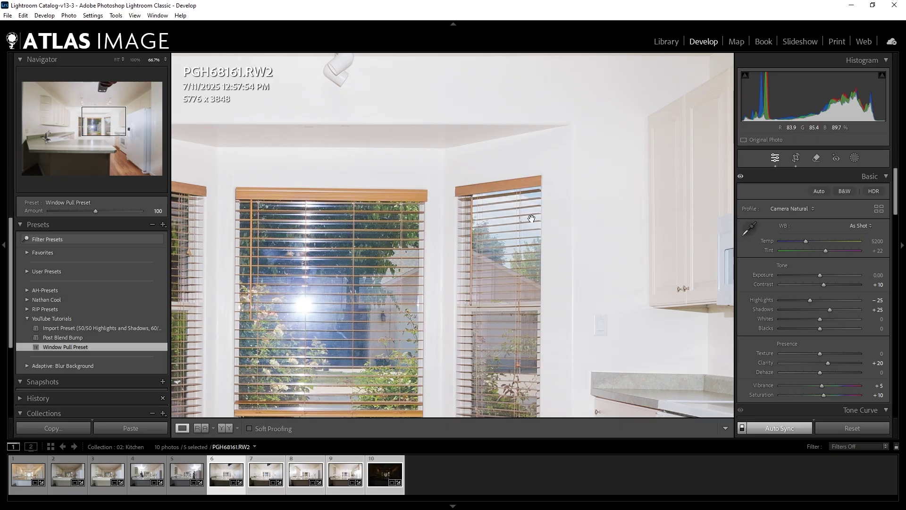
{"action": "left_click_drag", "start_coordinate": [437, 291], "coordinate": [547, 221]}
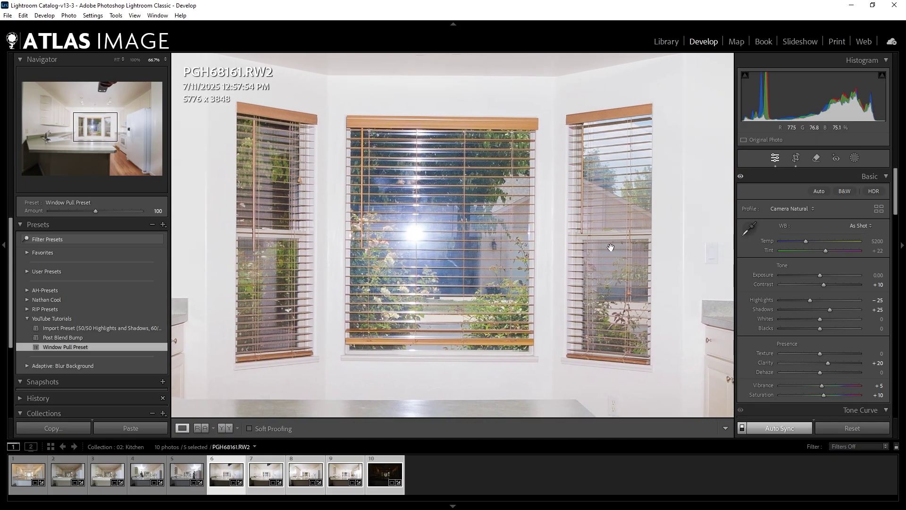
{"action": "left_click", "coordinate": [610, 248]}
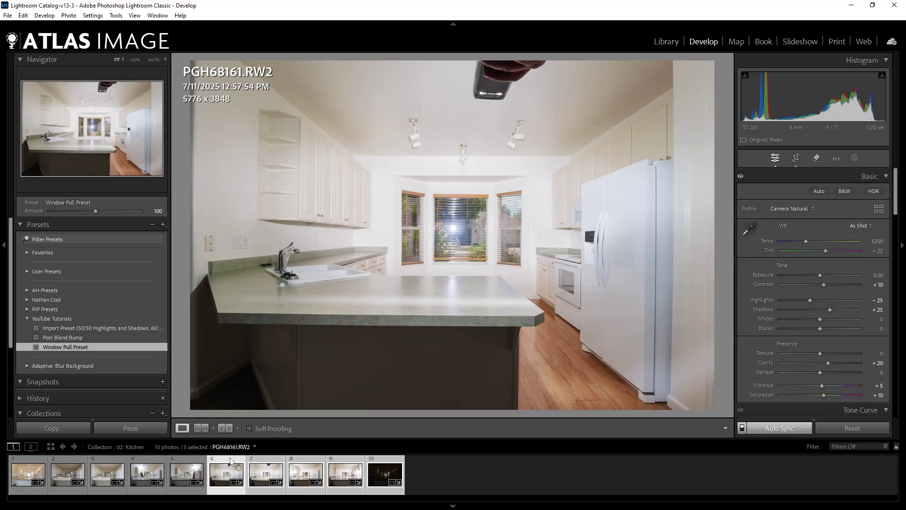
- Flag the first kitchen photo, PGH68156.RW2, as a pick
{"action": "left_click", "coordinate": [36, 466]}
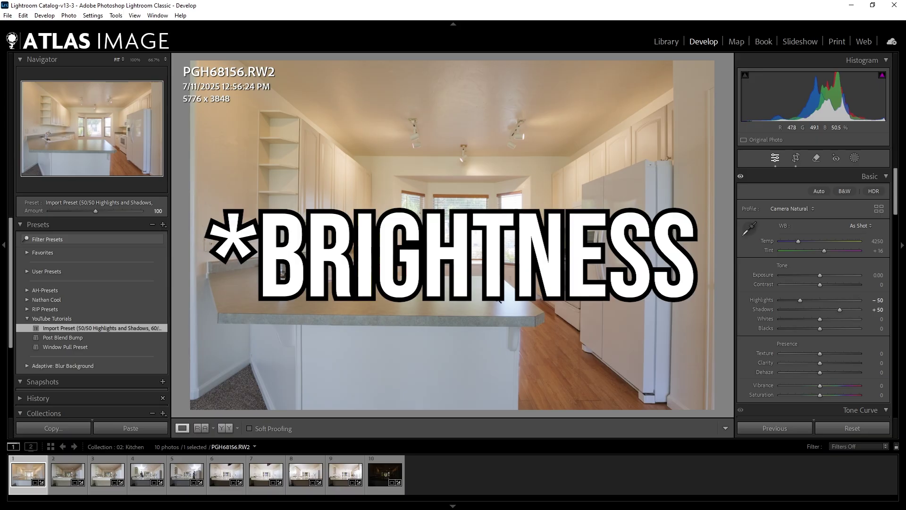
{"action": "key", "text": "p"}
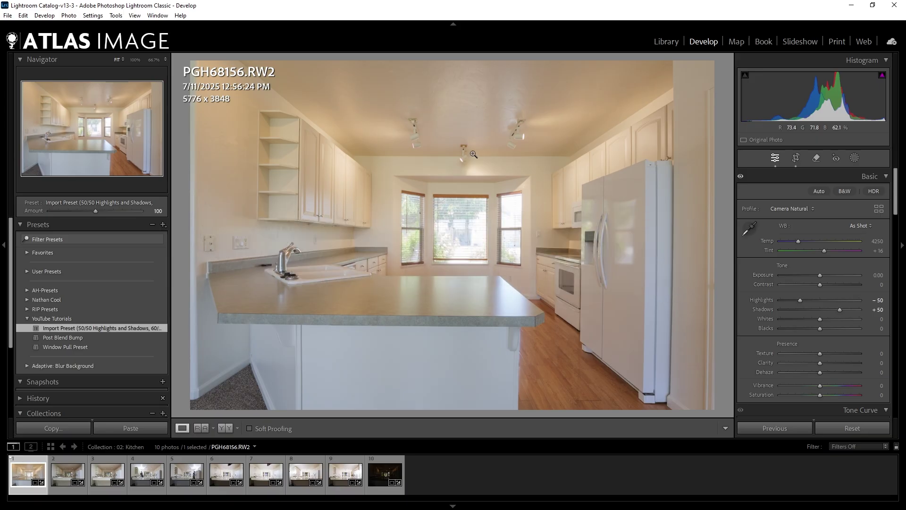
- Select the second to fifth kitchen photos with PGH68158.RW2 active and sample their shared white balance from the sink
{"action": "key", "text": "Right"}
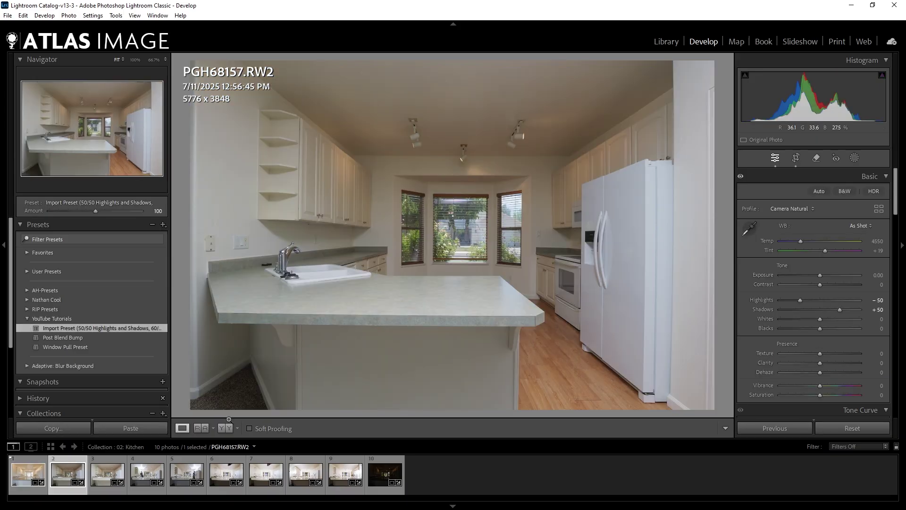
{"action": "left_click", "coordinate": [187, 470], "text": "shift"}
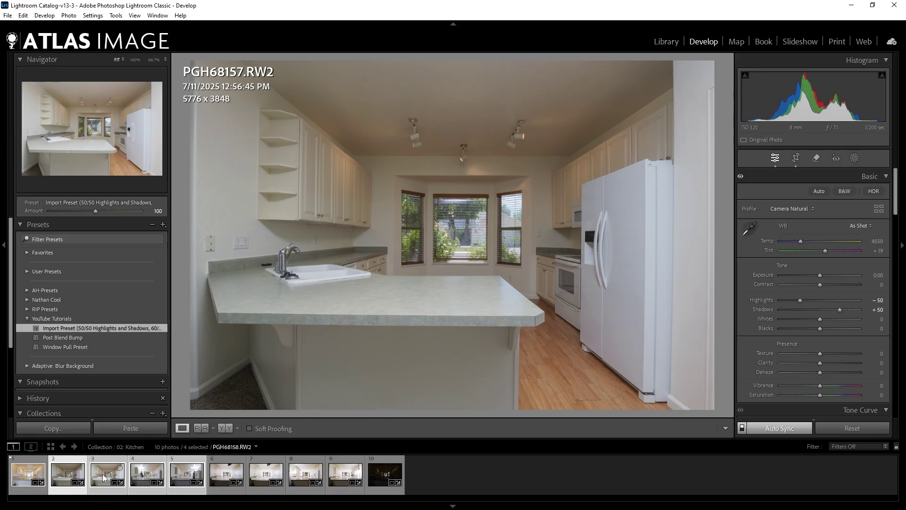
{"action": "left_click", "coordinate": [104, 474]}
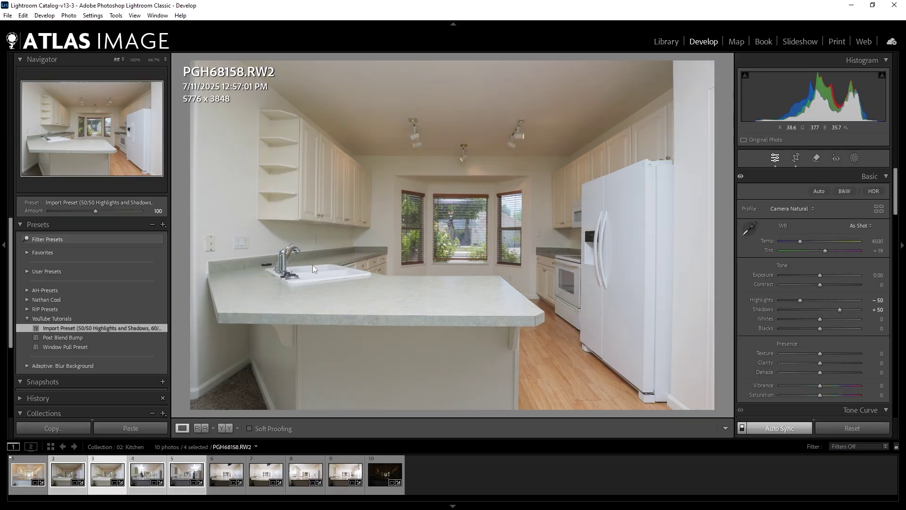
{"action": "key", "text": "w"}
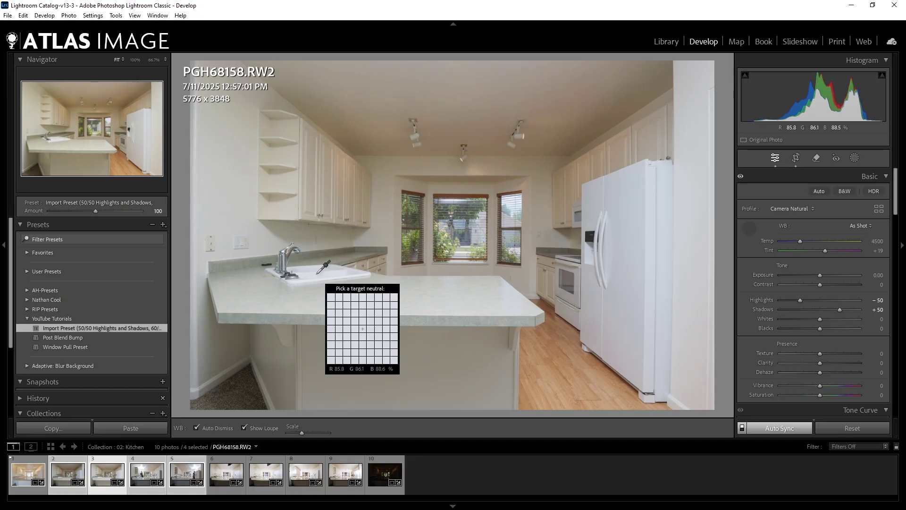
{"action": "left_click", "coordinate": [316, 274]}
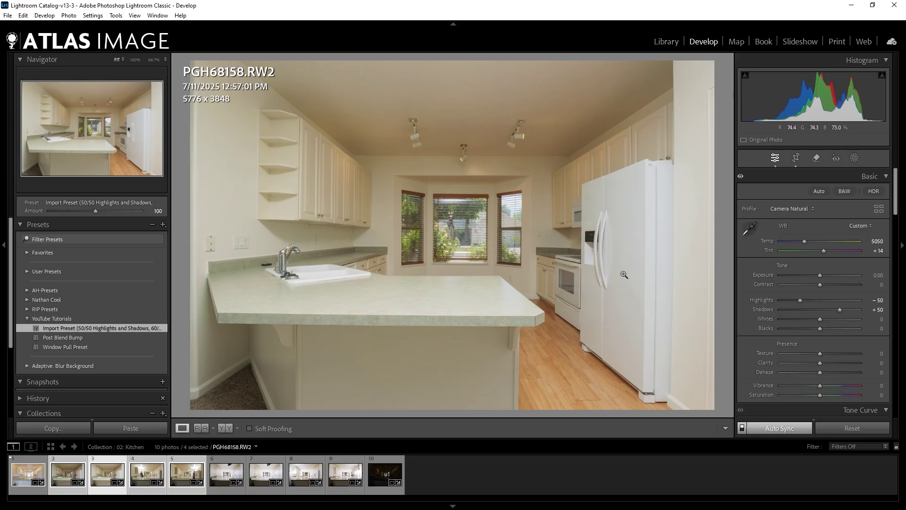
- Try white balance samples from the wall plate beside the sink and from the refrigerator door on the four selected photos
{"action": "key", "text": "w"}
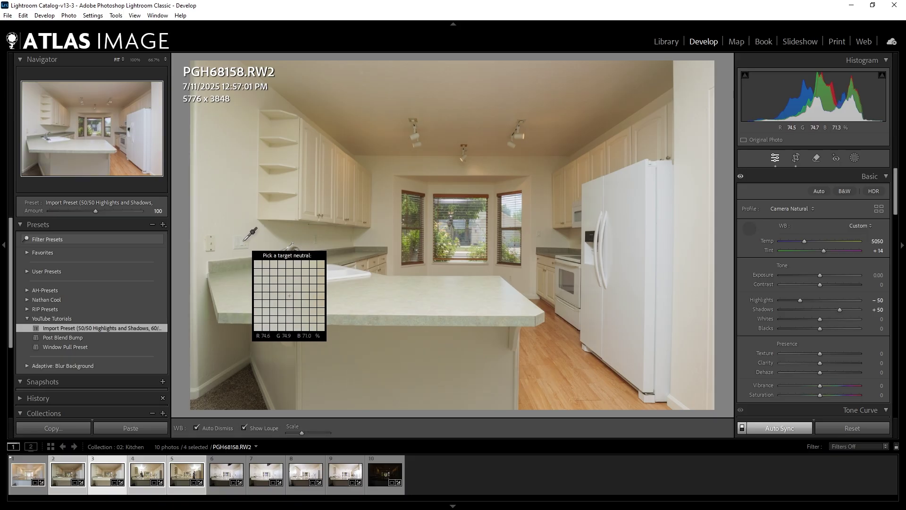
{"action": "left_click", "coordinate": [242, 242]}
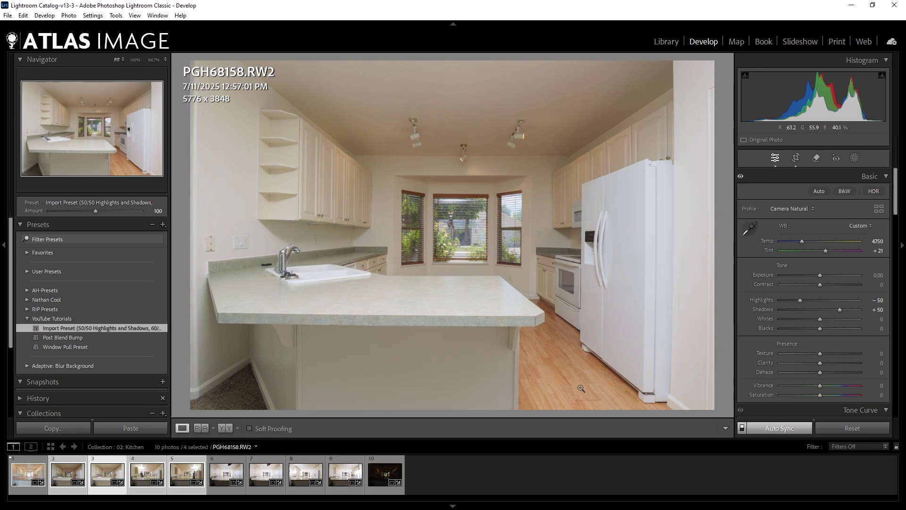
{"action": "key", "text": "w"}
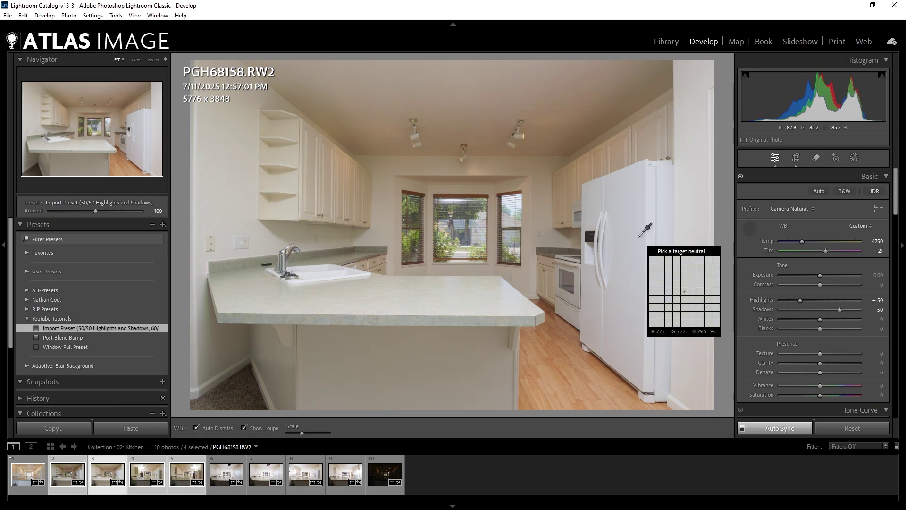
{"action": "left_click", "coordinate": [625, 238]}
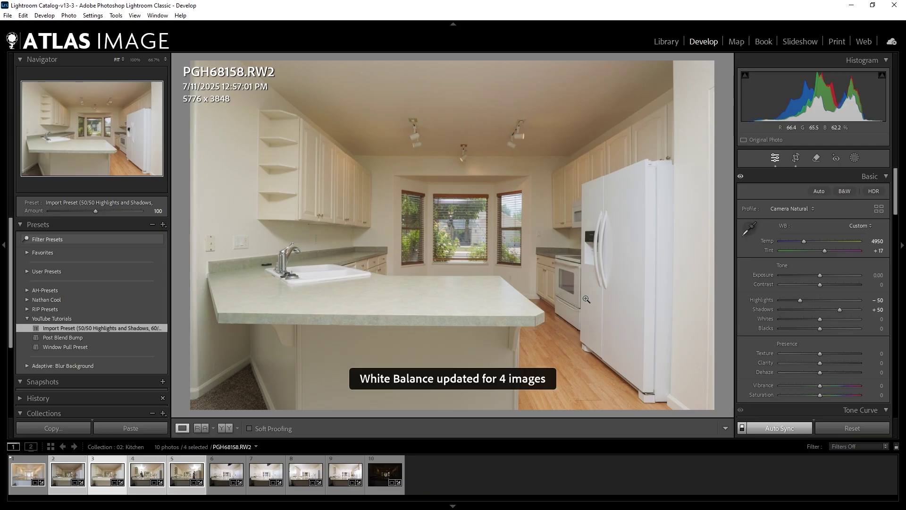
- Sample the four photos' white balance from the refrigerator's lower edge near the oven, and set Temp to 4500
{"action": "key", "text": "w"}
{"action": "left_click", "coordinate": [588, 298]}
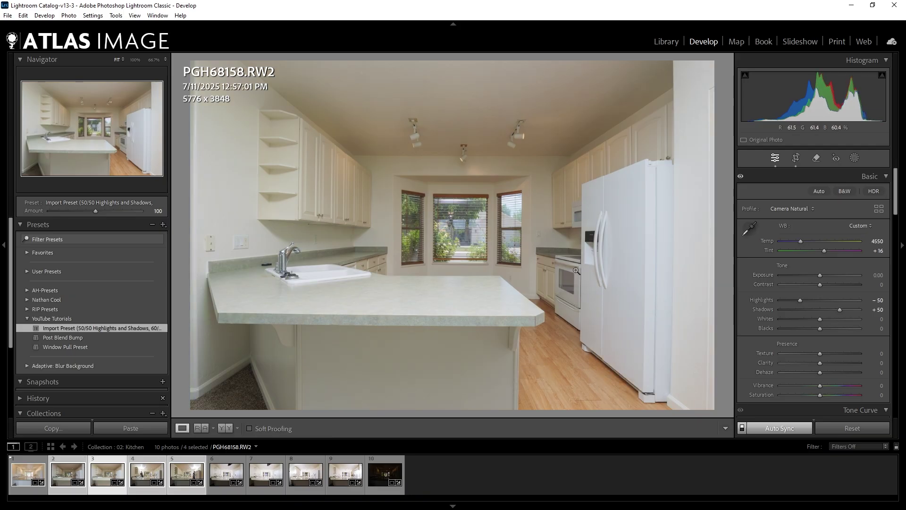
{"action": "left_click", "coordinate": [876, 241]}
{"action": "type", "text": "4"}
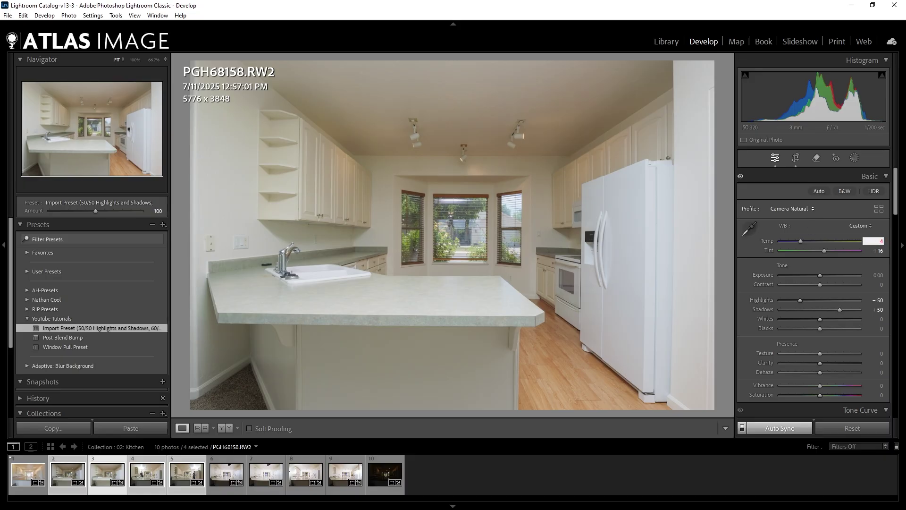
{"action": "key", "text": "Return"}
- Compare the second kitchen photo with the third and flag PGH68158.RW2 as a pick
{"action": "left_click", "coordinate": [71, 461]}
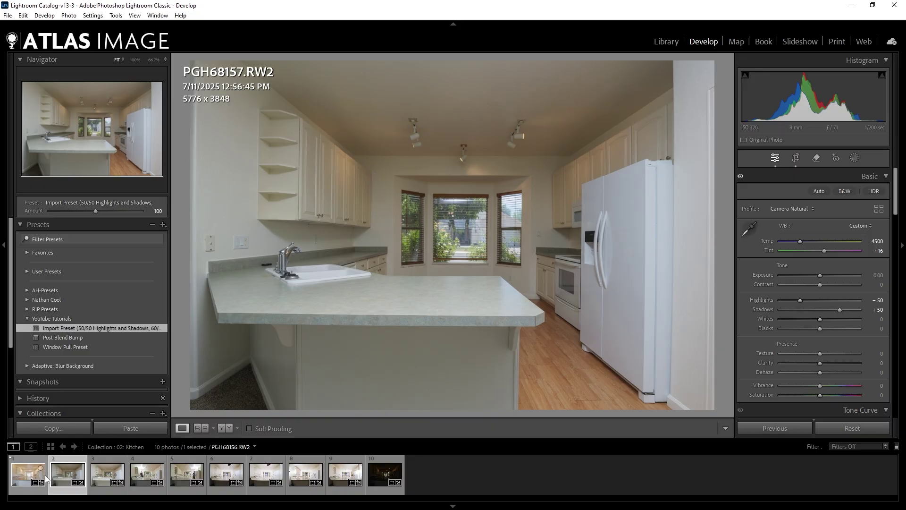
{"action": "left_click", "coordinate": [104, 474]}
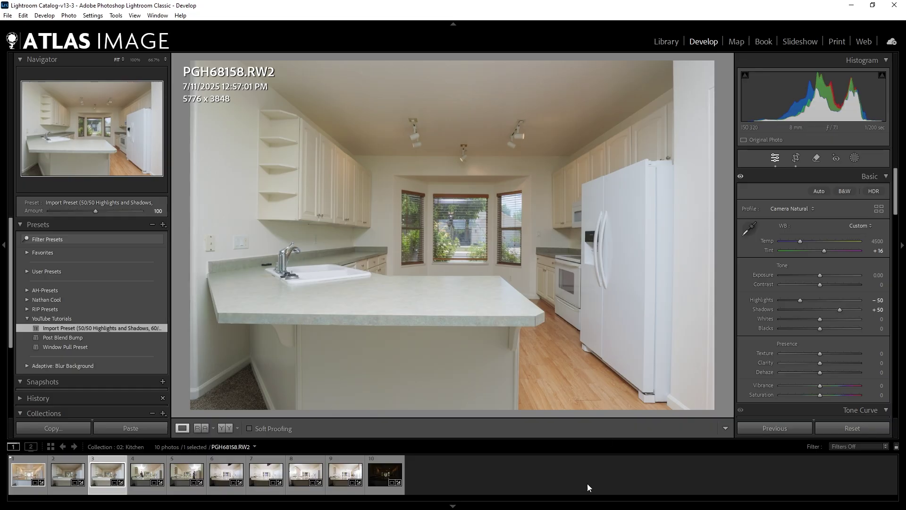
{"action": "key", "text": "p"}
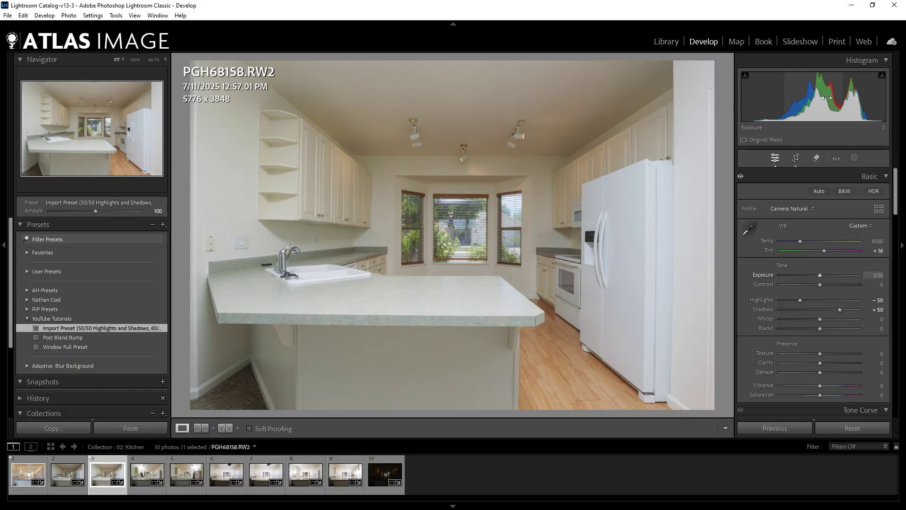
- Set the Exposure of PGH68158.RW2 to +0.10
{"action": "left_click", "coordinate": [877, 275]}
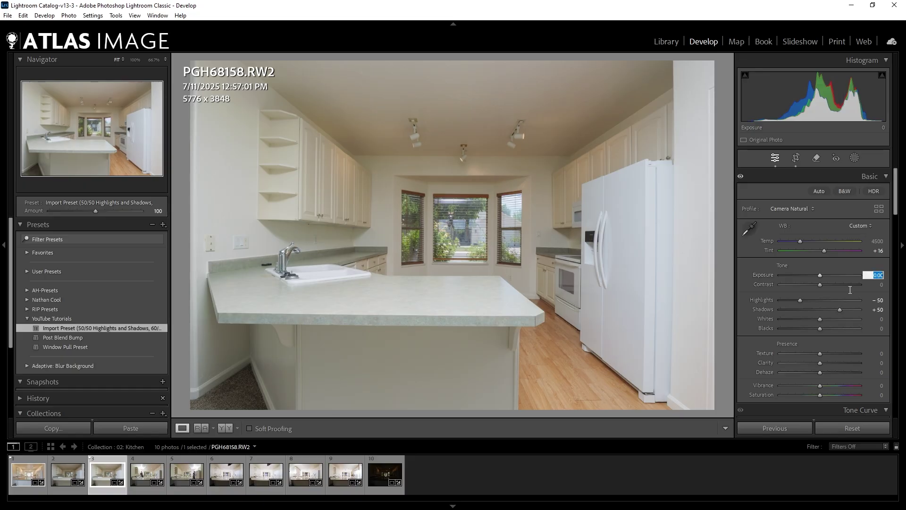
{"action": "key", "text": "Up"}
{"action": "key", "text": "Up"}
{"action": "key", "text": "Up"}
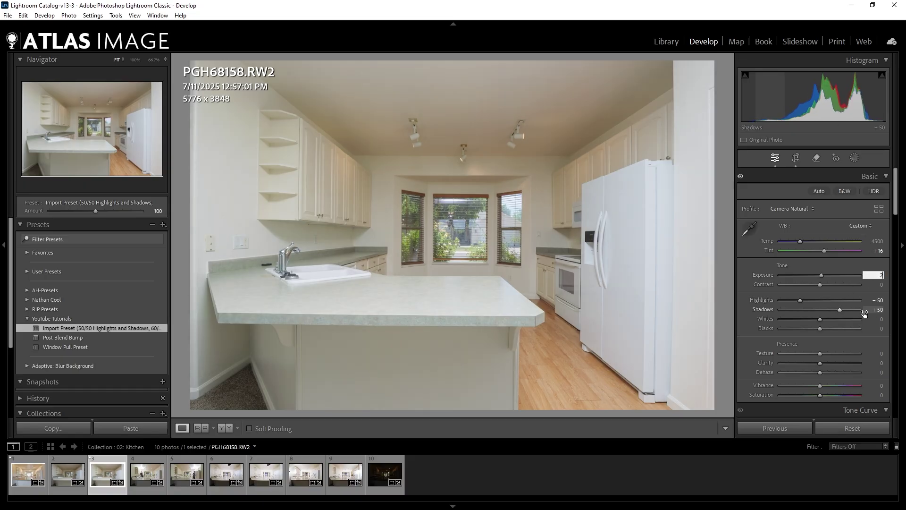
{"action": "key", "text": "Return"}
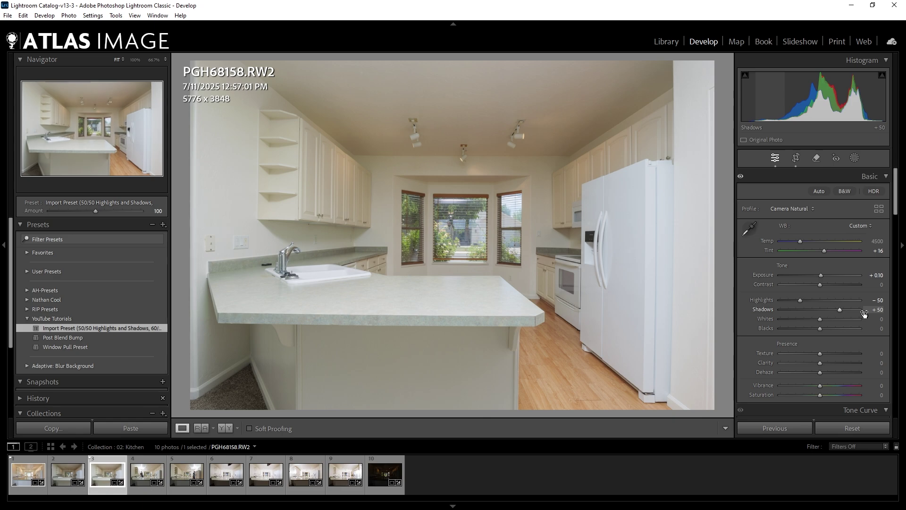
- Select the two flash photos, PGH68159.RW2 and PGH68160.RW2, together and set their Exposure to +0.30
{"action": "key", "text": "Right"}
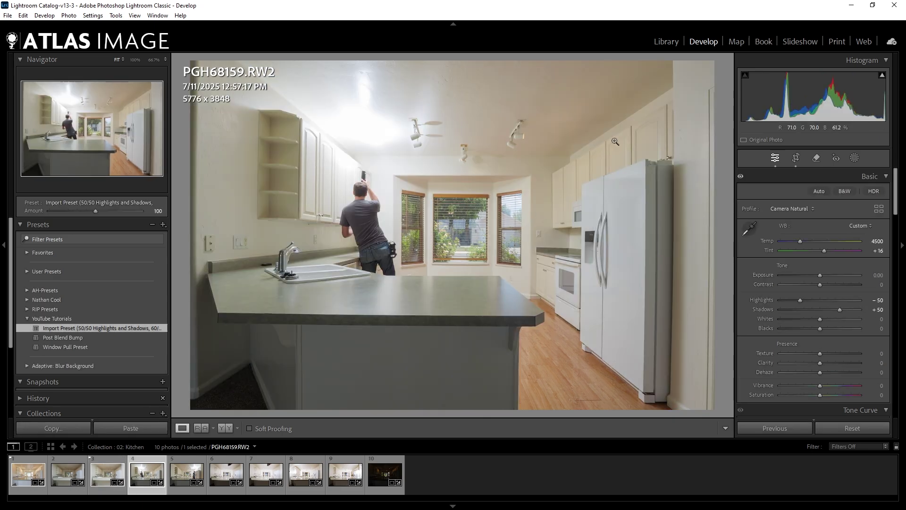
{"action": "key", "text": "Right"}
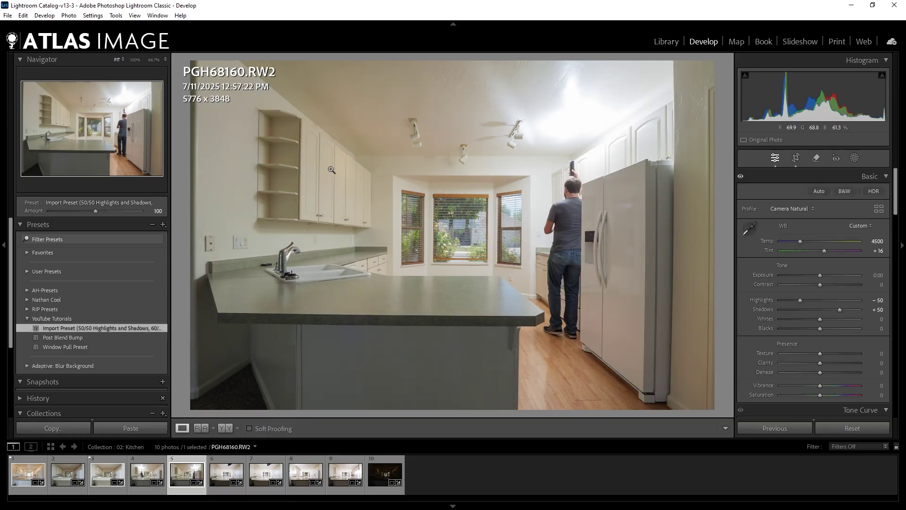
{"action": "left_click", "coordinate": [147, 474], "text": "ctrl"}
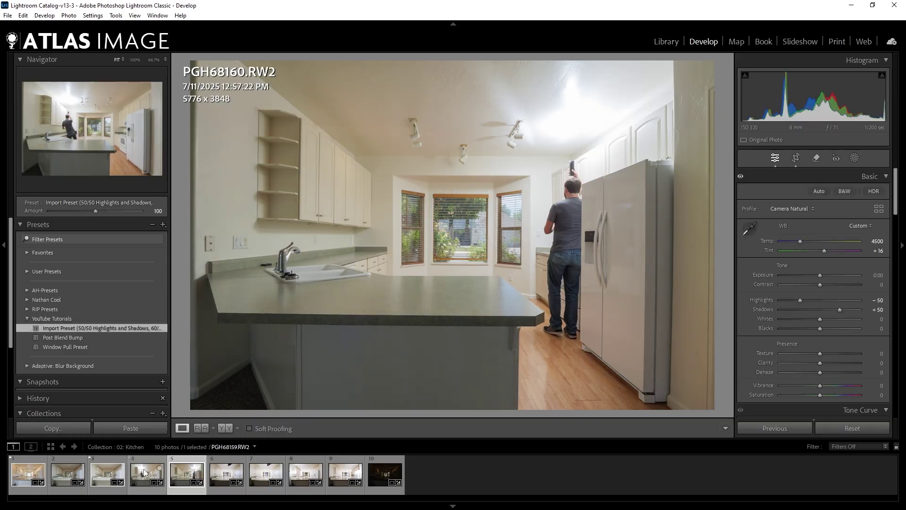
{"action": "left_click", "coordinate": [877, 274]}
{"action": "type", "text": ".3"}
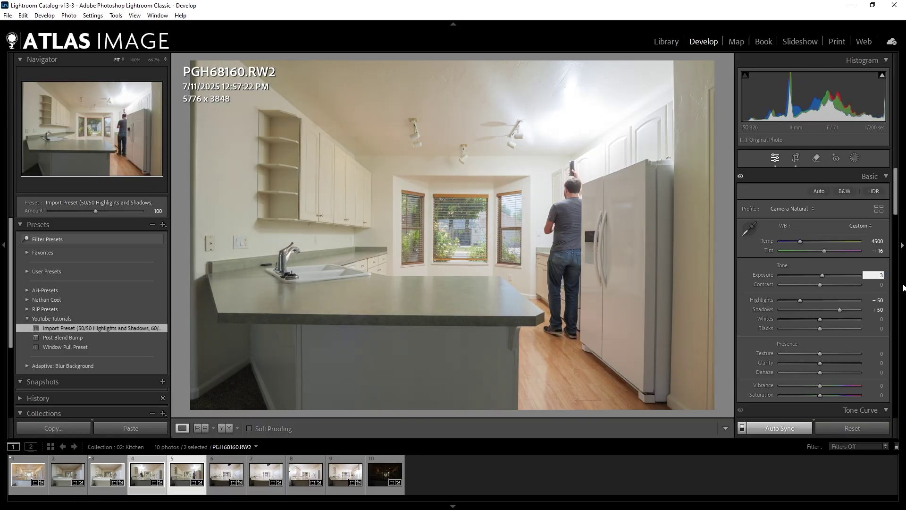
{"action": "key", "text": "Return"}
{"action": "key", "text": "Left"}
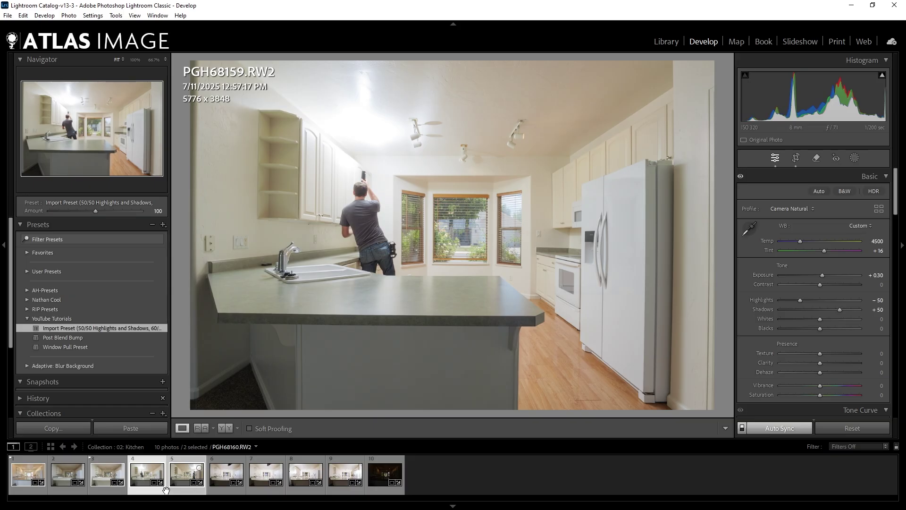
- Check the windows in PGH68160.RW2 against PGH68158.RW2, and set Highlights to -75 on both flash photos
{"action": "left_click", "coordinate": [104, 475]}
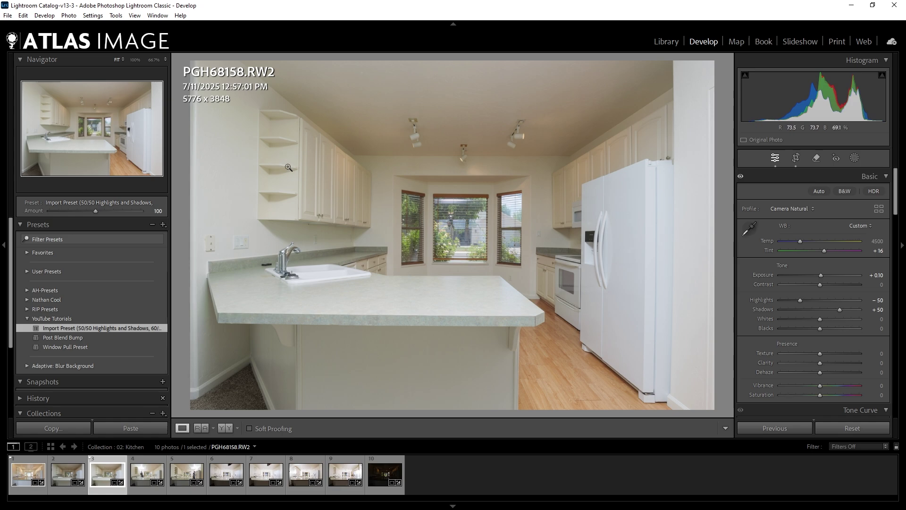
{"action": "left_click", "coordinate": [175, 475]}
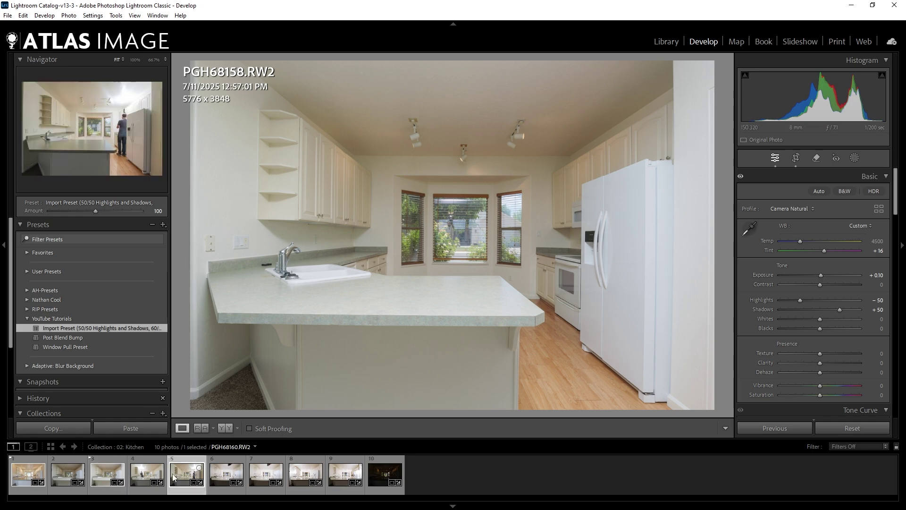
{"action": "left_click", "coordinate": [488, 209]}
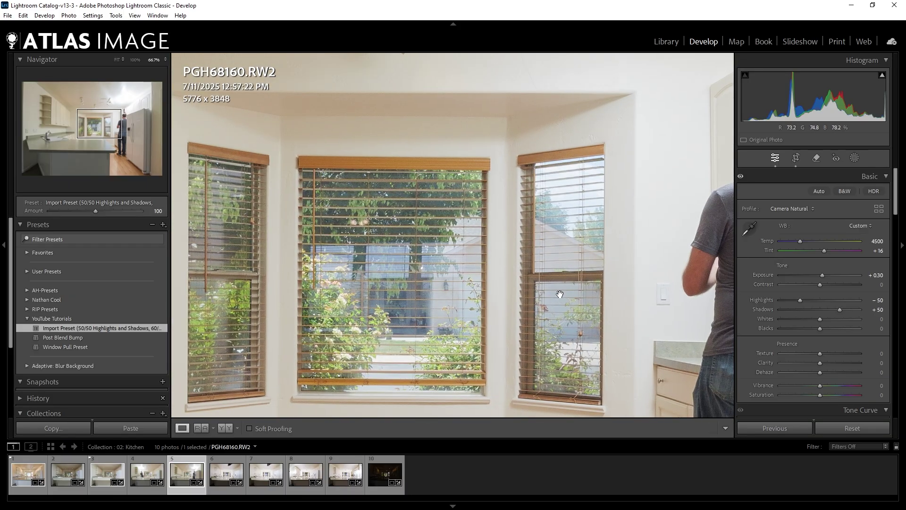
{"action": "left_click", "coordinate": [335, 316]}
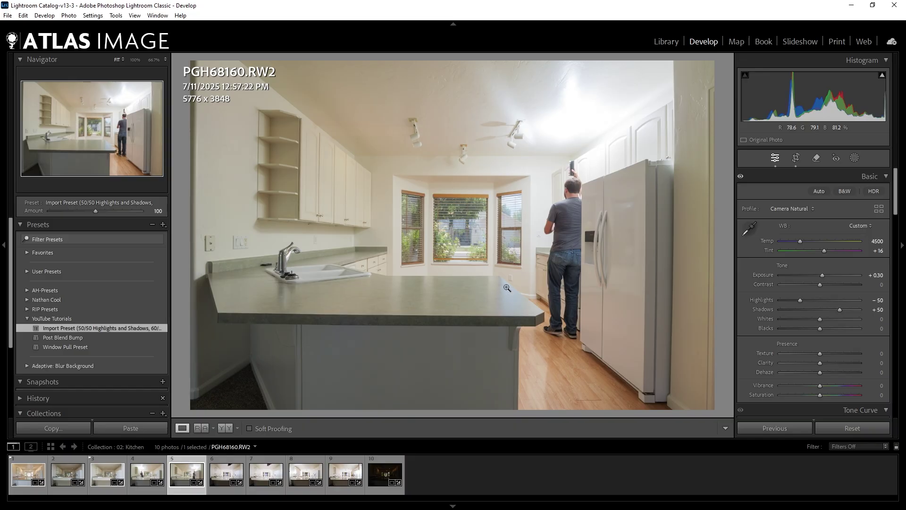
{"action": "left_click", "coordinate": [147, 473], "text": "ctrl"}
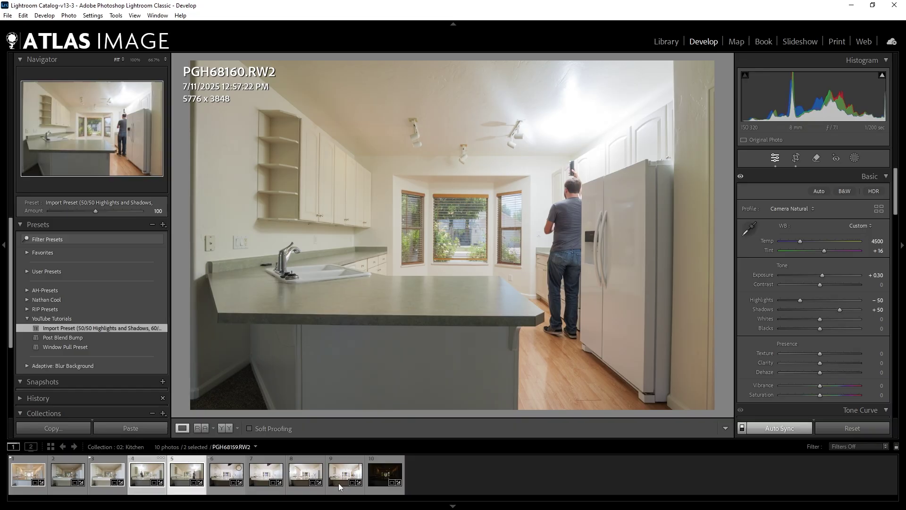
{"action": "left_click", "coordinate": [878, 300]}
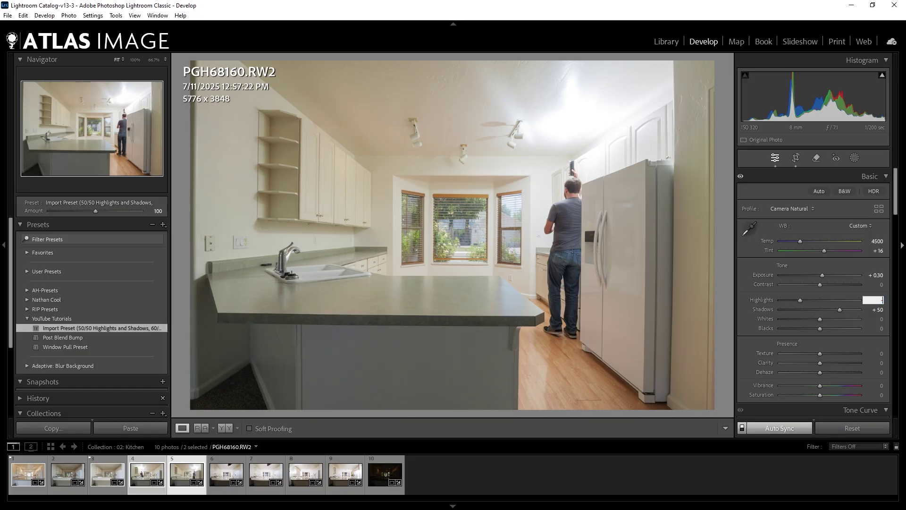
{"action": "type", "text": "-75"}
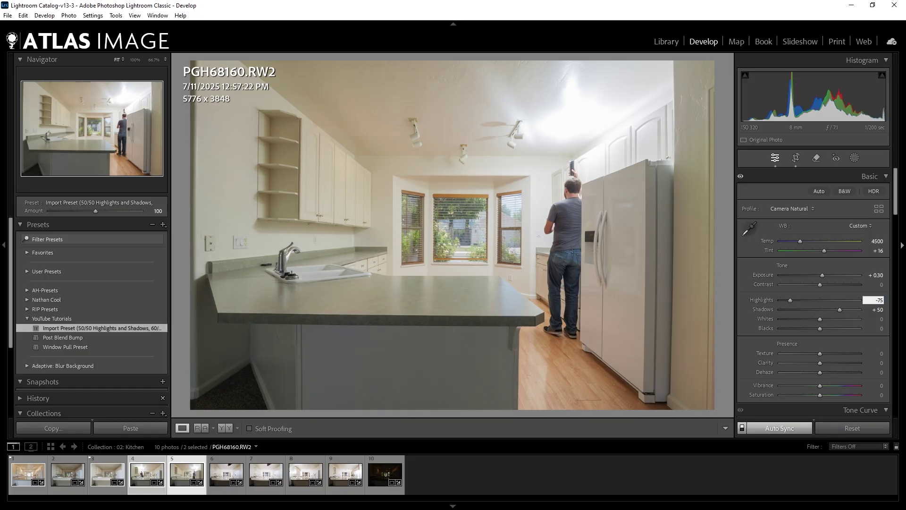
{"action": "key", "text": "Return"}
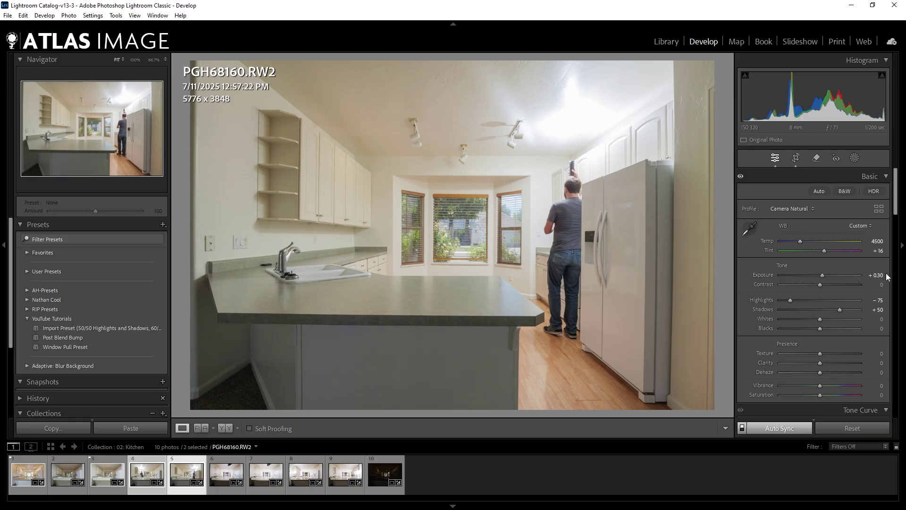
- Try an Exposure of 0 on the two flash photos while checking the windows up close, and restore it to +0.30
{"action": "left_click", "coordinate": [494, 239]}
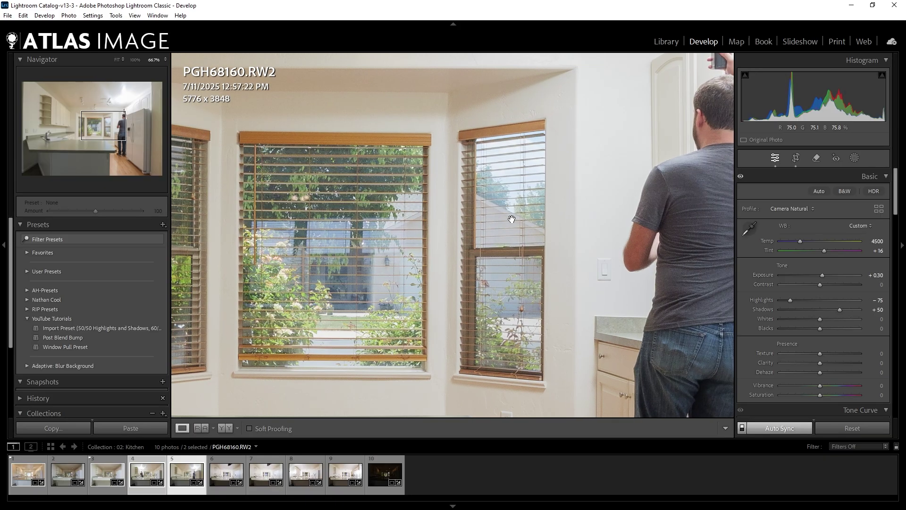
{"action": "left_click", "coordinate": [881, 275]}
{"action": "type", "text": "0"}
{"action": "key", "text": "Return"}
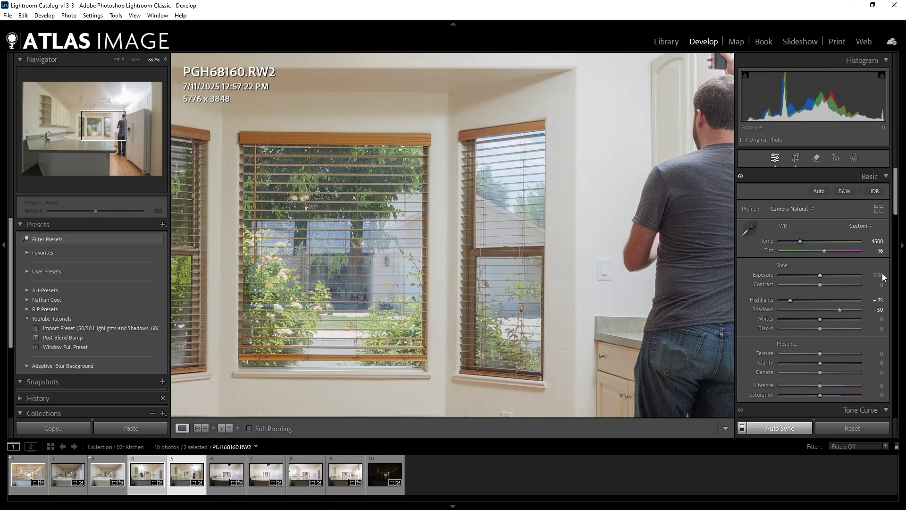
{"action": "left_click", "coordinate": [513, 244]}
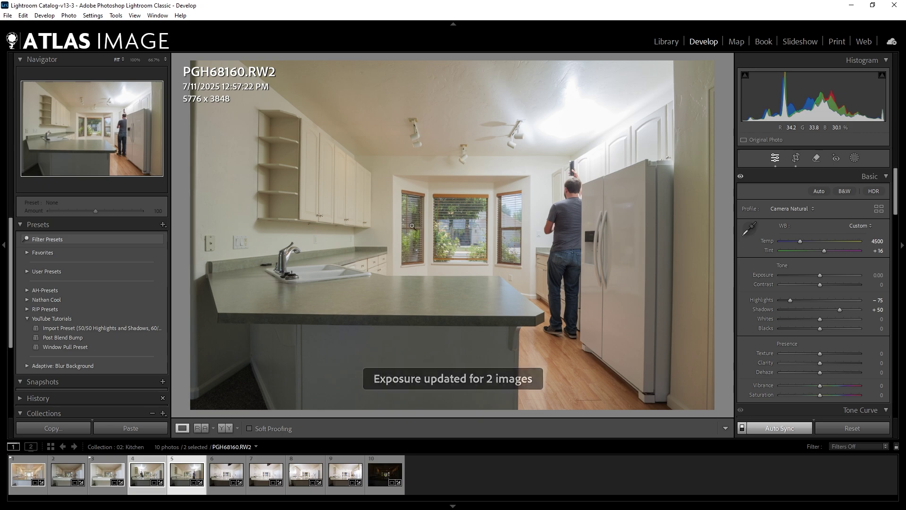
{"action": "left_click", "coordinate": [881, 277]}
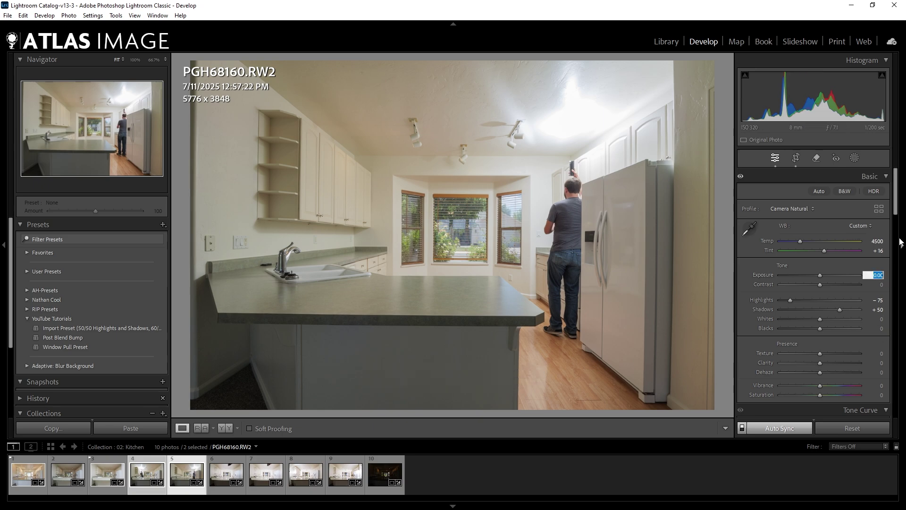
{"action": "type", "text": "0.3"}
{"action": "key", "text": "Return"}
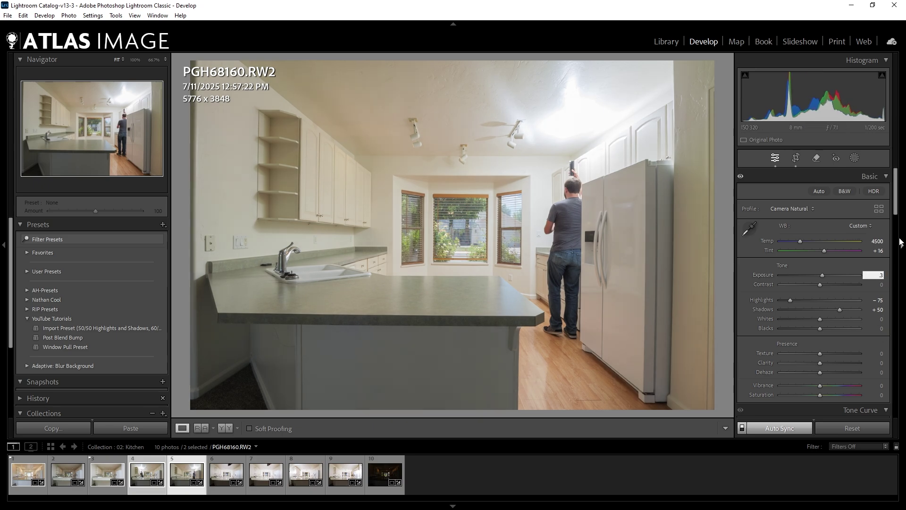
- Review the window frames PGH68161.RW2 to PGH68164.RW2 with the Window Pull Preset, comparing the windows in each
{"action": "key", "text": "Right"}
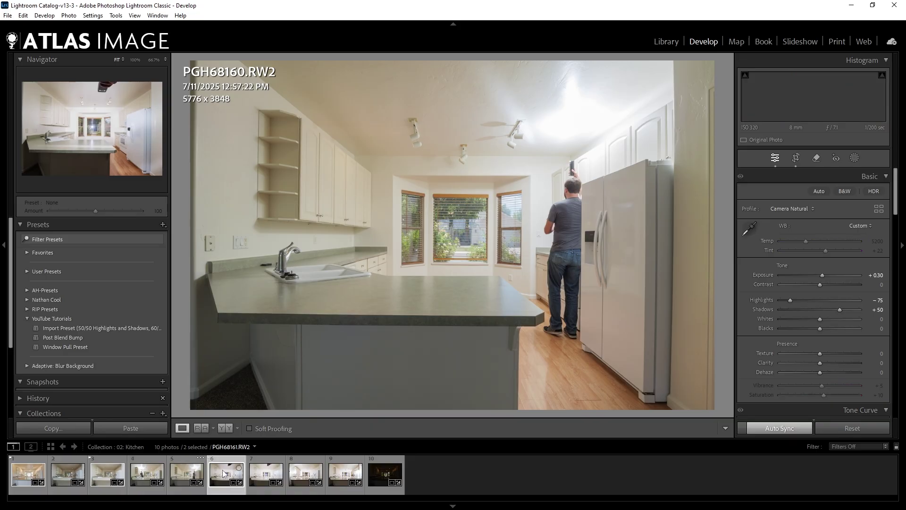
{"action": "left_click", "coordinate": [66, 347]}
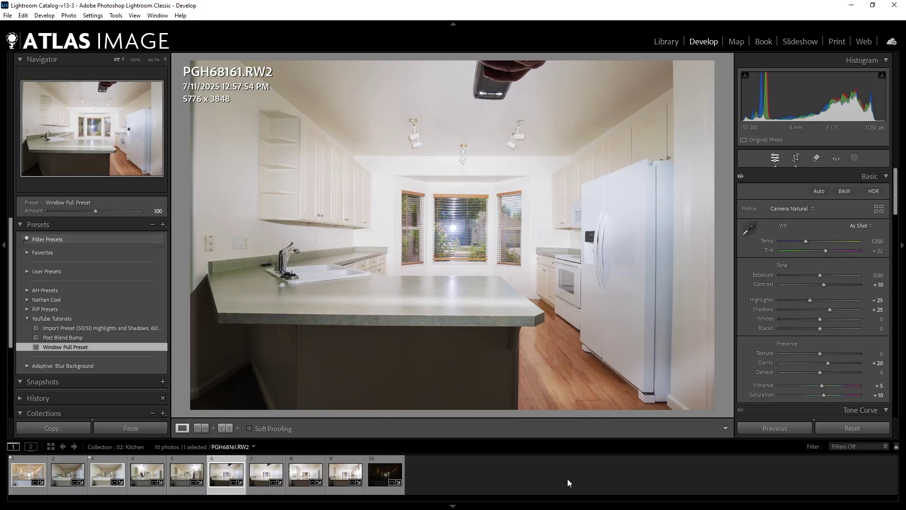
{"action": "key", "text": "Right"}
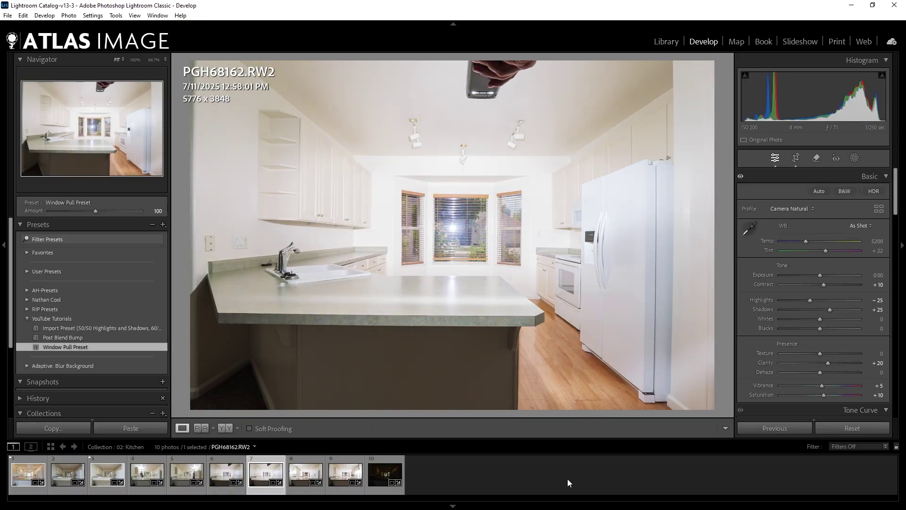
{"action": "key", "text": "Right"}
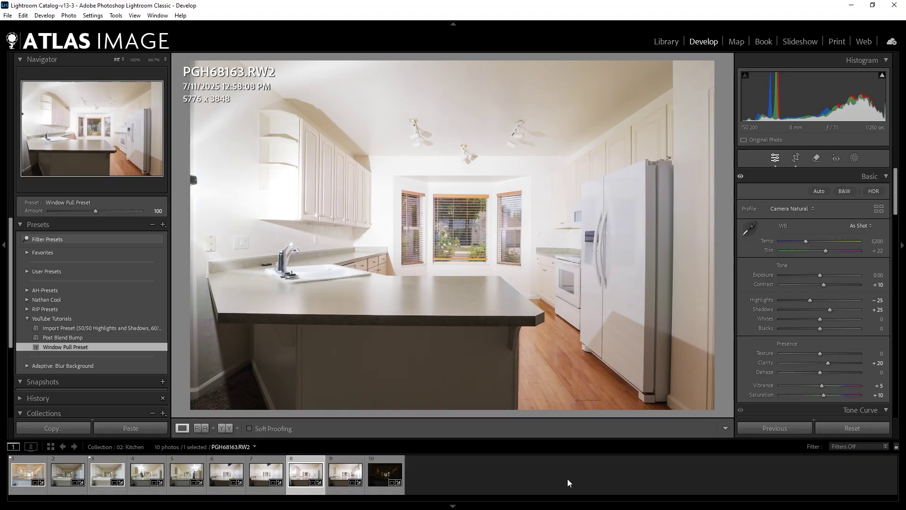
{"action": "key", "text": "Right"}
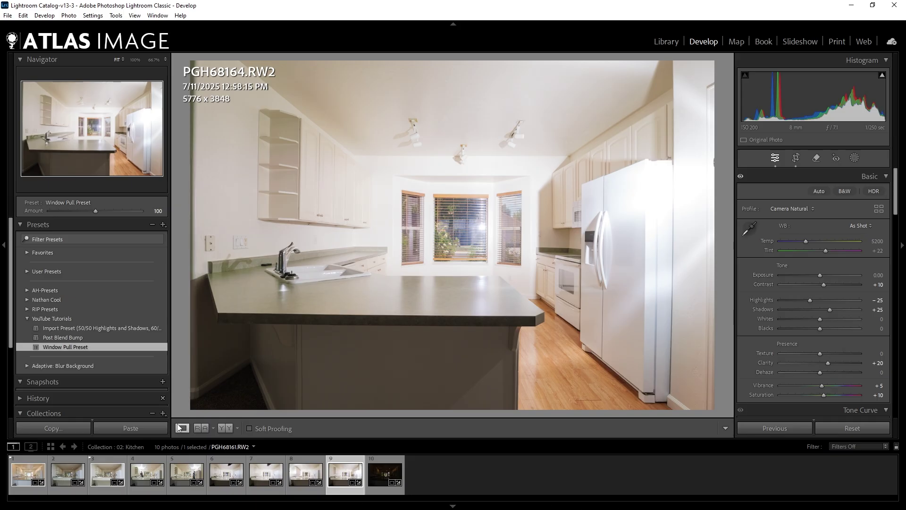
- Try darkening the Exposure of PGH68160.RW2 to about -1.14 to judge the windows, and undo it
{"action": "left_click", "coordinate": [159, 478]}
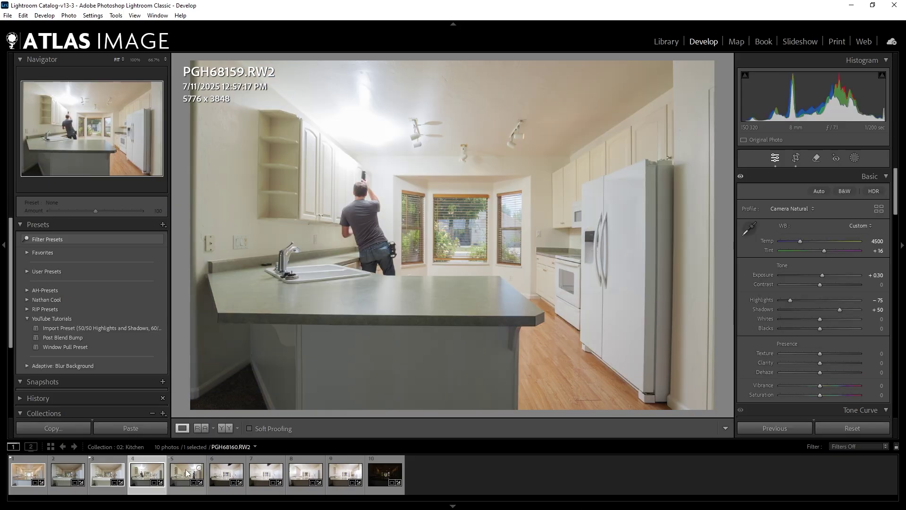
{"action": "left_click", "coordinate": [186, 473]}
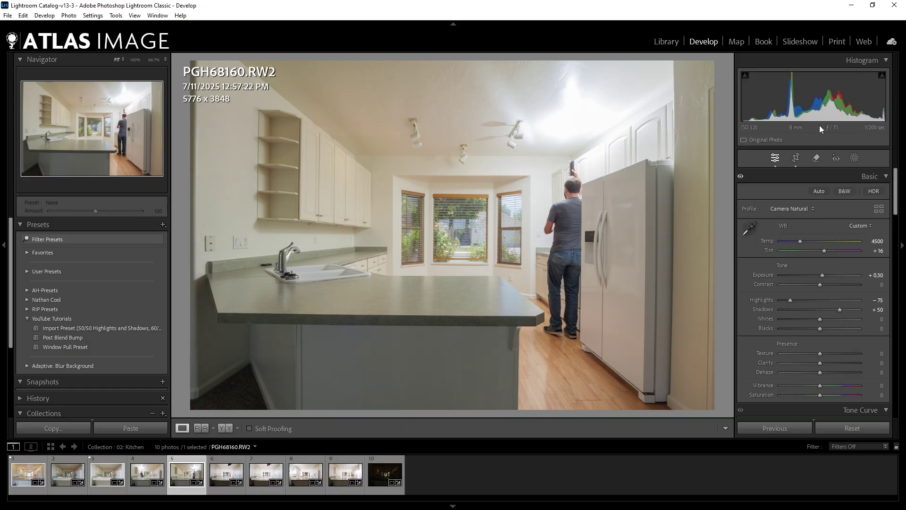
{"action": "left_click_drag", "start_coordinate": [833, 104], "coordinate": [813, 107]}
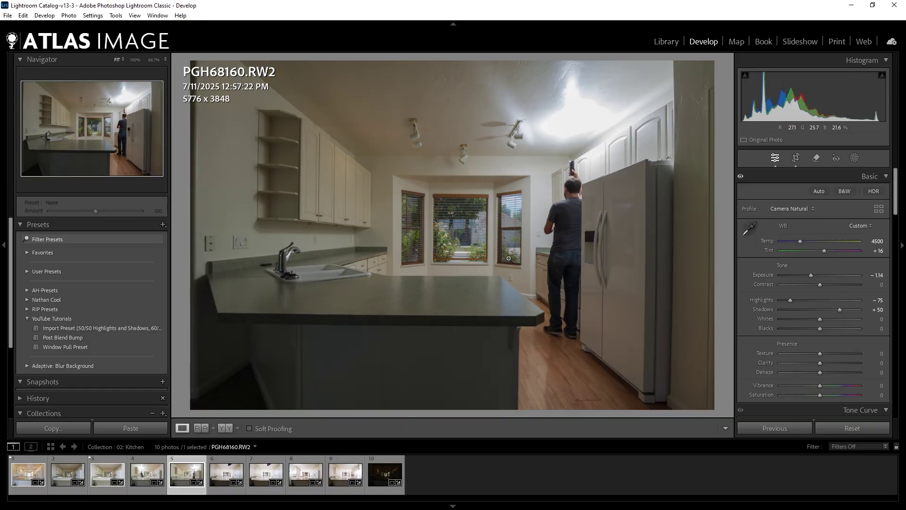
{"action": "key", "text": "ctrl+z"}
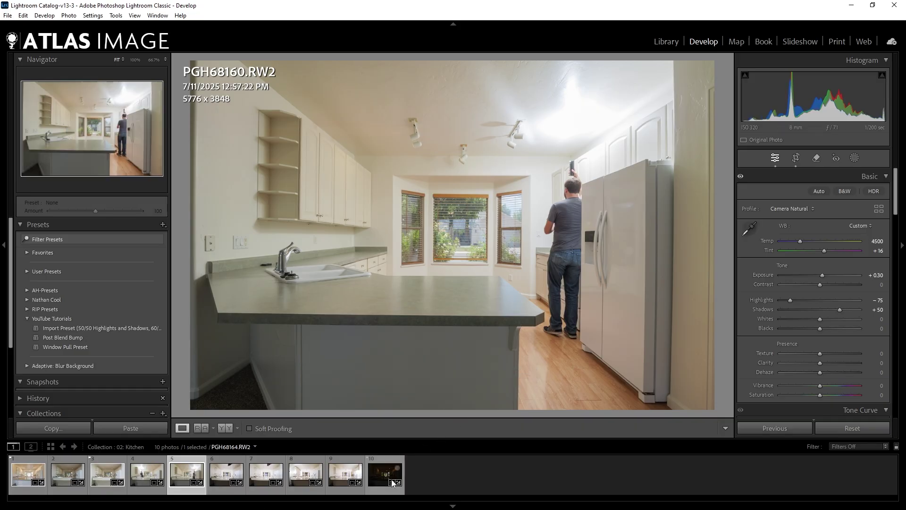
- Compare the window frames and flag PGH68163.RW2 and PGH68161.RW2 as picks
{"action": "left_click", "coordinate": [337, 476]}
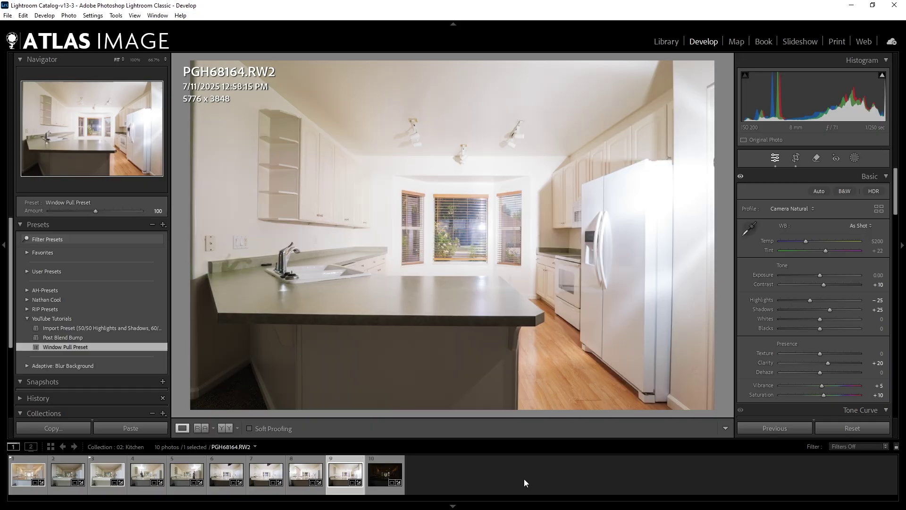
{"action": "key", "text": "Left"}
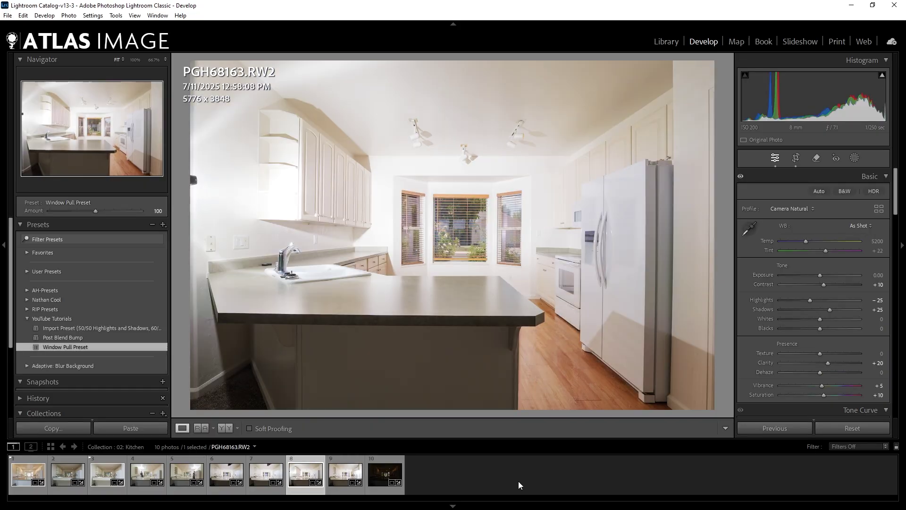
{"action": "key", "text": "p"}
{"action": "key", "text": "Left"}
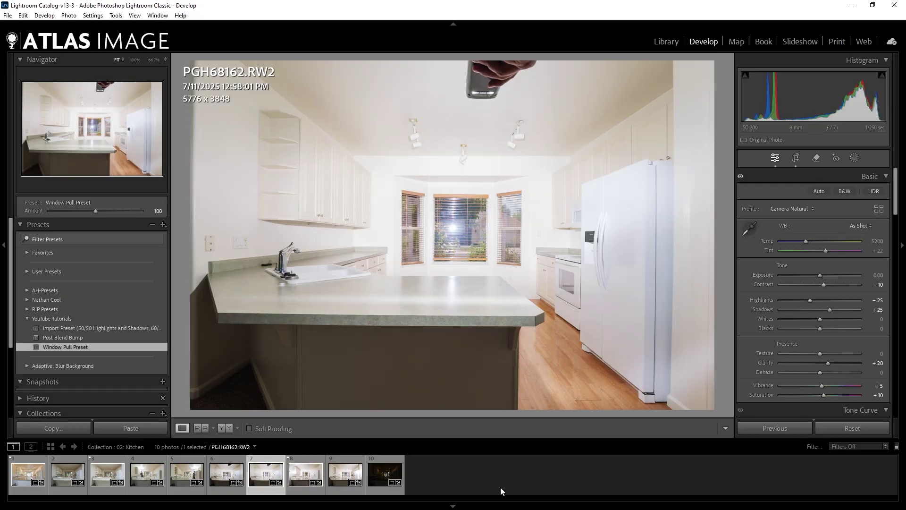
{"action": "left_click", "coordinate": [351, 474]}
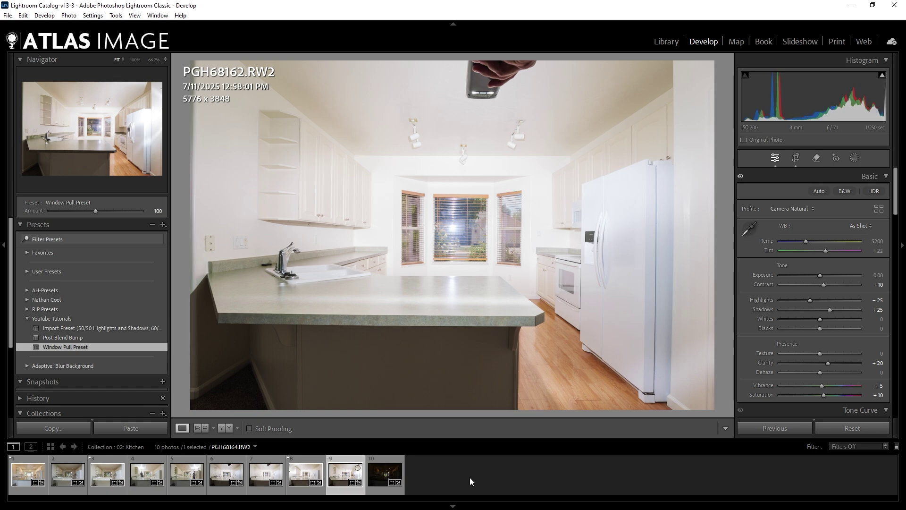
{"action": "left_click", "coordinate": [223, 475]}
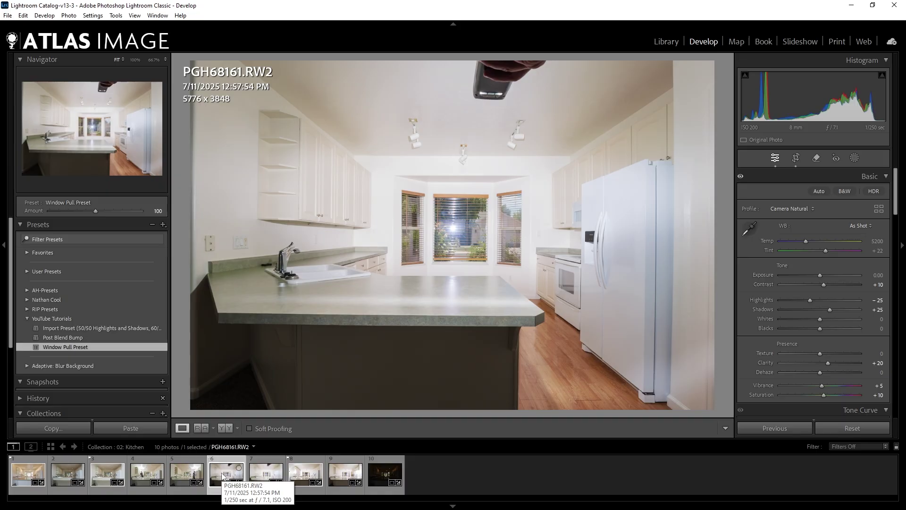
{"action": "key", "text": "p"}
- Select PGH68161.RW2 and PGH68163.RW2 together and set the Color Mixer's Magenta saturation to -100 while checking the windows up close
{"action": "left_click", "coordinate": [419, 223]}
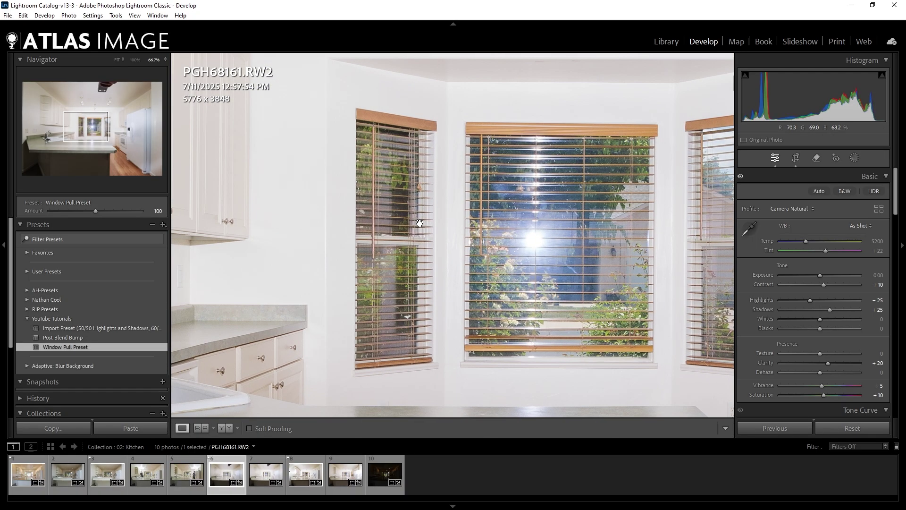
{"action": "left_click_drag", "start_coordinate": [419, 222], "coordinate": [316, 225]}
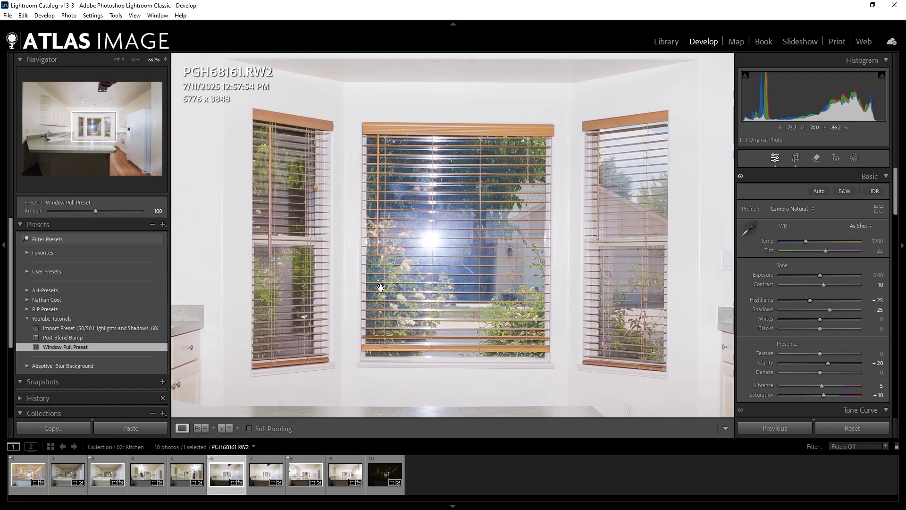
{"action": "left_click", "coordinate": [293, 473], "text": "ctrl"}
{"action": "scroll", "coordinate": [754, 241], "scroll_direction": "down", "scroll_amount": 6}
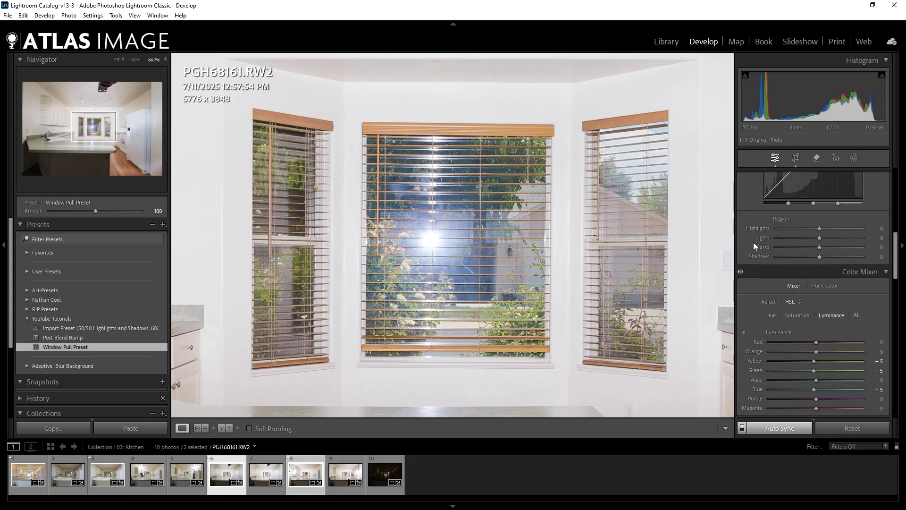
{"action": "scroll", "coordinate": [753, 242], "scroll_direction": "down", "scroll_amount": 3}
{"action": "left_click", "coordinate": [798, 248]}
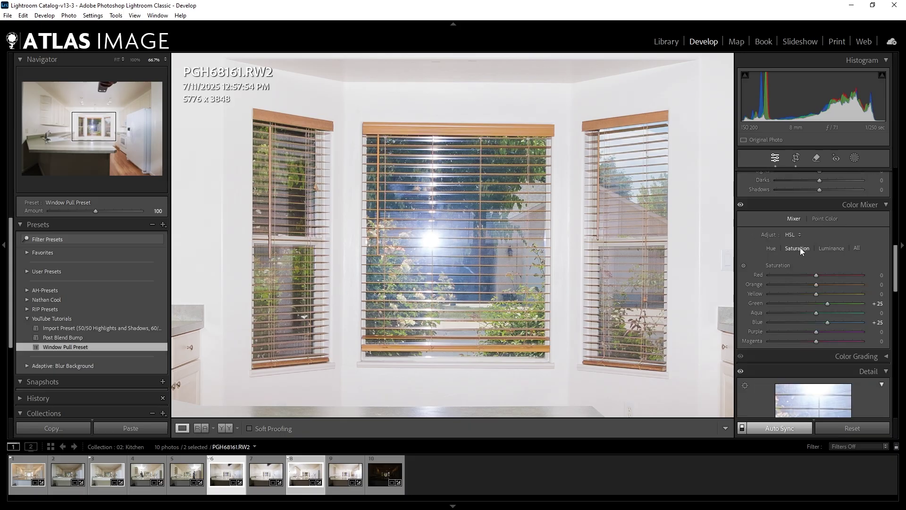
{"action": "left_click", "coordinate": [745, 265]}
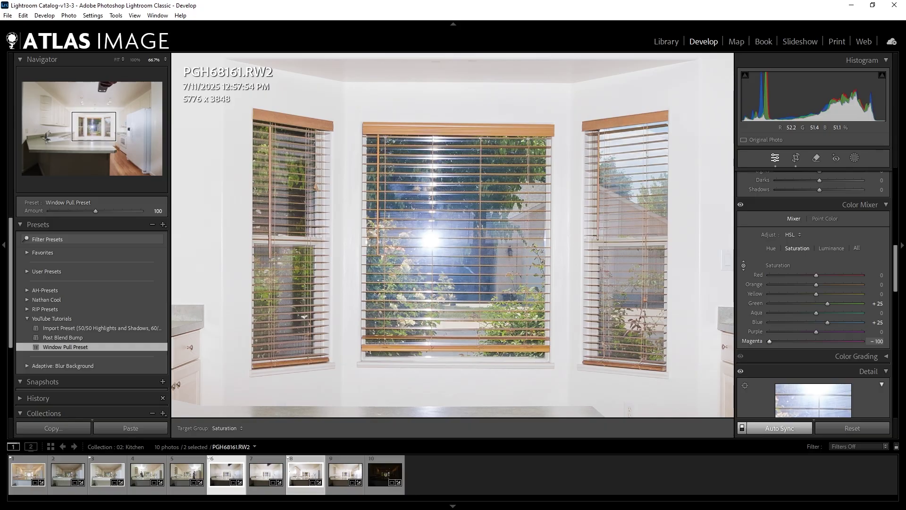
{"action": "left_click", "coordinate": [284, 210]}
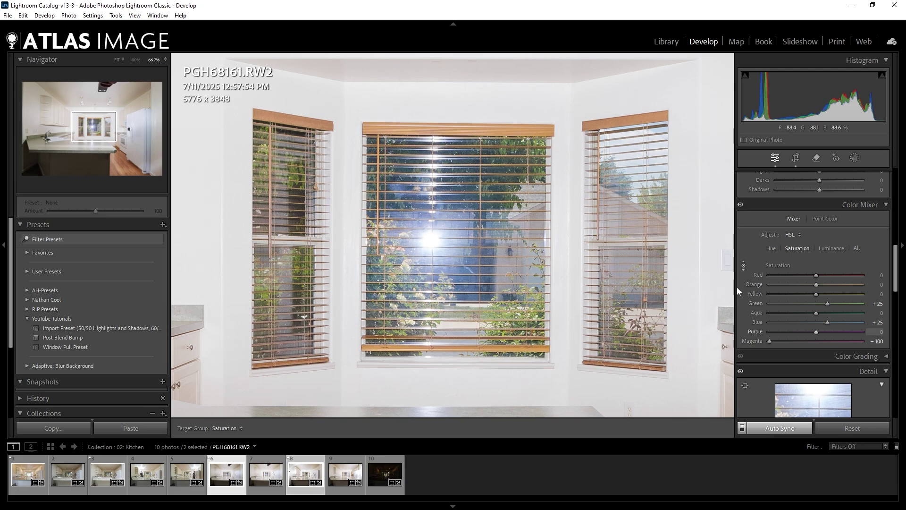
{"action": "left_click", "coordinate": [743, 266]}
{"action": "left_click", "coordinate": [478, 268]}
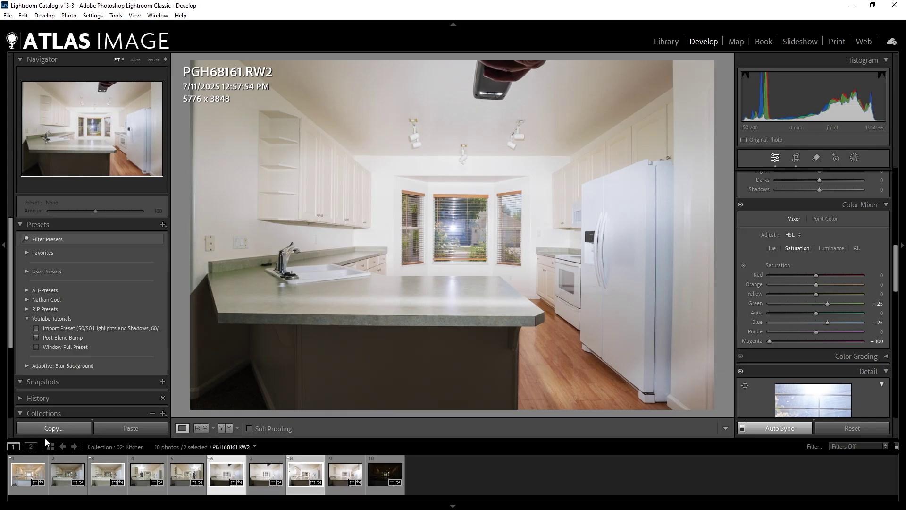
- Add PGH68156.RW2, PGH68158.RW2, PGH68159.RW2 and PGH68160.RW2 to the selection and flag the selected photos as picks
{"action": "left_click", "coordinate": [29, 460], "text": "ctrl"}
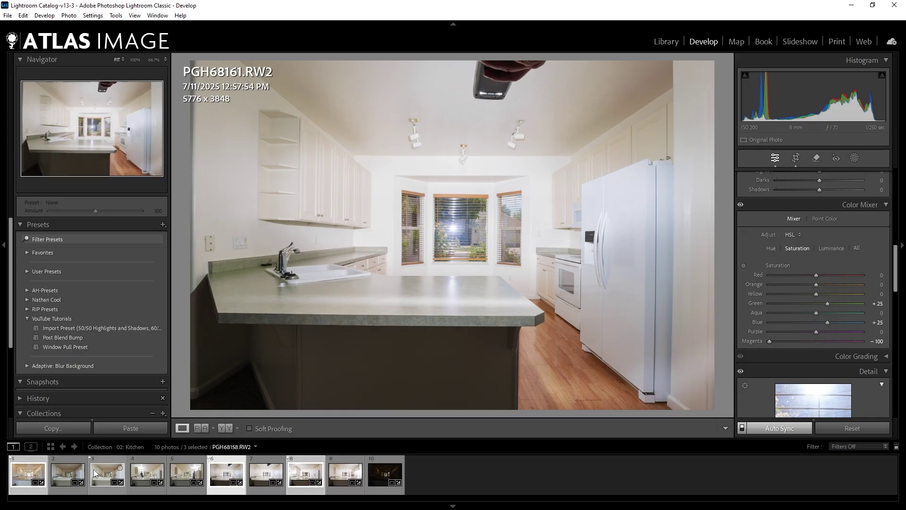
{"action": "left_click", "coordinate": [109, 473], "text": "ctrl"}
{"action": "left_click", "coordinate": [147, 475], "text": "ctrl"}
{"action": "left_click", "coordinate": [182, 477], "text": "ctrl"}
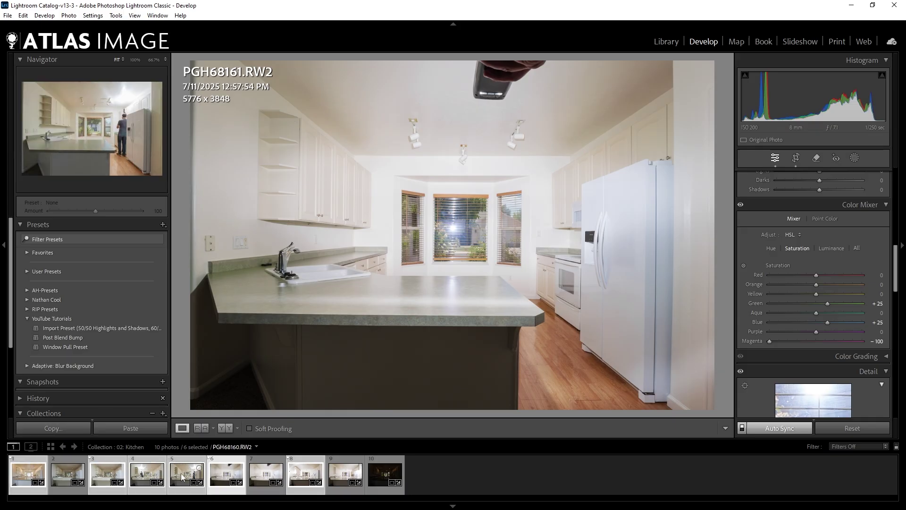
{"action": "key", "text": "p"}
- Open the six selected photos as layers of one document in Photoshop
{"action": "right_click", "coordinate": [184, 475]}
{"action": "mouse_move", "coordinate": [278, 238]}
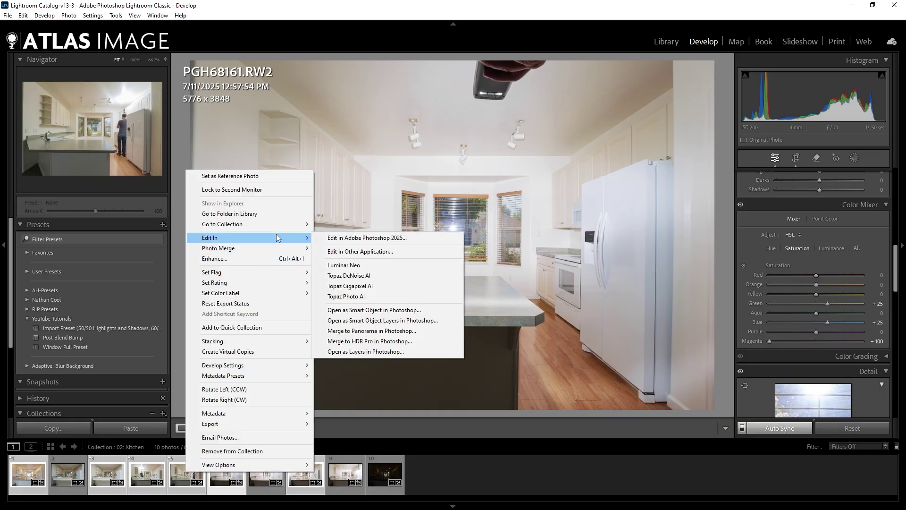
{"action": "left_click", "coordinate": [390, 352]}
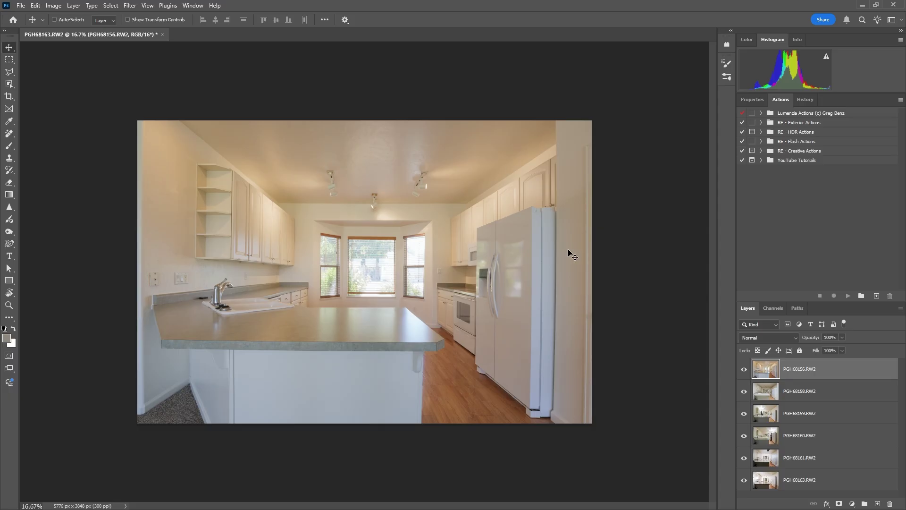
- Examine each of the six photo layers by hiding them from the top down, and show them all again
{"action": "left_click", "coordinate": [744, 369]}
{"action": "left_click", "coordinate": [744, 391]}
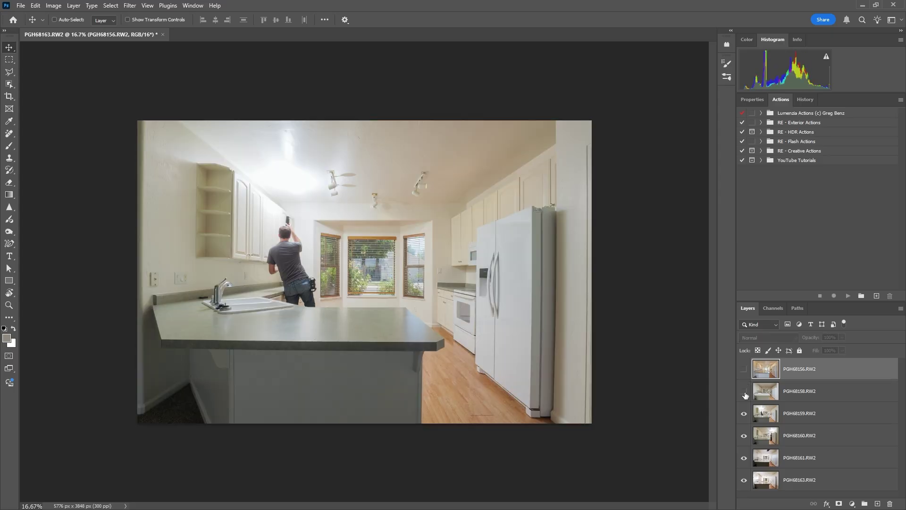
{"action": "left_click", "coordinate": [744, 435]}
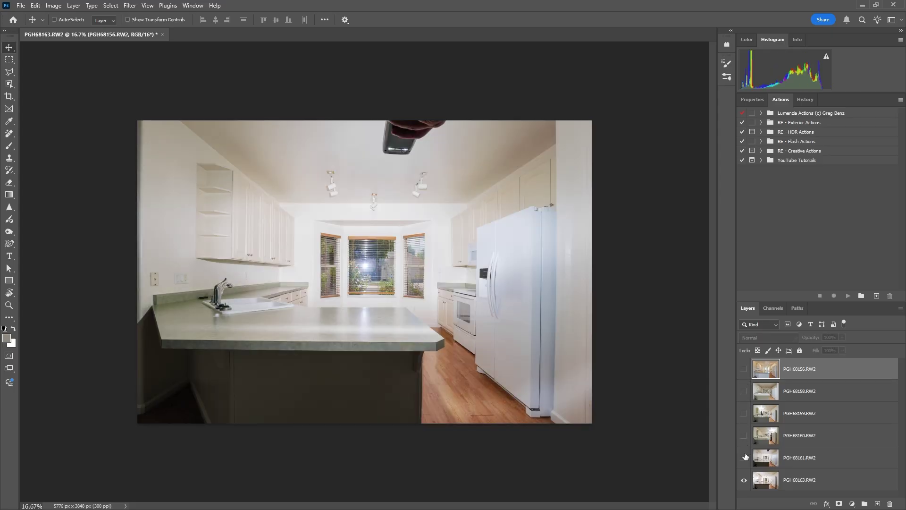
{"action": "left_click", "coordinate": [744, 457]}
{"action": "left_click", "coordinate": [744, 479]}
{"action": "left_click", "coordinate": [744, 479]}
{"action": "left_click", "coordinate": [744, 457]}
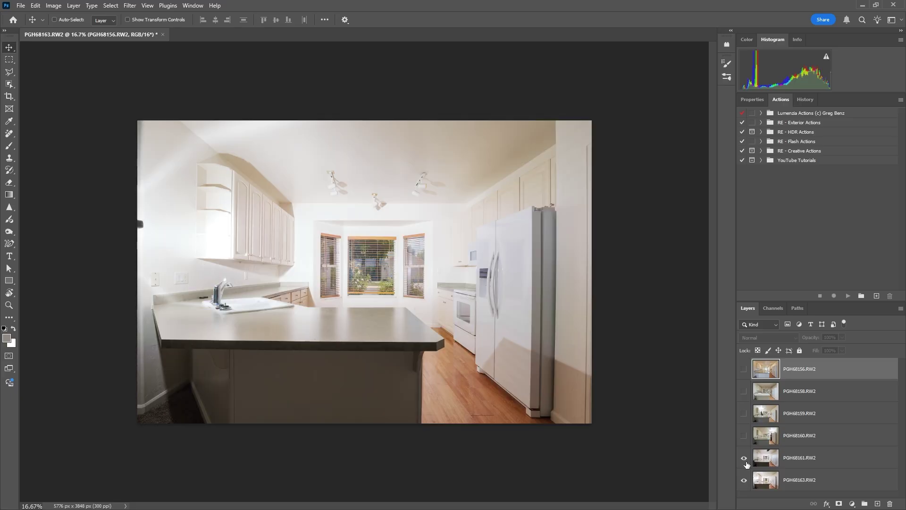
{"action": "left_click", "coordinate": [744, 435]}
{"action": "left_click", "coordinate": [744, 413]}
{"action": "left_click", "coordinate": [744, 390]}
{"action": "left_click", "coordinate": [744, 368]}
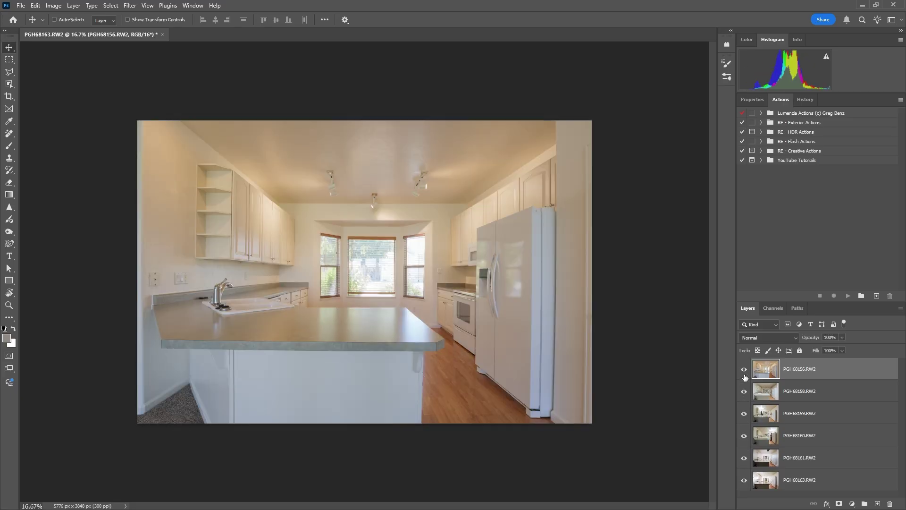
- Hide the PGH68156.RW2 layer and set the Eyedropper to a 3 by 3 Average sampling the Current Layer
{"action": "left_click", "coordinate": [745, 373]}
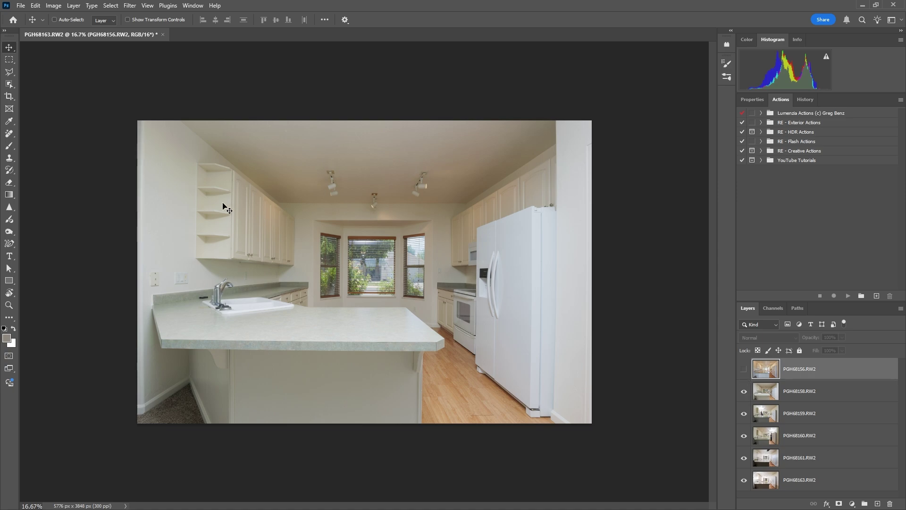
{"action": "key", "text": "i"}
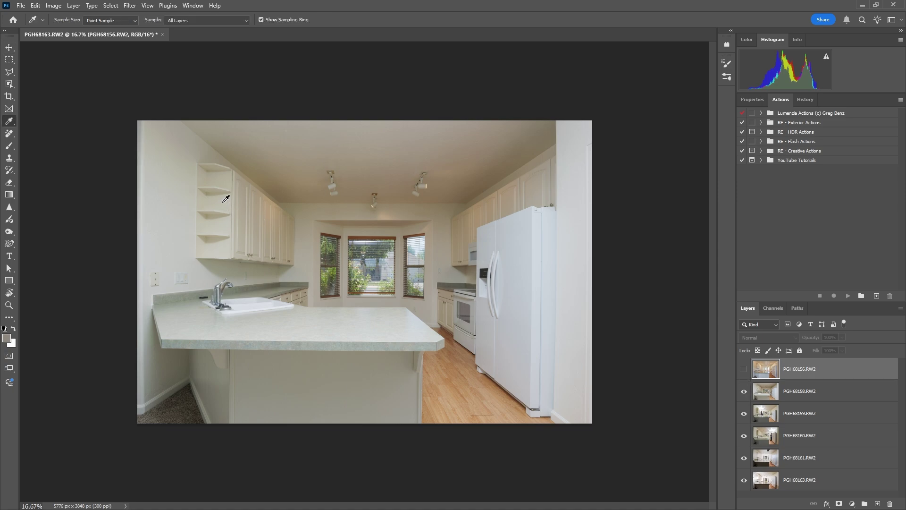
{"action": "left_click", "coordinate": [97, 20]}
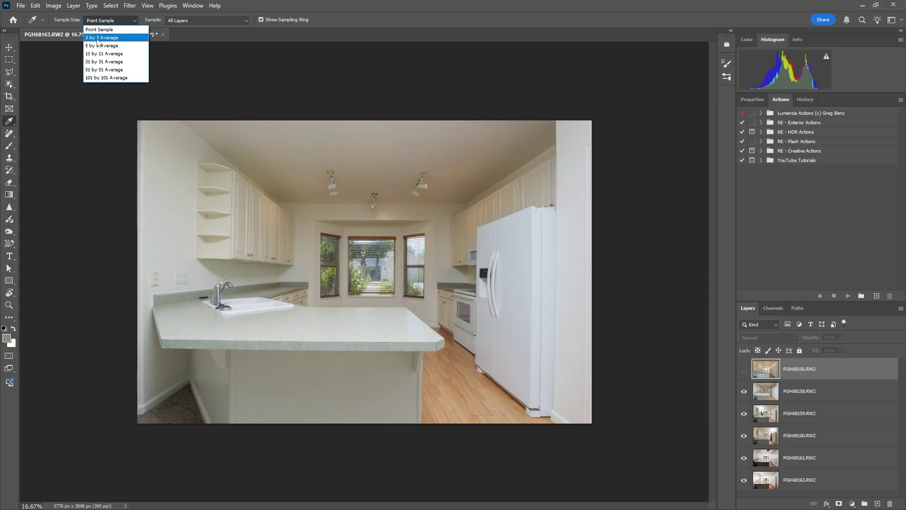
{"action": "left_click", "coordinate": [97, 38]}
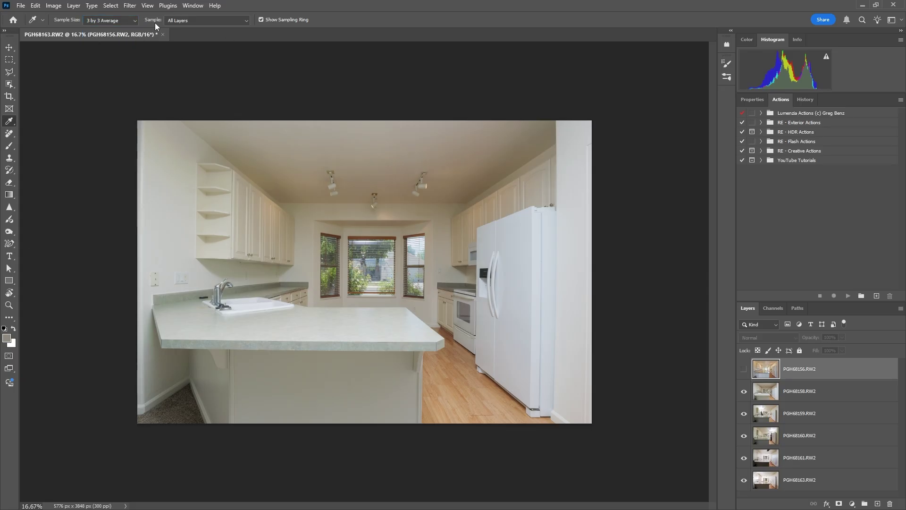
{"action": "left_click", "coordinate": [185, 22]}
{"action": "left_click", "coordinate": [191, 31]}
- Sample a foreground colour from the upper cabinet beside the open shelves and check it in the colour picker
{"action": "left_click_drag", "start_coordinate": [227, 197], "coordinate": [219, 245]}
{"action": "left_click", "coordinate": [7, 337]}
{"action": "key", "text": "Return"}
- Hide the PGH68158.RW2 layer and add a white layer mask to PGH68159.RW2
{"action": "left_click", "coordinate": [744, 393]}
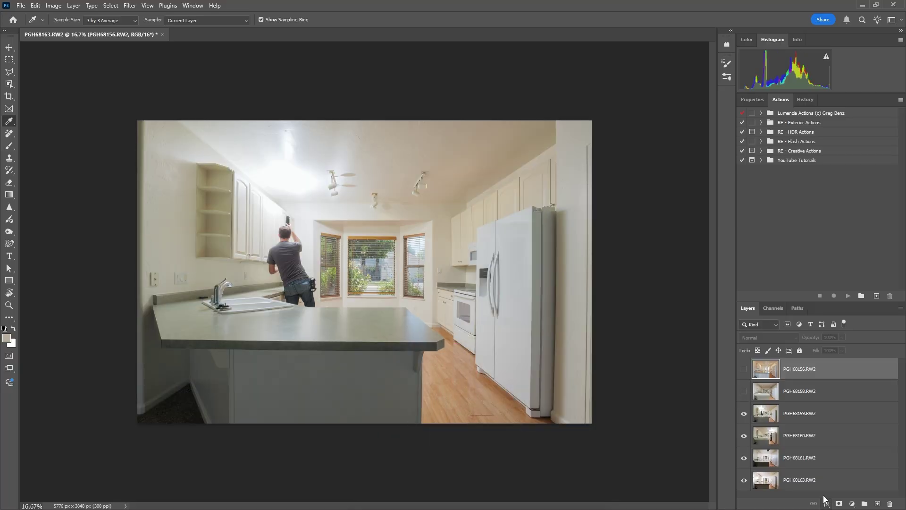
{"action": "left_click", "coordinate": [787, 415]}
{"action": "left_click", "coordinate": [838, 503]}
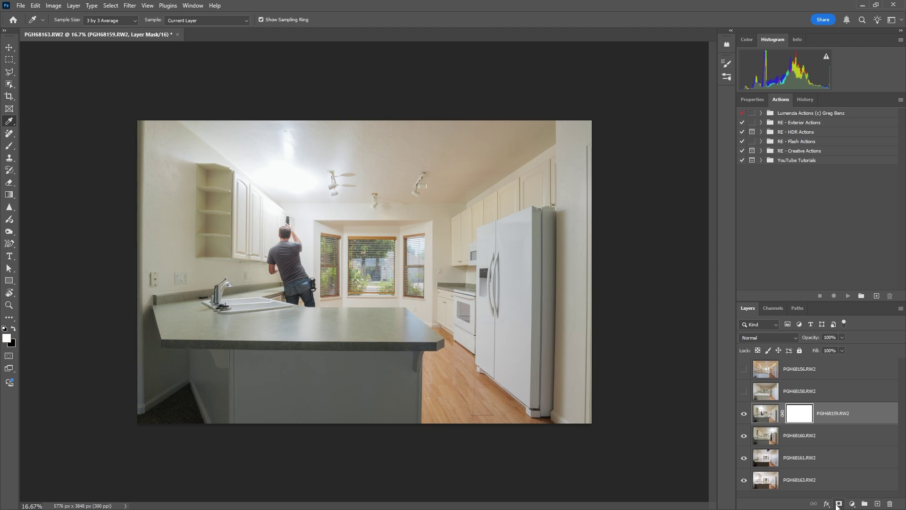
- Fill the PGH68159.RW2 layer mask with a black-to-white linear gradient running left to right across the bay window
{"action": "key", "text": "g"}
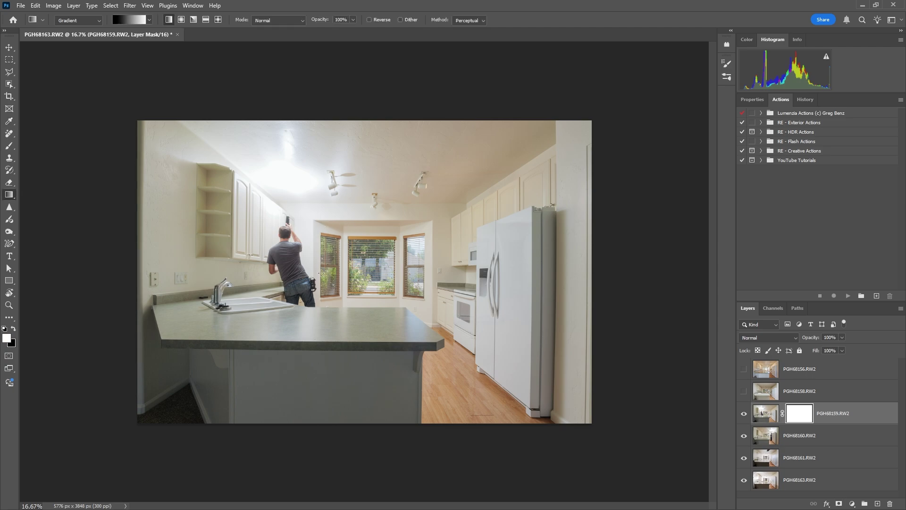
{"action": "left_click_drag", "start_coordinate": [321, 273], "coordinate": [433, 272]}
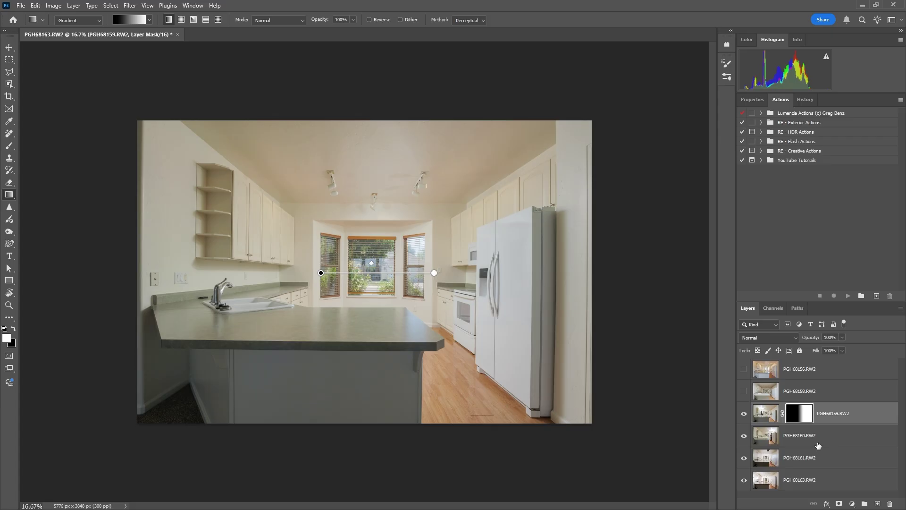
{"action": "key", "text": "ctrl+e"}
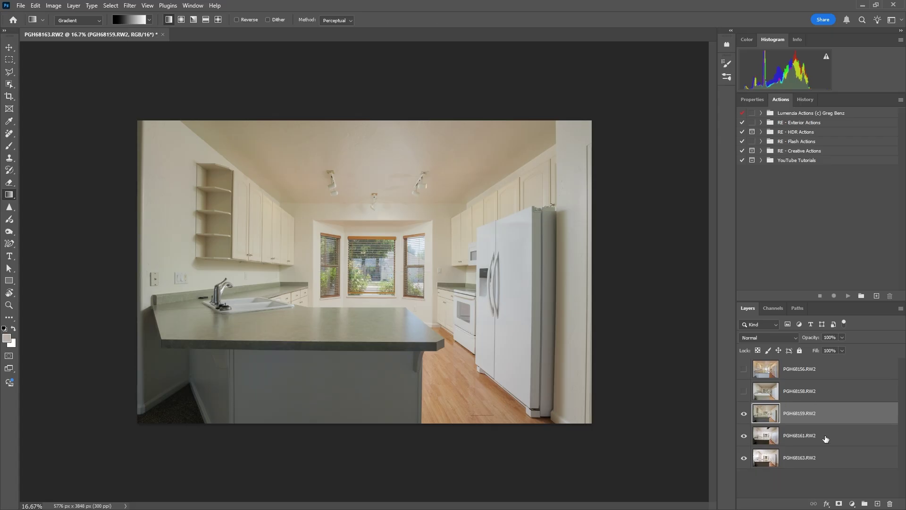
{"action": "left_click", "coordinate": [744, 391]}
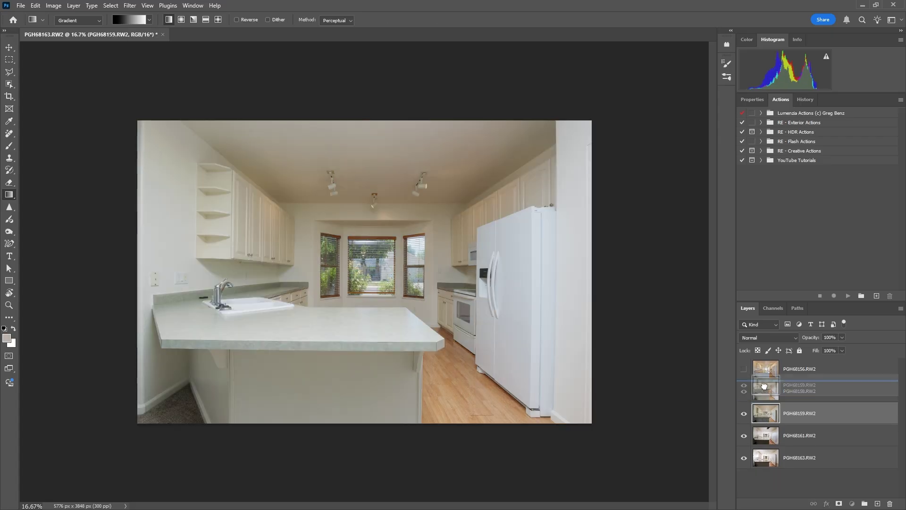
{"action": "left_click", "coordinate": [744, 391]}
{"action": "left_click", "coordinate": [744, 391]}
{"action": "left_click_drag", "start_coordinate": [764, 413], "coordinate": [764, 411]}
{"action": "key", "text": "ctrl+z"}
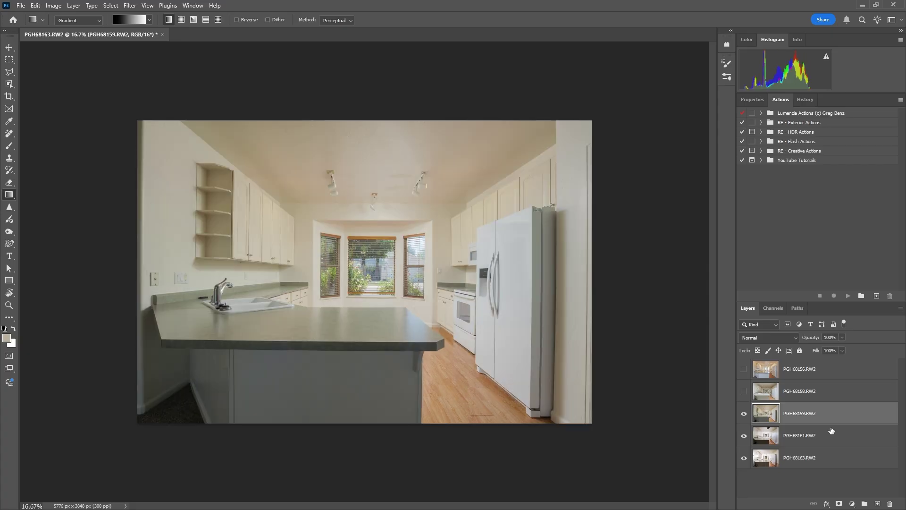
{"action": "key", "text": "ctrl+z"}
- Duplicate the PGH68159.RW2 and PGH68160.RW2 layers, group the copies, and place the hidden group beneath the originals
{"action": "left_click", "coordinate": [756, 417]}
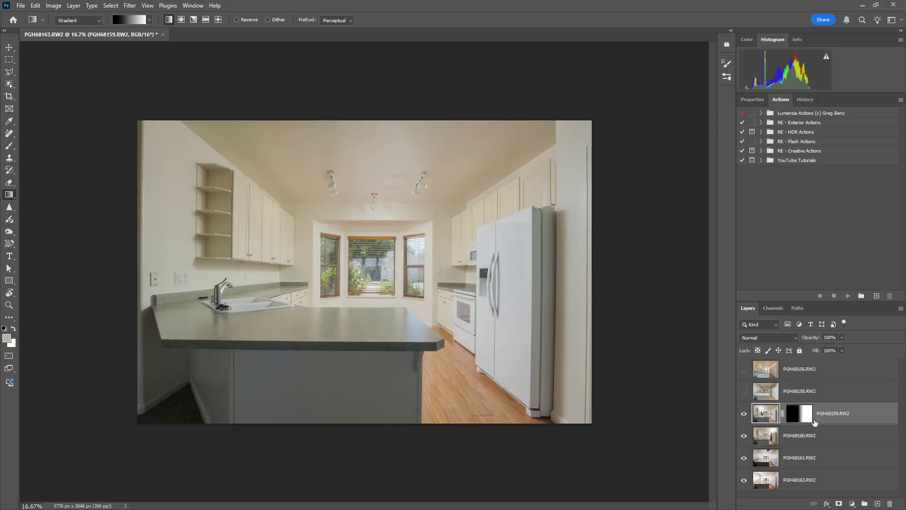
{"action": "left_click", "coordinate": [816, 440], "text": "shift"}
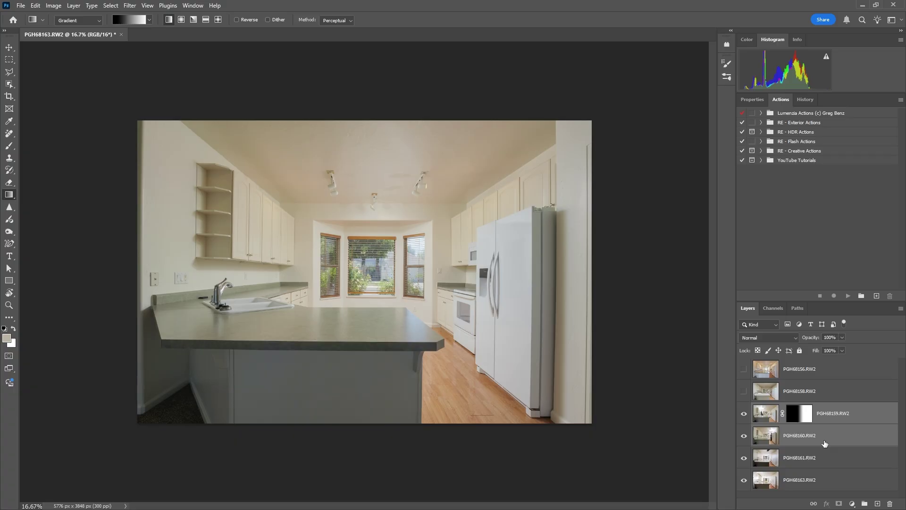
{"action": "key", "text": "ctrl+j"}
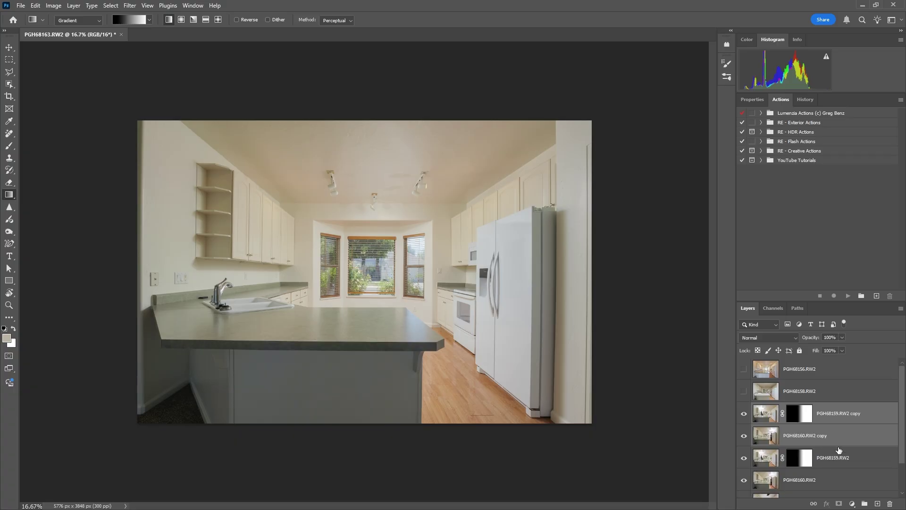
{"action": "key", "text": "ctrl+g"}
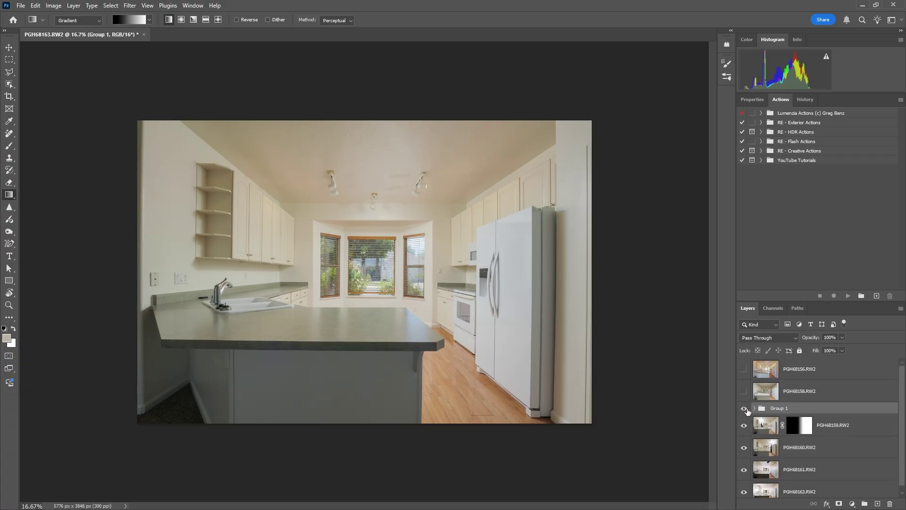
{"action": "left_click", "coordinate": [744, 408]}
{"action": "left_click_drag", "start_coordinate": [773, 408], "coordinate": [806, 466]}
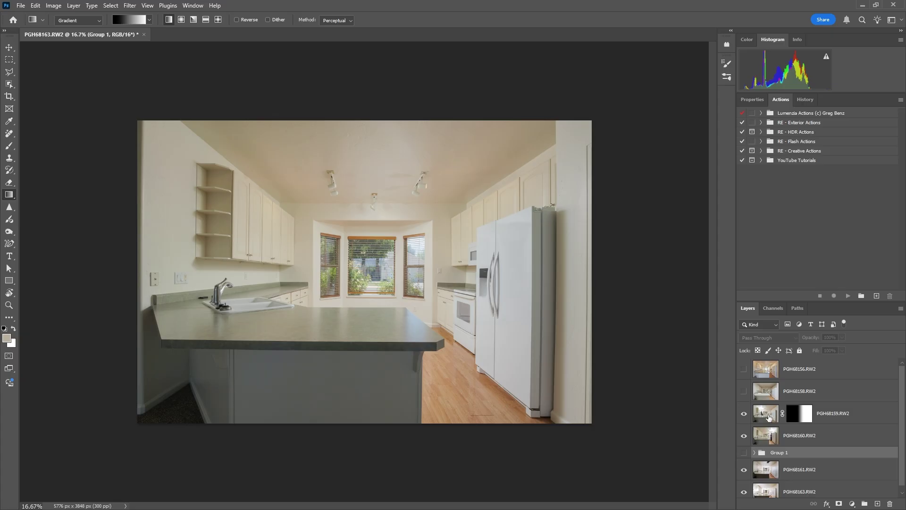
- Merge the original PGH68159.RW2 and PGH68160.RW2 layers and place the merged layer above PGH68158.RW2
{"action": "left_click", "coordinate": [845, 418]}
{"action": "left_click", "coordinate": [834, 438], "text": "shift"}
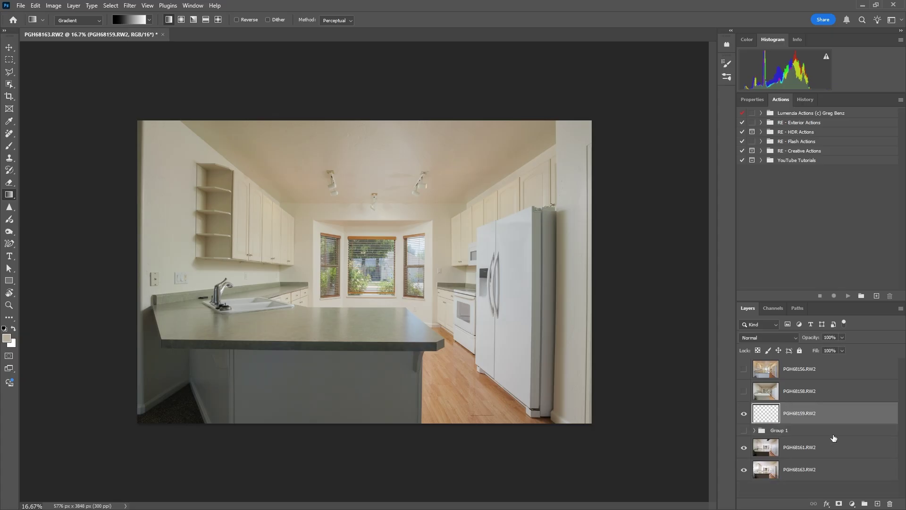
{"action": "key", "text": "ctrl+e"}
{"action": "left_click_drag", "start_coordinate": [764, 413], "coordinate": [761, 381]}
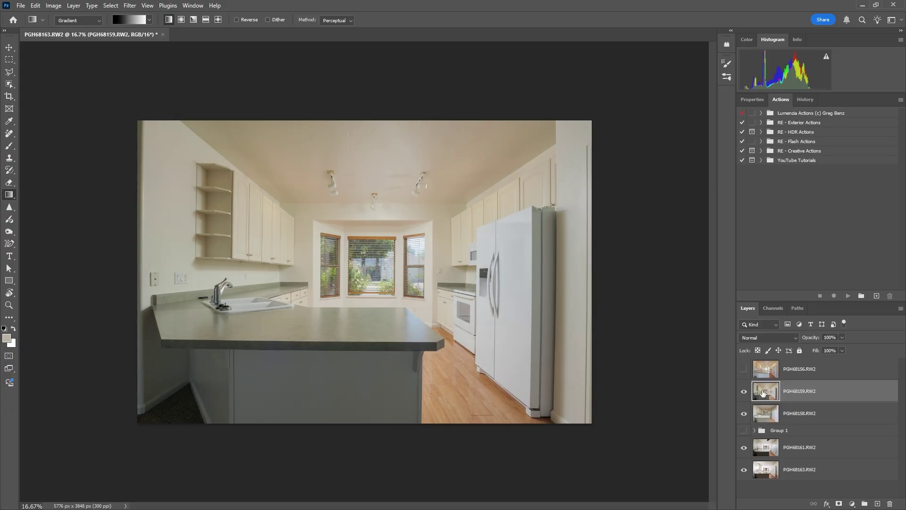
- Set the merged PGH68159.RW2 layer to Screen blend mode at 50% opacity
{"action": "left_click", "coordinate": [770, 338]}
{"action": "left_click", "coordinate": [760, 331]}
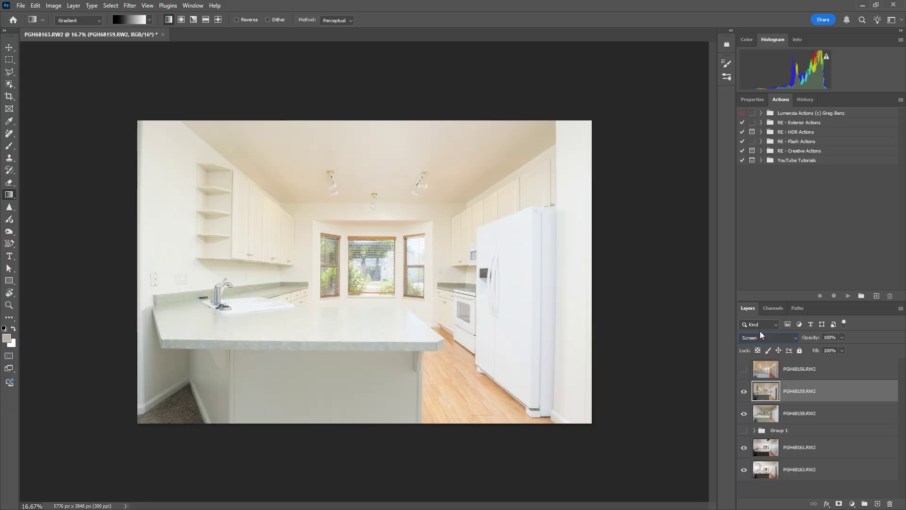
{"action": "left_click_drag", "start_coordinate": [811, 338], "coordinate": [635, 335]}
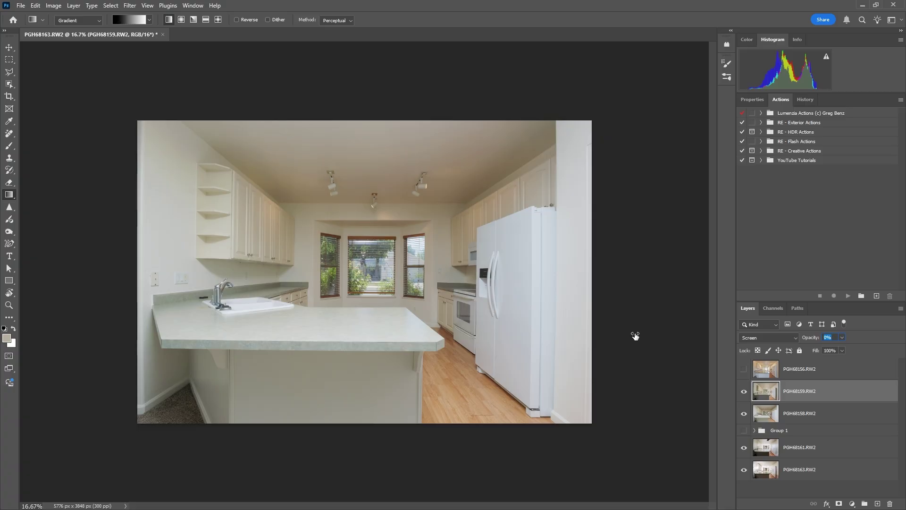
{"action": "left_click_drag", "start_coordinate": [635, 335], "coordinate": [662, 336]}
{"action": "type", "text": "50"}
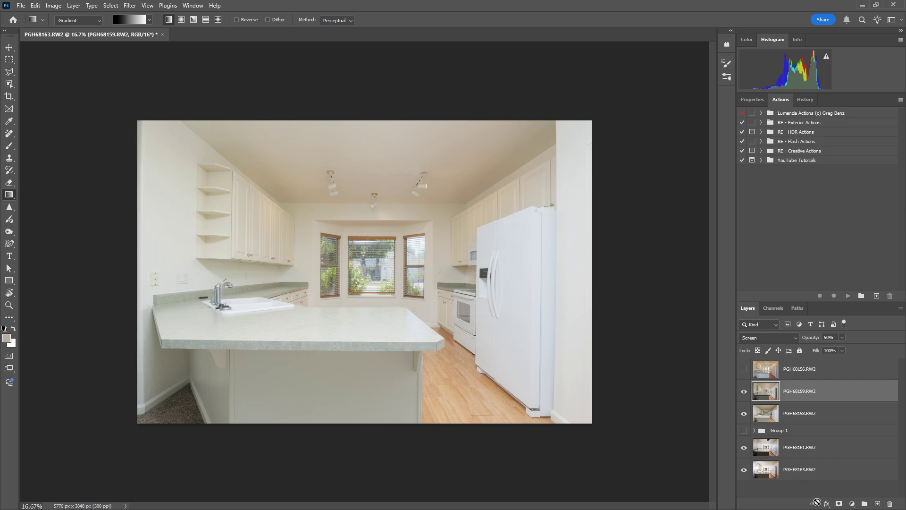
- Add a black mask to PGH68159.RW2 and paint white over the far cabinets and ceiling with a 1200 px brush at 2% flow
{"action": "left_click", "coordinate": [839, 503], "text": "alt"}
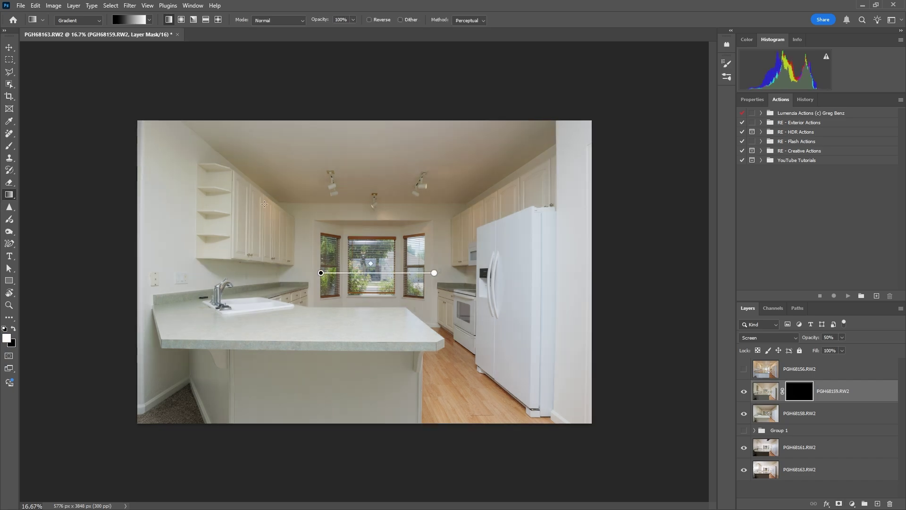
{"action": "key", "text": "b"}
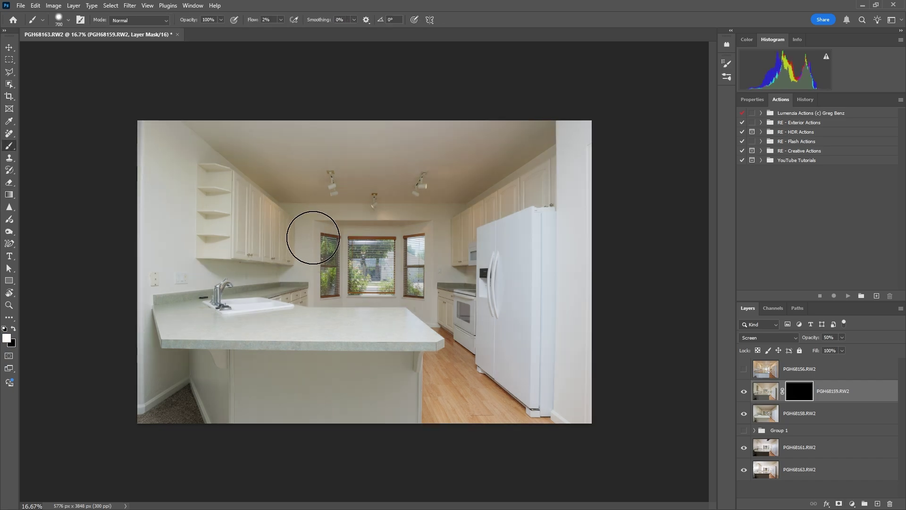
{"action": "key", "text": "bracketright"}
{"action": "key", "text": "bracketright"}
{"action": "key", "text": "bracketright"}
{"action": "key", "text": "bracketright"}
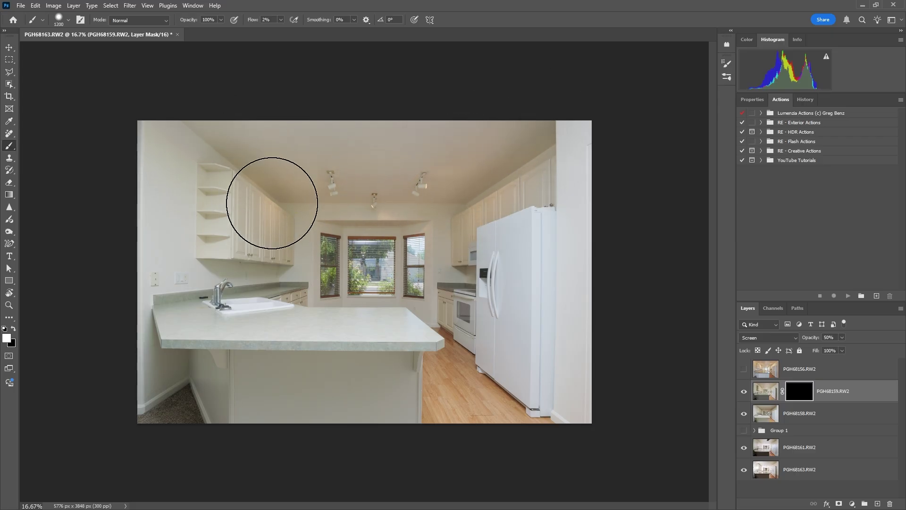
{"action": "mouse_move", "coordinate": [273, 261]}
{"action": "left_mouse_down"}
{"action": "mouse_move", "coordinate": [314, 269]}
{"action": "mouse_move", "coordinate": [378, 313]}
{"action": "left_mouse_up"}
- Paint more white on the mask around the far cabinets, window walls and back counter, using smaller brushes down to 200 px
{"action": "key", "text": "bracketleft"}
{"action": "key", "text": "bracketleft"}
{"action": "key", "text": "bracketleft"}
{"action": "key", "text": "bracketleft"}
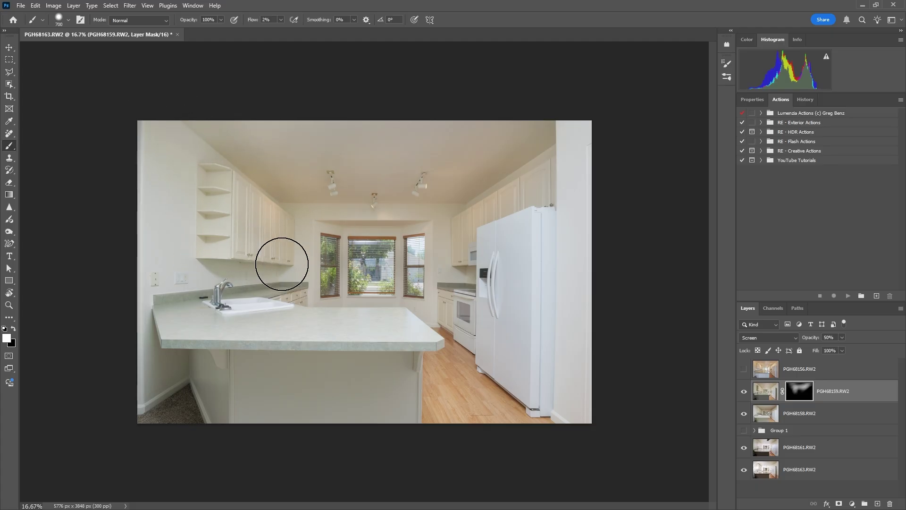
{"action": "key", "text": "bracketleft"}
{"action": "left_click_drag", "start_coordinate": [283, 259], "coordinate": [327, 271]}
{"action": "key", "text": "bracketleft"}
{"action": "key", "text": "bracketleft"}
{"action": "key", "text": "bracketleft"}
{"action": "key", "text": "bracketleft"}
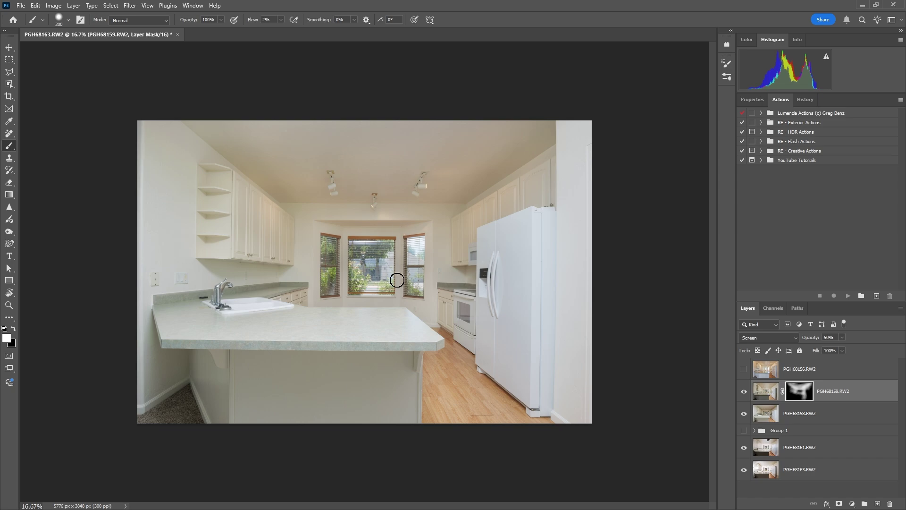
{"action": "mouse_move", "coordinate": [399, 291]}
{"action": "left_mouse_down"}
{"action": "mouse_move", "coordinate": [421, 324]}
{"action": "mouse_move", "coordinate": [348, 297]}
{"action": "mouse_move", "coordinate": [397, 301]}
{"action": "mouse_move", "coordinate": [302, 305]}
{"action": "left_mouse_up"}
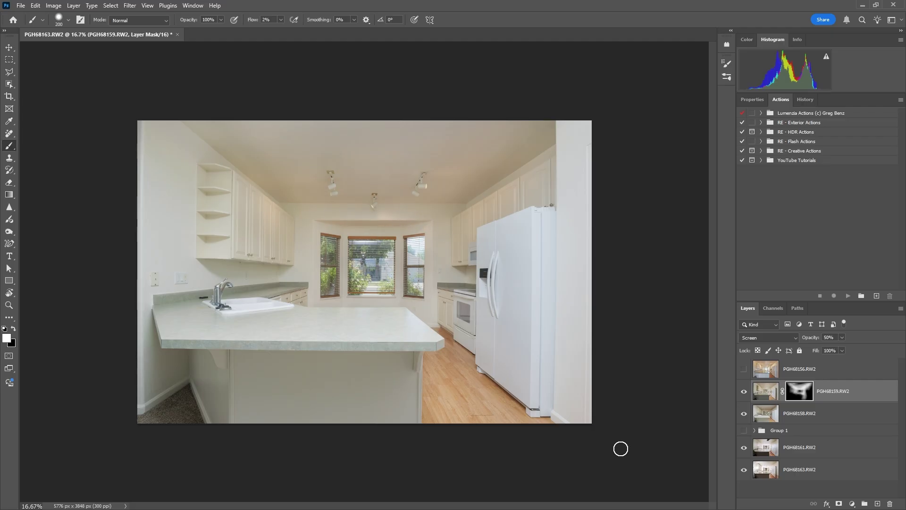
- Merge the masked PGH68159.RW2 layer with the PGH68158.RW2 layer
{"action": "left_click", "coordinate": [818, 418], "text": "shift"}
{"action": "key", "text": "ctrl+e"}
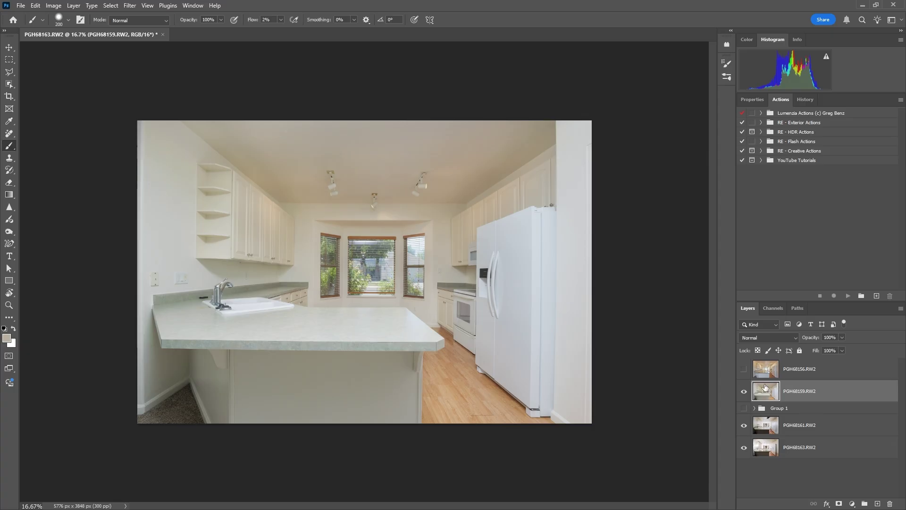
- Show the PGH68156.RW2 layer and run the 01 - Basic Flambient Blend action from the YouTube Tutorials set on it
{"action": "left_click", "coordinate": [745, 369]}
{"action": "left_click", "coordinate": [765, 371]}
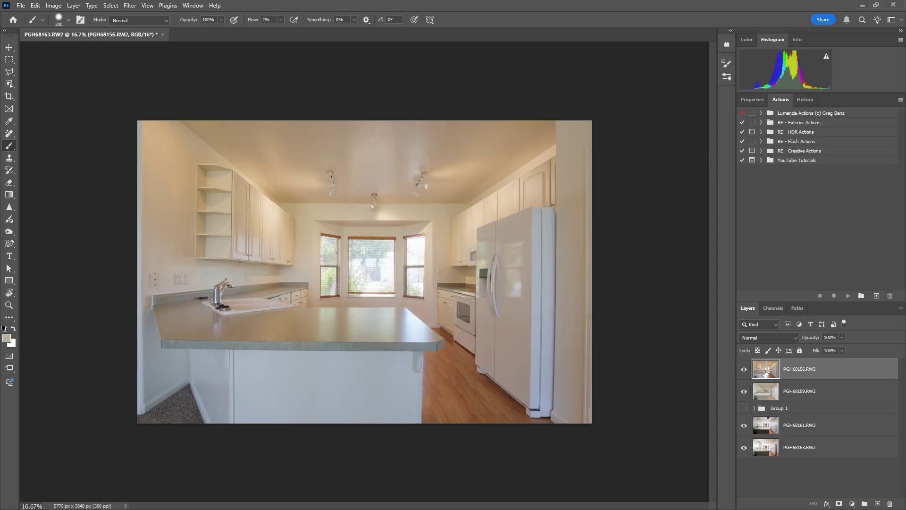
{"action": "left_click", "coordinate": [759, 160]}
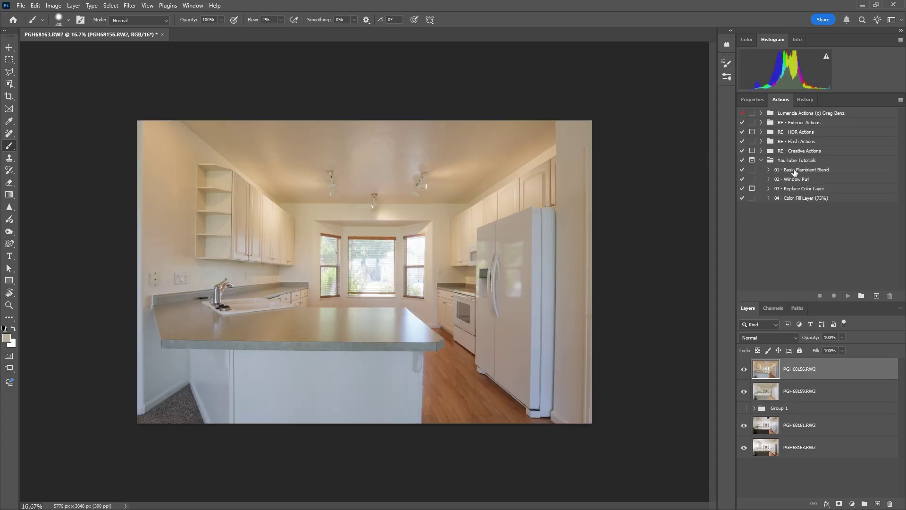
{"action": "left_click", "coordinate": [795, 171]}
{"action": "left_click", "coordinate": [851, 297]}
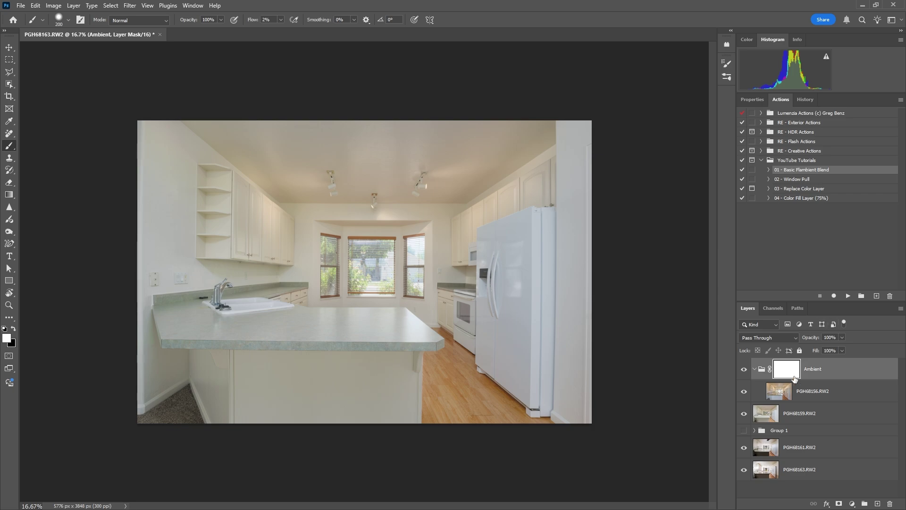
- Inspect the ambient and flash layers and compare the whole kitchen with the Ambient group hidden and shown
{"action": "left_click", "coordinate": [782, 394]}
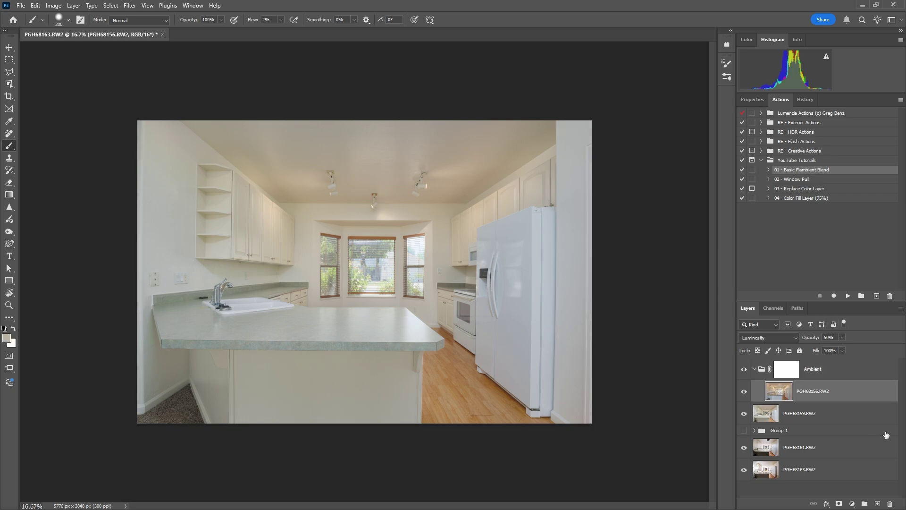
{"action": "left_click", "coordinate": [767, 416]}
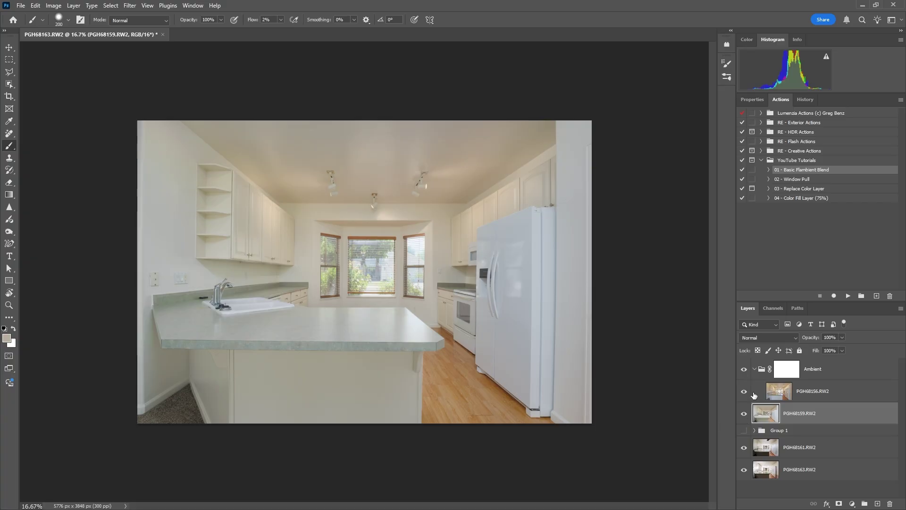
{"action": "left_click", "coordinate": [744, 370]}
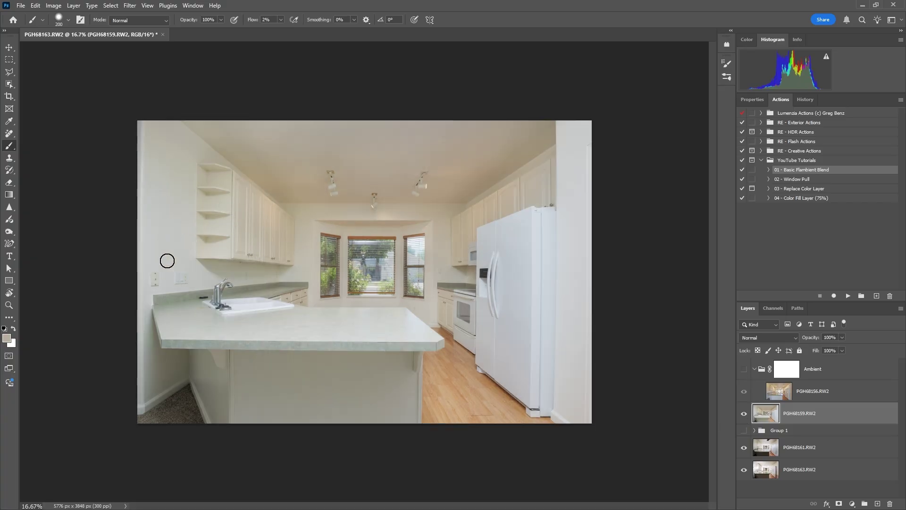
{"action": "left_click", "coordinate": [743, 370]}
{"action": "left_click", "coordinate": [745, 370]}
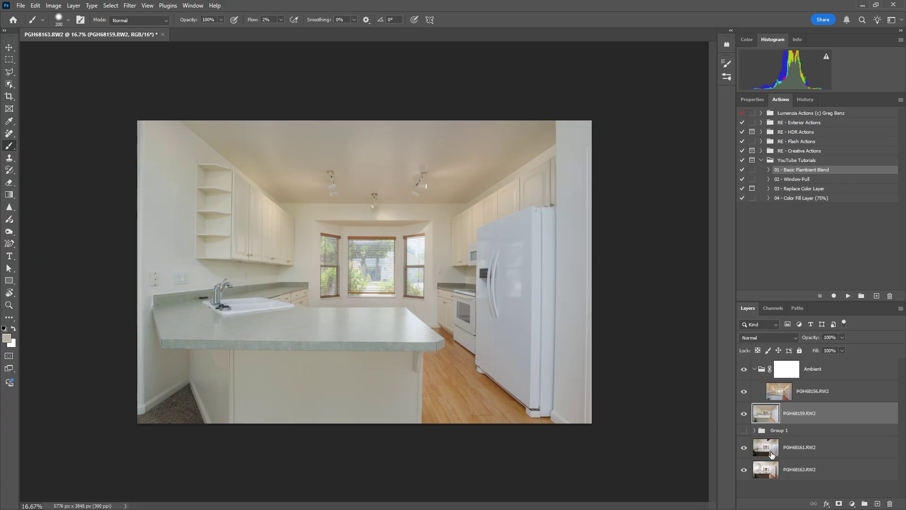
- Examine the bay windows at 100% with the Ambient group repeatedly hidden and shown
{"action": "key", "text": "ctrl+plus"}
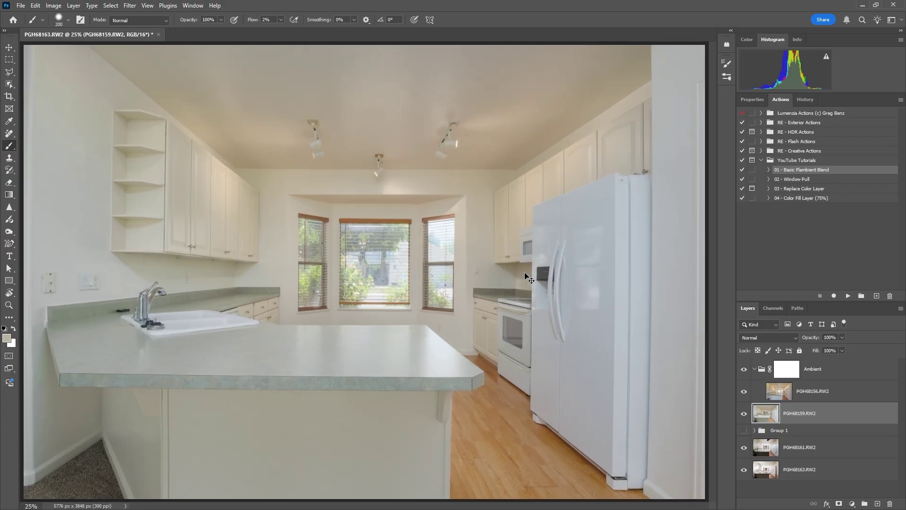
{"action": "key", "text": "ctrl+plus"}
{"action": "key", "text": "ctrl+plus"}
{"action": "key", "text": "ctrl+plus"}
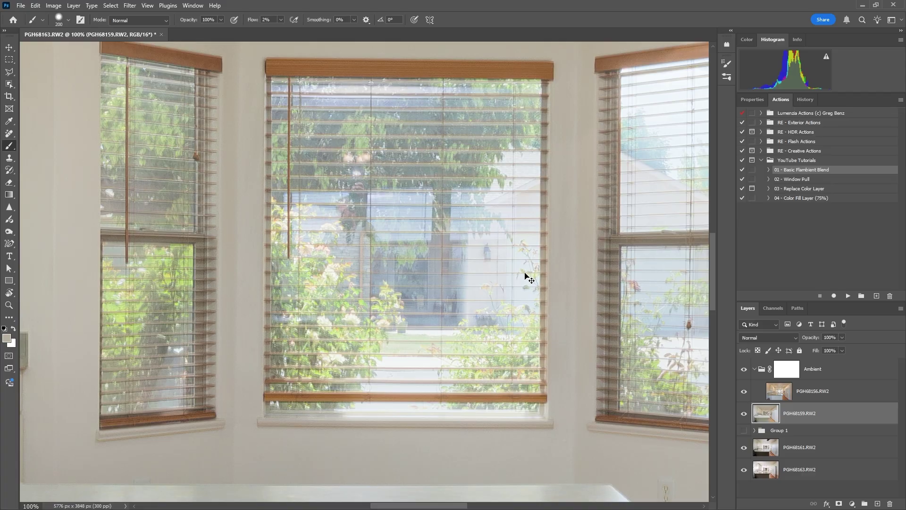
{"action": "left_click", "coordinate": [744, 369]}
{"action": "left_click", "coordinate": [744, 369]}
{"action": "left_click", "coordinate": [744, 369]}
{"action": "left_click", "coordinate": [744, 369]}
- Hide the Ambient group, move PGH68156.RW2 out of it, and set that layer to Normal blend mode at 100% opacity
{"action": "left_click", "coordinate": [743, 369]}
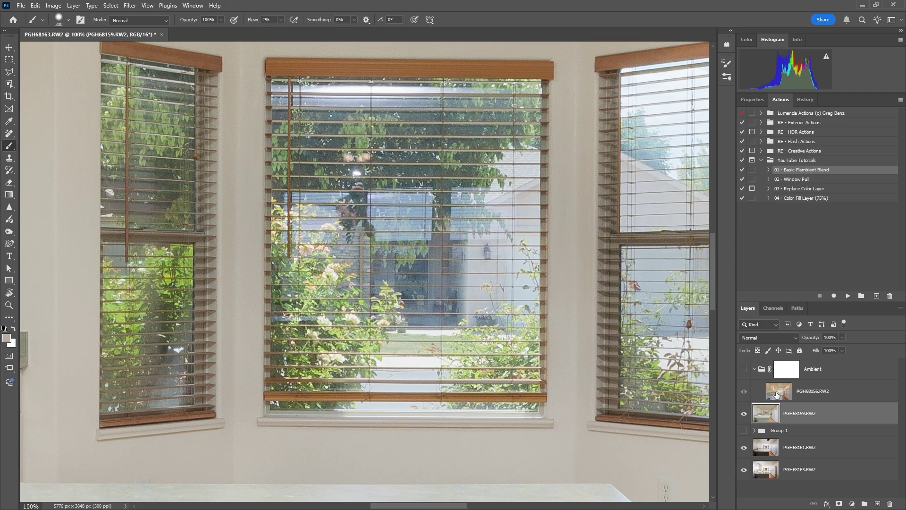
{"action": "mouse_move", "coordinate": [776, 394]}
{"action": "left_mouse_down"}
{"action": "mouse_move", "coordinate": [761, 390]}
{"action": "mouse_move", "coordinate": [760, 401]}
{"action": "left_mouse_up"}
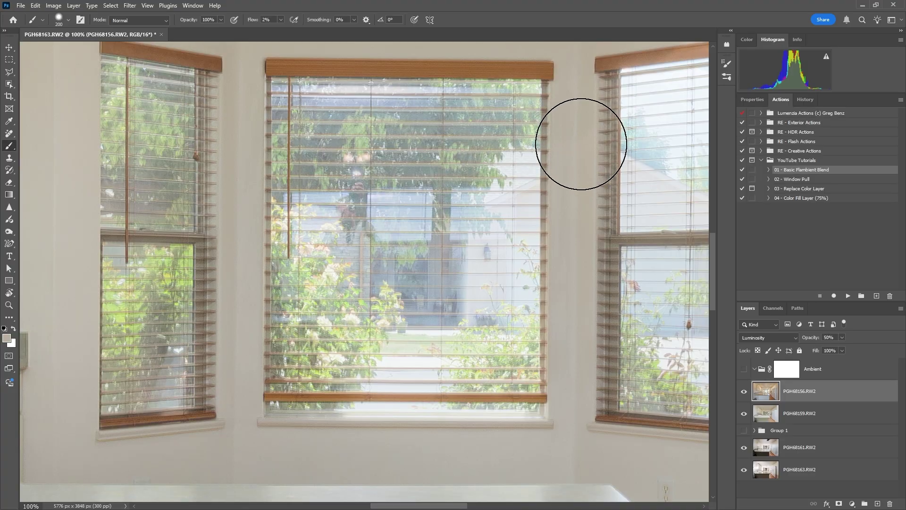
{"action": "left_click", "coordinate": [782, 341]}
{"action": "left_click", "coordinate": [757, 253]}
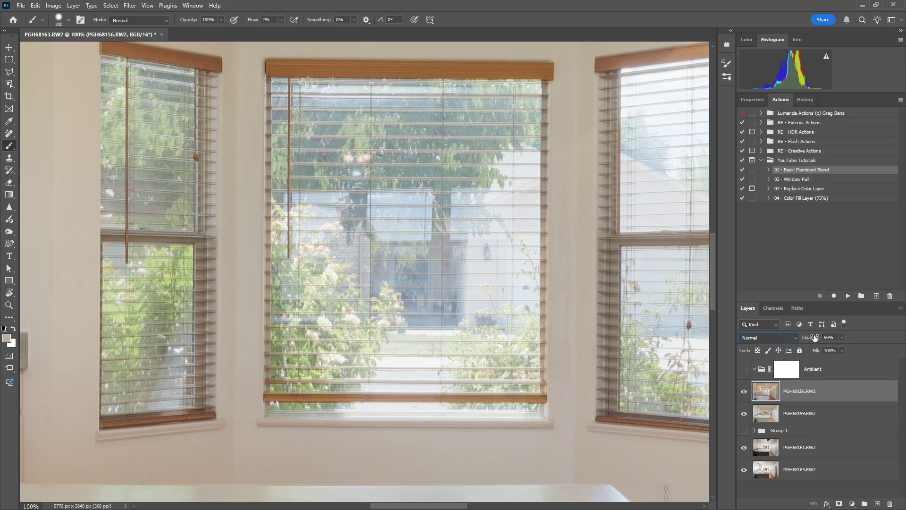
{"action": "left_click_drag", "start_coordinate": [815, 337], "coordinate": [840, 337]}
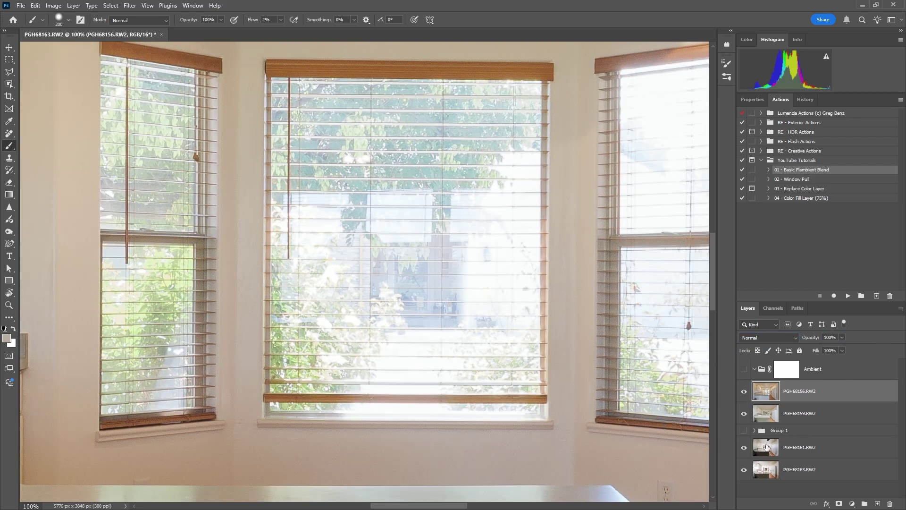
- Place PGH68161.RW2 and PGH68163.RW2 above Group 1, and take both copy layers out of the group, deleting the PGH68159.RW2 copy's mask
{"action": "left_click_drag", "start_coordinate": [772, 450], "coordinate": [769, 451]}
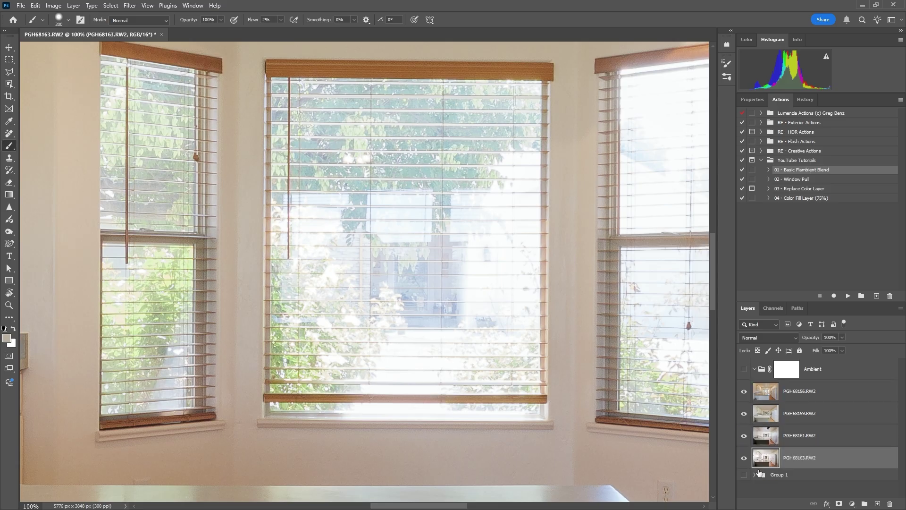
{"action": "left_click", "coordinate": [756, 476]}
{"action": "left_click", "coordinate": [754, 475]}
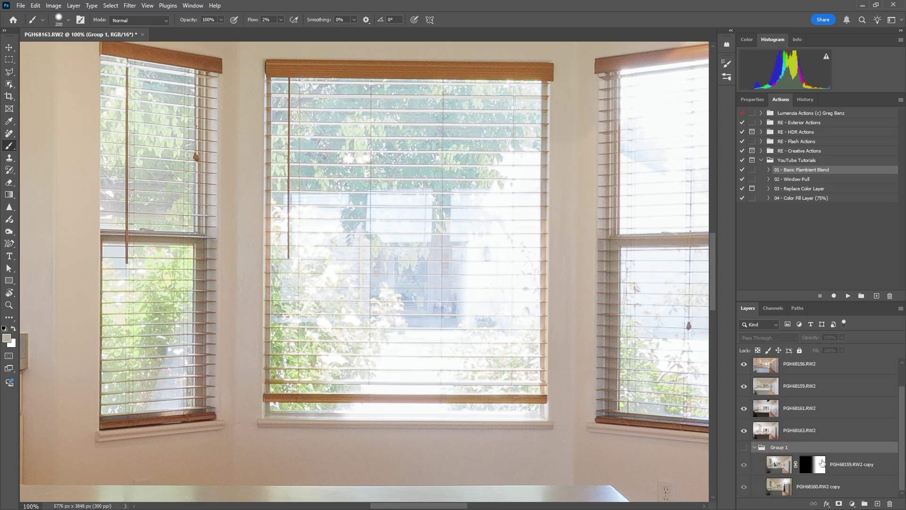
{"action": "left_click", "coordinate": [770, 468]}
{"action": "left_click_drag", "start_coordinate": [770, 467], "coordinate": [778, 424]}
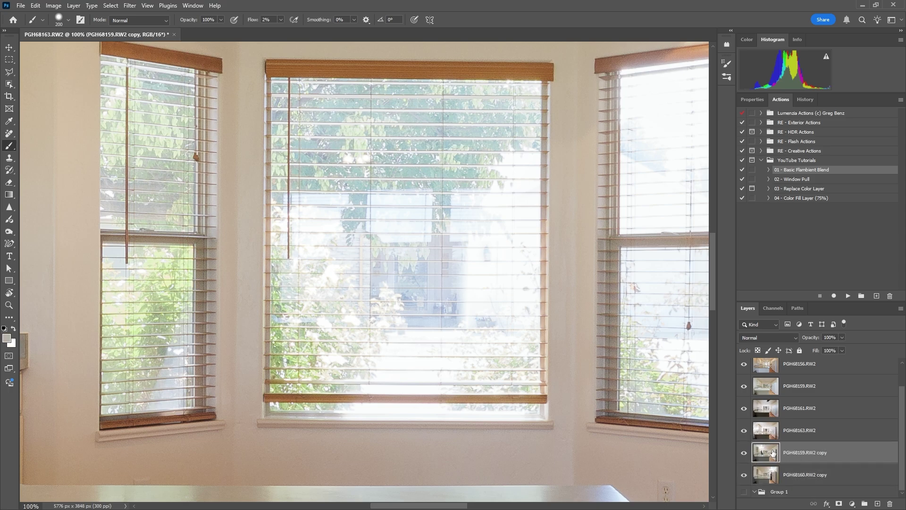
- Select all layers from PGH68156.RW2 down to PGH68160.RW2 copy and auto-align them with the Auto projection
{"action": "scroll", "coordinate": [776, 401], "scroll_direction": "up", "scroll_amount": 1}
{"action": "left_click", "coordinate": [767, 392]}
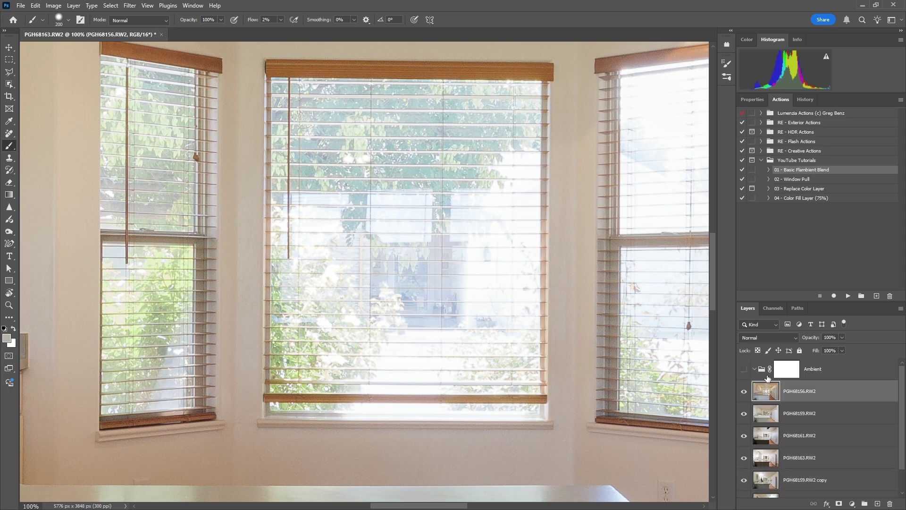
{"action": "scroll", "coordinate": [774, 398], "scroll_direction": "down", "scroll_amount": 1}
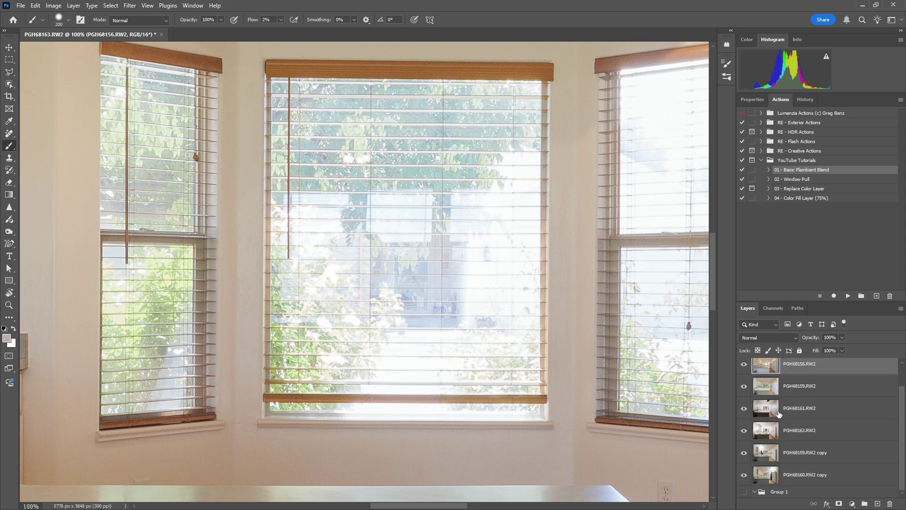
{"action": "left_click", "coordinate": [796, 476], "text": "shift"}
{"action": "scroll", "coordinate": [812, 425], "scroll_direction": "up", "scroll_amount": 1}
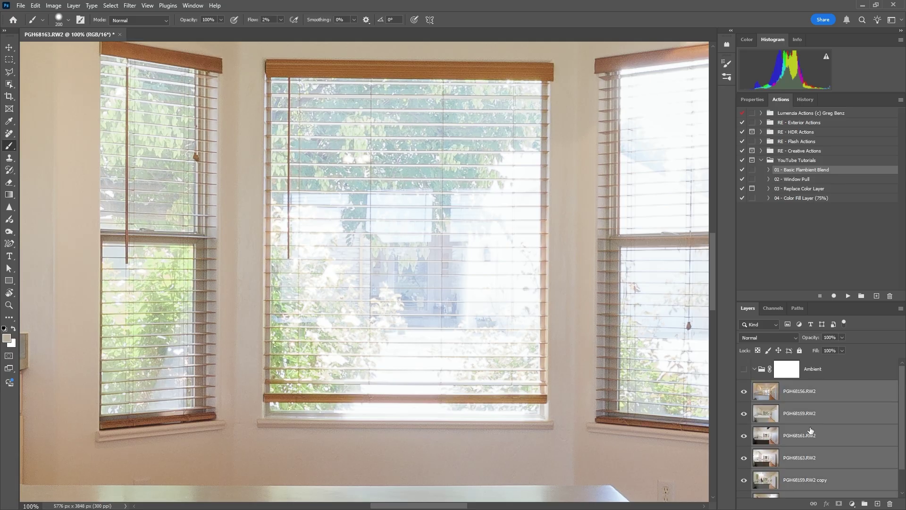
{"action": "left_click", "coordinate": [50, 5]}
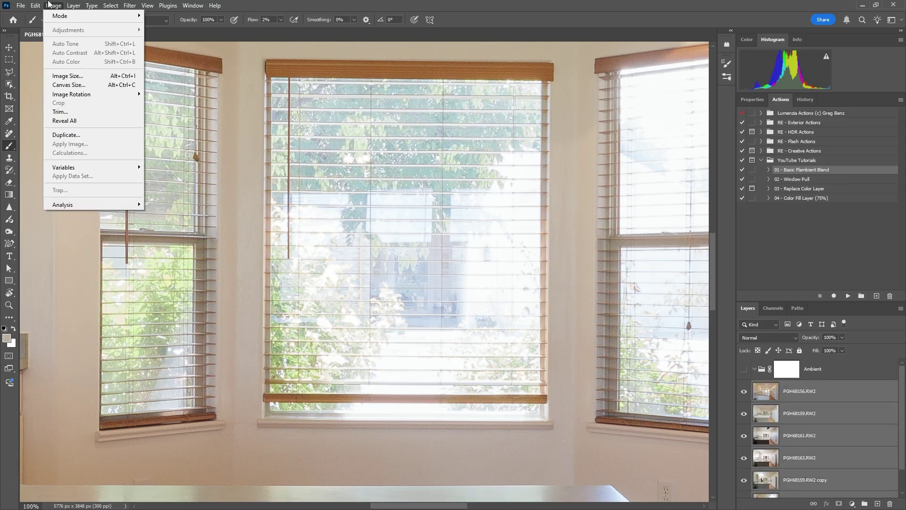
{"action": "mouse_move", "coordinate": [36, 6]}
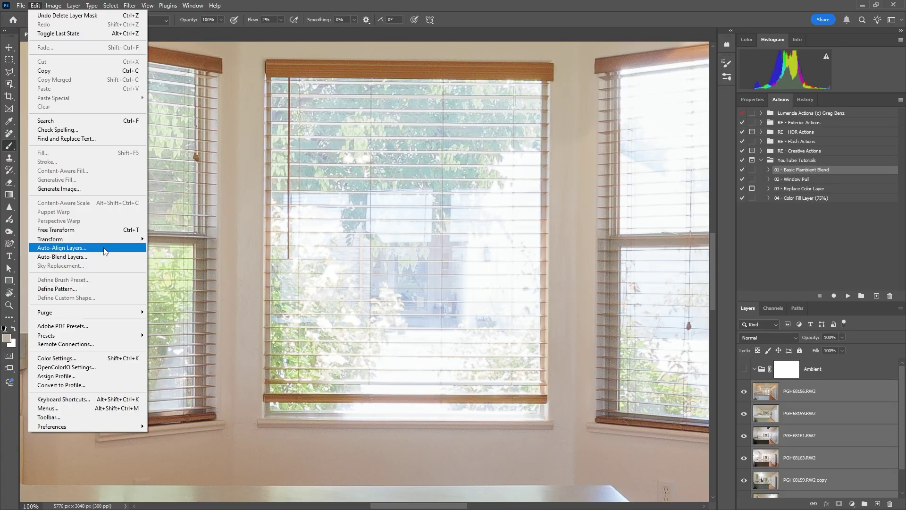
{"action": "left_click", "coordinate": [118, 247]}
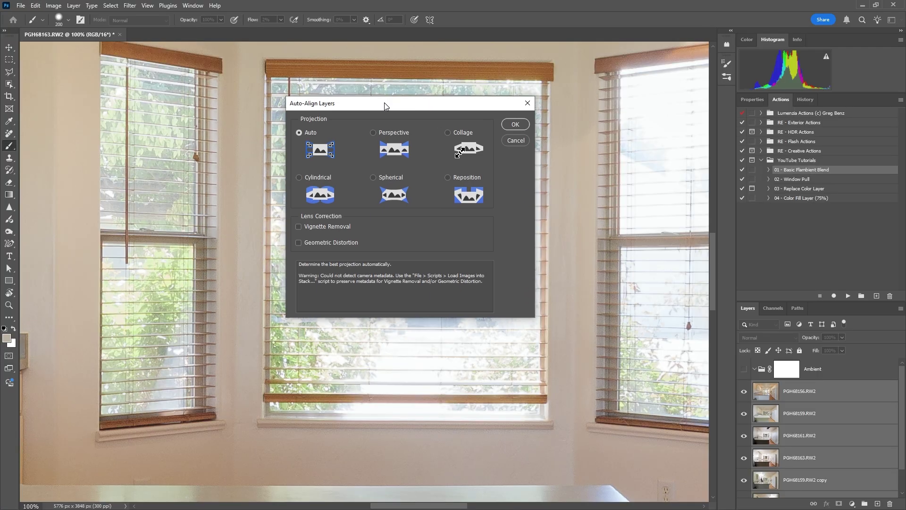
{"action": "left_click", "coordinate": [515, 124]}
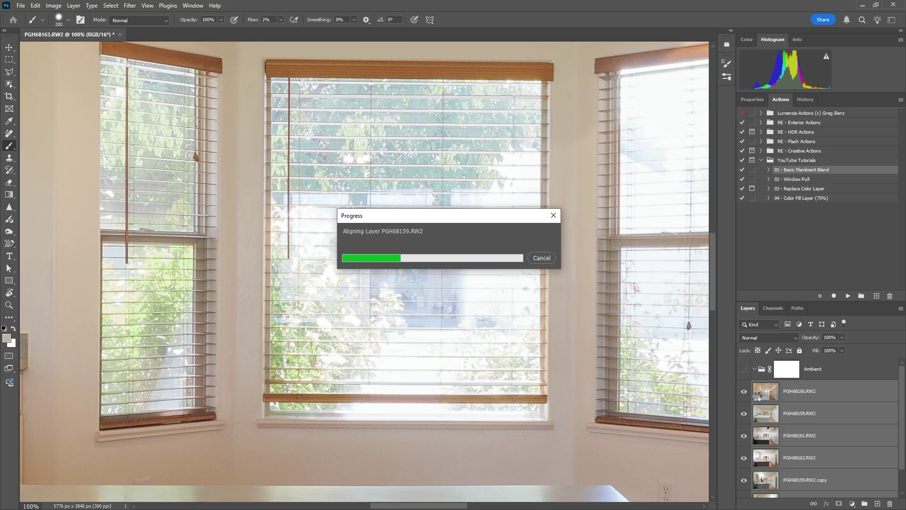
- Check the alignment of the photo layers at the bay windows by hiding and showing PGH68156.RW2, PGH68159.RW2, PGH68161.RW2 and PGH68163.RW2
{"action": "left_click", "coordinate": [746, 394]}
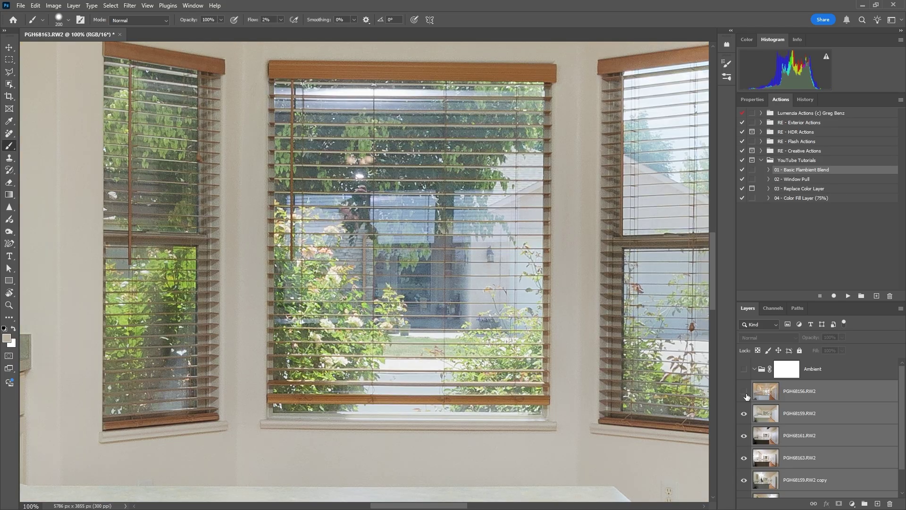
{"action": "left_click", "coordinate": [744, 391]}
{"action": "left_click", "coordinate": [744, 392]}
{"action": "left_click", "coordinate": [744, 392]}
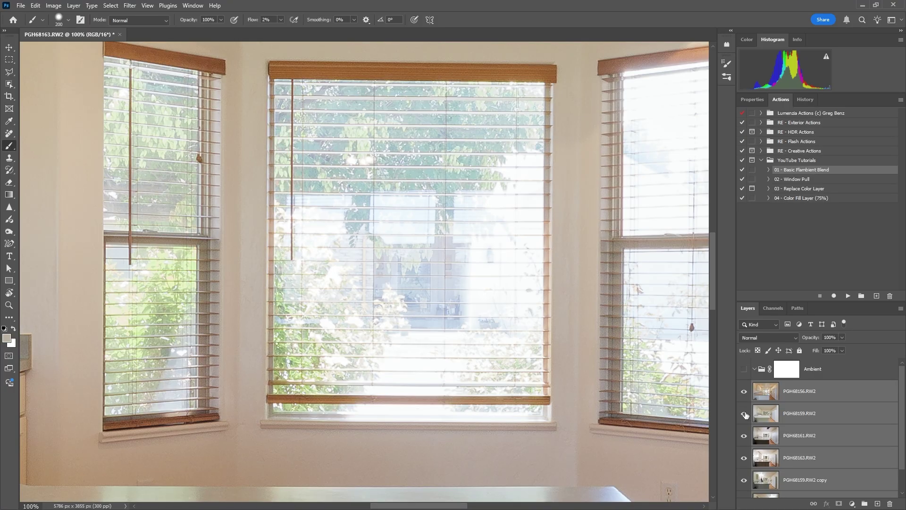
{"action": "left_click", "coordinate": [744, 413]}
{"action": "left_click", "coordinate": [745, 418]}
{"action": "left_click", "coordinate": [745, 418]}
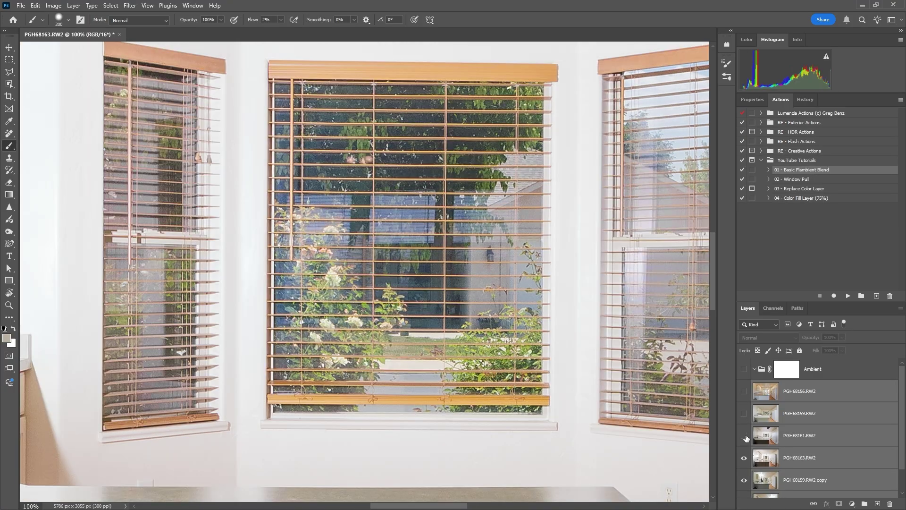
{"action": "left_click", "coordinate": [744, 435]}
{"action": "left_click", "coordinate": [744, 435]}
{"action": "left_click", "coordinate": [744, 435]}
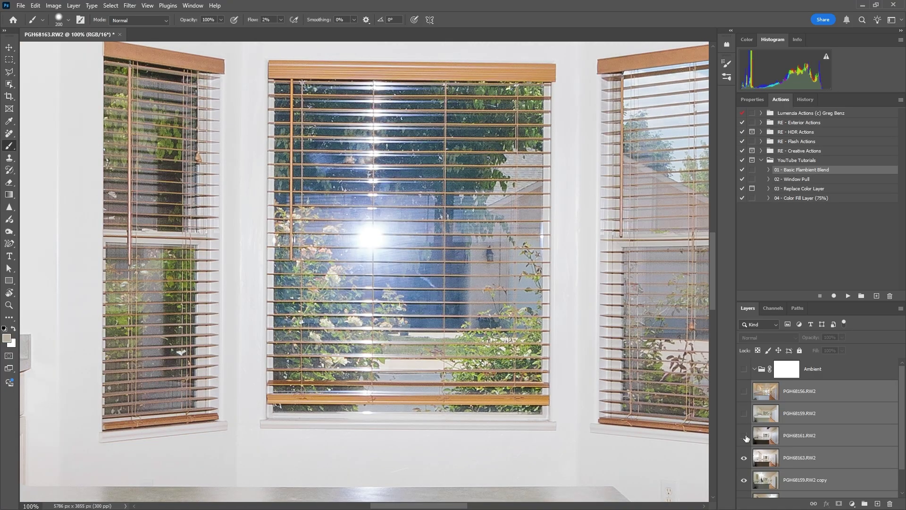
{"action": "left_click", "coordinate": [744, 435]}
{"action": "left_click", "coordinate": [746, 437]}
{"action": "left_click", "coordinate": [746, 437]}
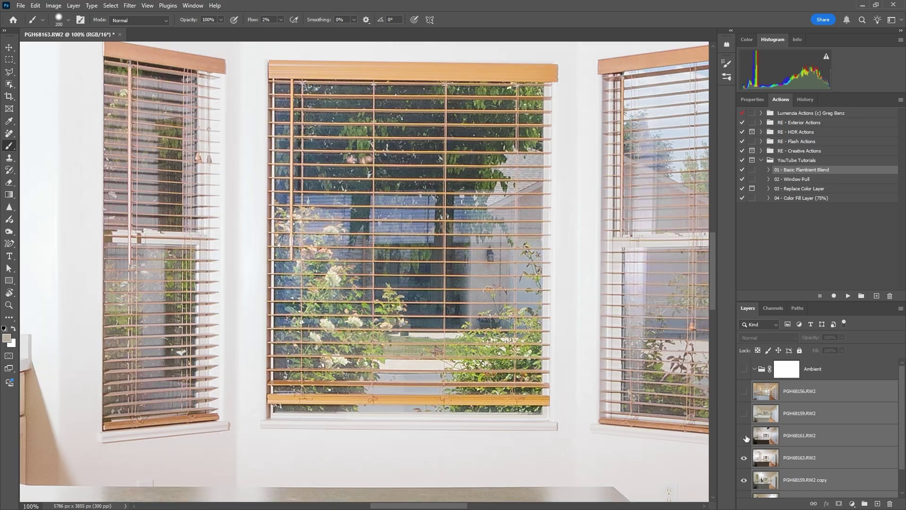
{"action": "left_click", "coordinate": [745, 435]}
{"action": "left_click", "coordinate": [745, 435]}
{"action": "left_click", "coordinate": [744, 435]}
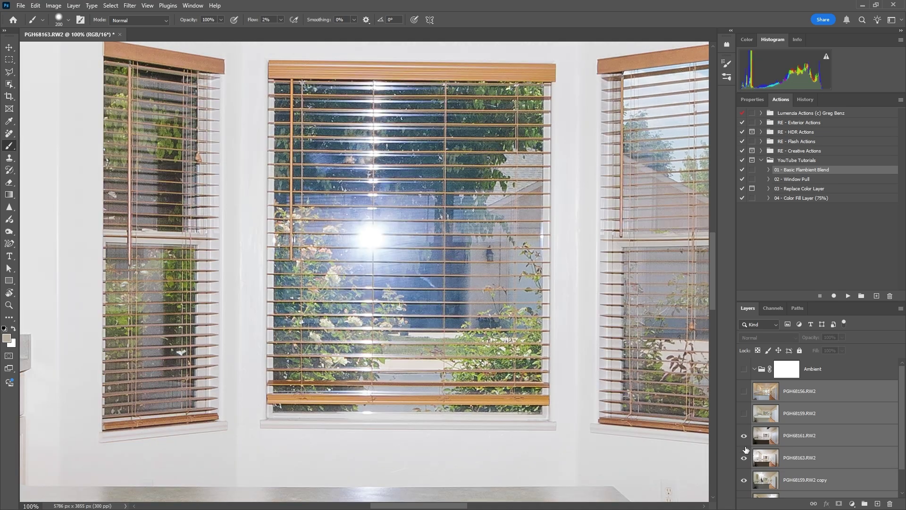
{"action": "left_click", "coordinate": [744, 436]}
{"action": "left_click", "coordinate": [744, 460]}
{"action": "left_click", "coordinate": [745, 461]}
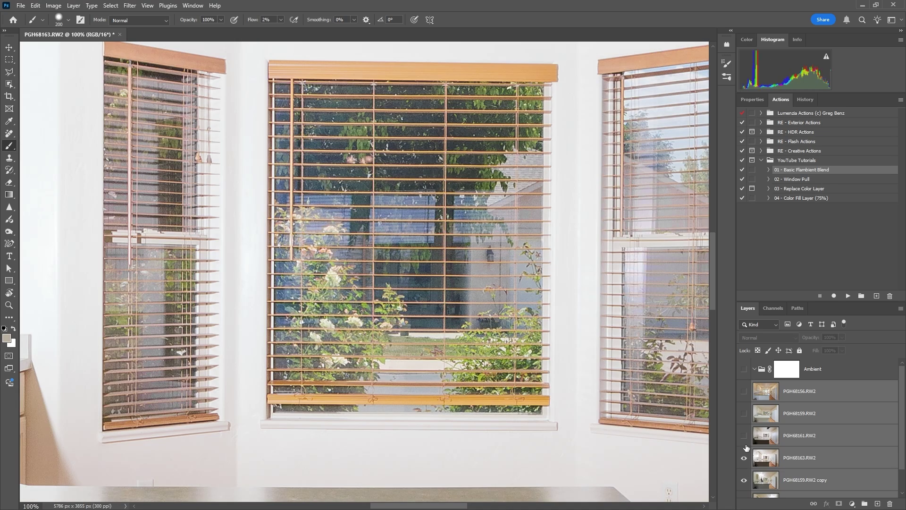
{"action": "left_click", "coordinate": [744, 435]}
{"action": "left_click", "coordinate": [744, 413]}
{"action": "left_click", "coordinate": [744, 391]}
- Select only the PGH68156.RW2 layer and crop the uneven edges by reducing the canvas size to 99 percent in width and height
{"action": "key", "text": "ctrl+minus"}
{"action": "key", "text": "ctrl+minus"}
{"action": "key", "text": "ctrl+minus"}
{"action": "key", "text": "ctrl+minus"}
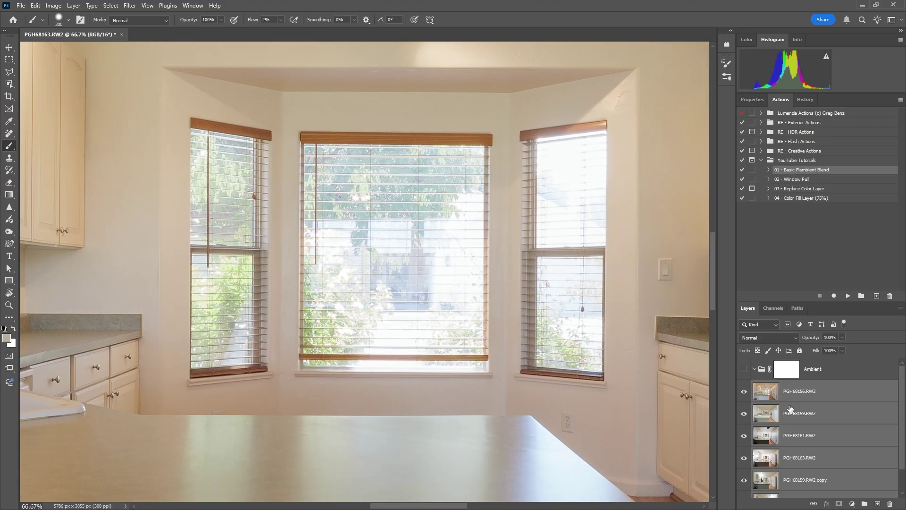
{"action": "key", "text": "ctrl+minus"}
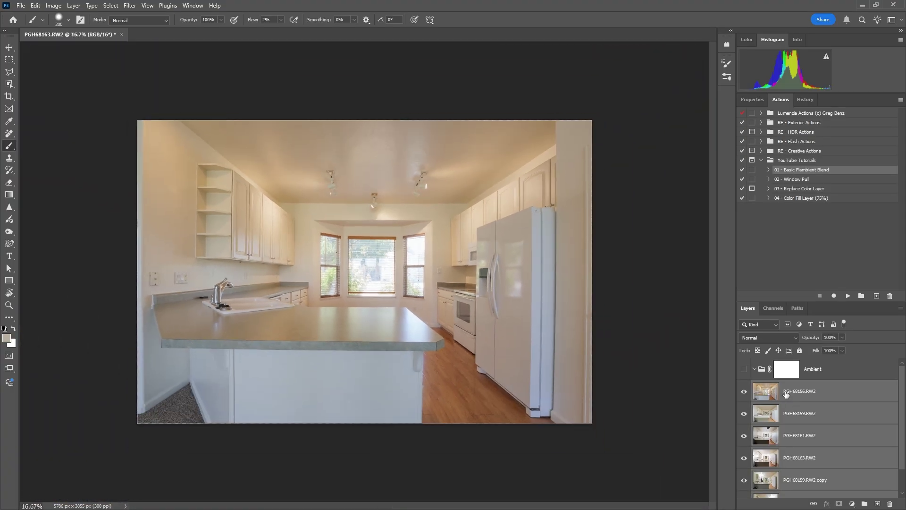
{"action": "left_click", "coordinate": [801, 396]}
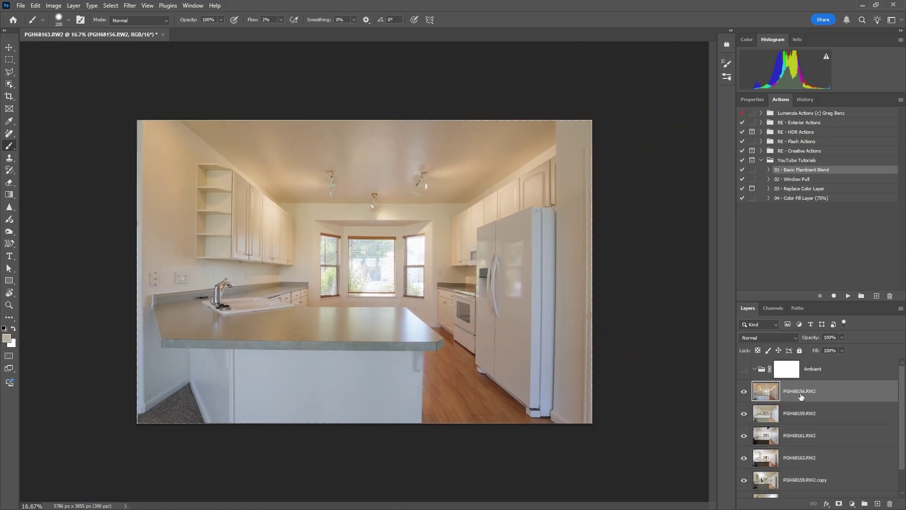
{"action": "left_click", "coordinate": [759, 151]}
{"action": "left_click", "coordinate": [53, 5]}
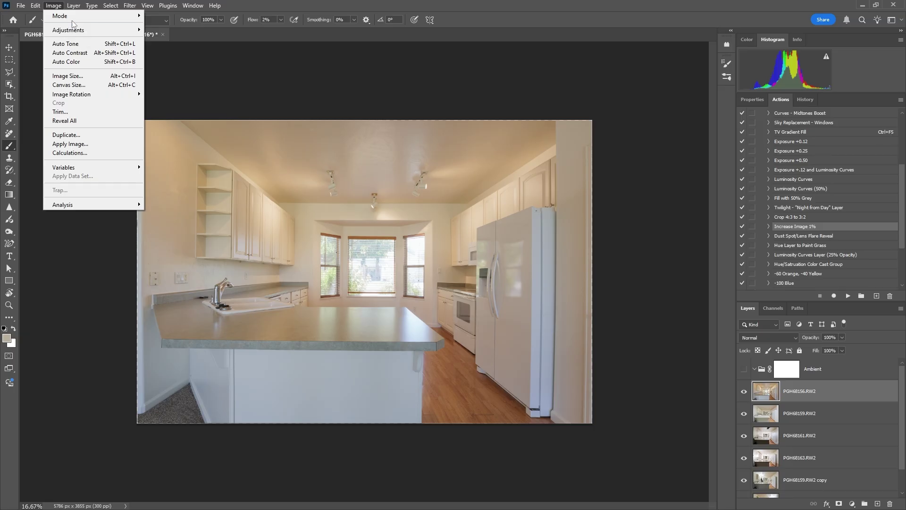
{"action": "mouse_move", "coordinate": [66, 32]}
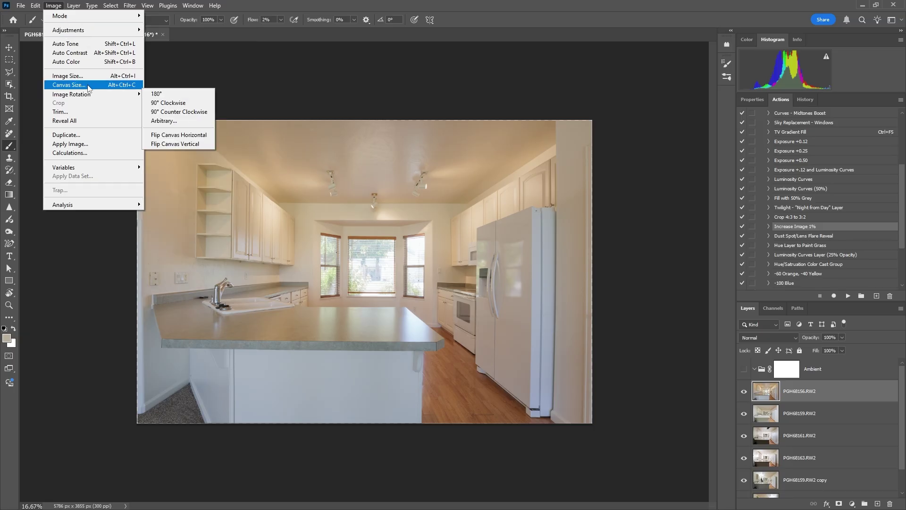
{"action": "left_click", "coordinate": [170, 137]}
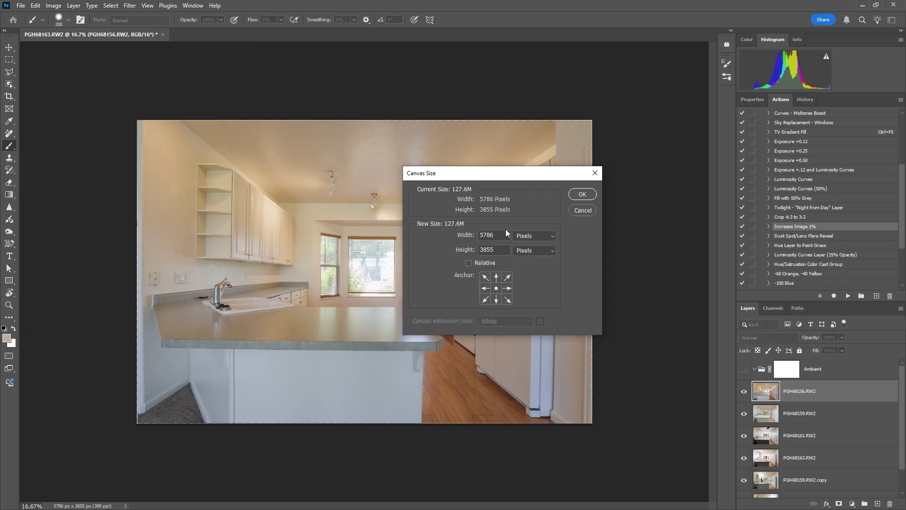
{"action": "left_click", "coordinate": [523, 235]}
{"action": "left_click", "coordinate": [521, 244]}
{"action": "type", "text": "99"}
{"action": "key", "text": "Tab"}
{"action": "left_click", "coordinate": [583, 194]}
{"action": "left_click", "coordinate": [425, 196]}
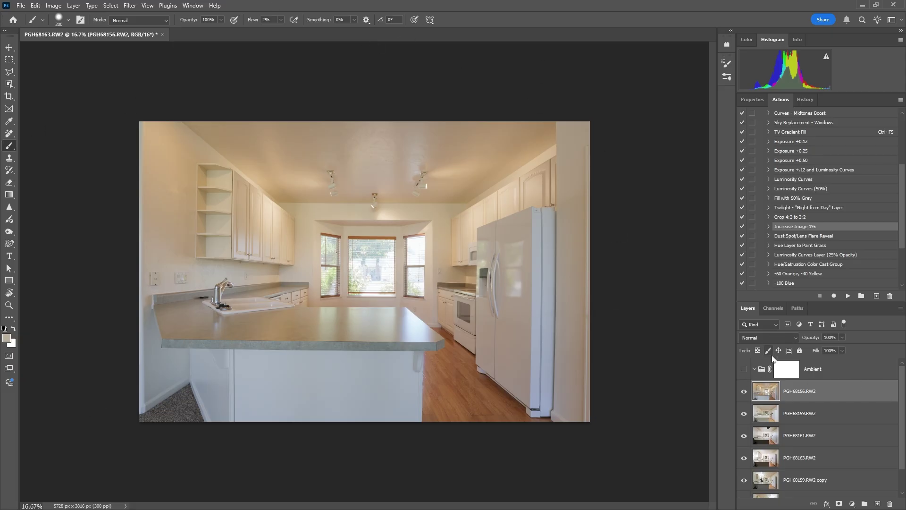
- Set the blend mode of the PGH68156.RW2 layer to Luminosity
{"action": "left_click", "coordinate": [771, 337]}
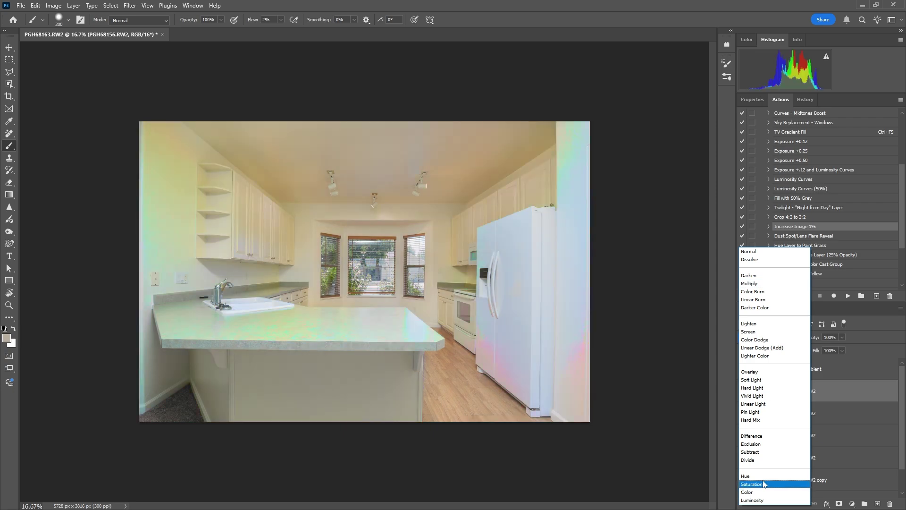
{"action": "left_click", "coordinate": [759, 500]}
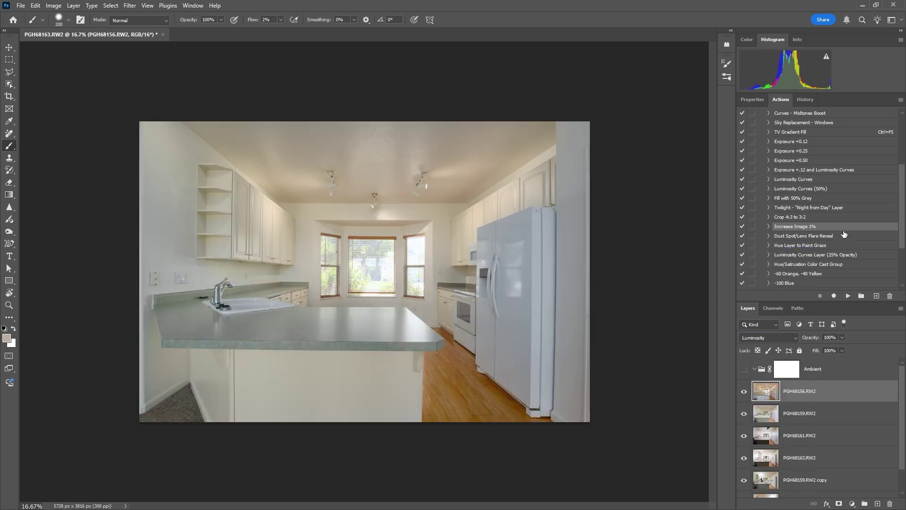
{"action": "scroll", "coordinate": [821, 199], "scroll_direction": "up", "scroll_amount": 4}
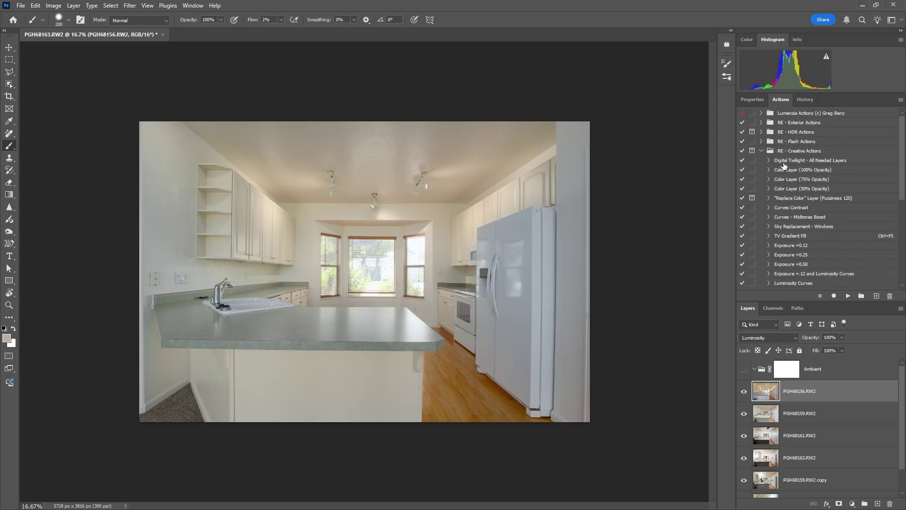
{"action": "left_click", "coordinate": [760, 142]}
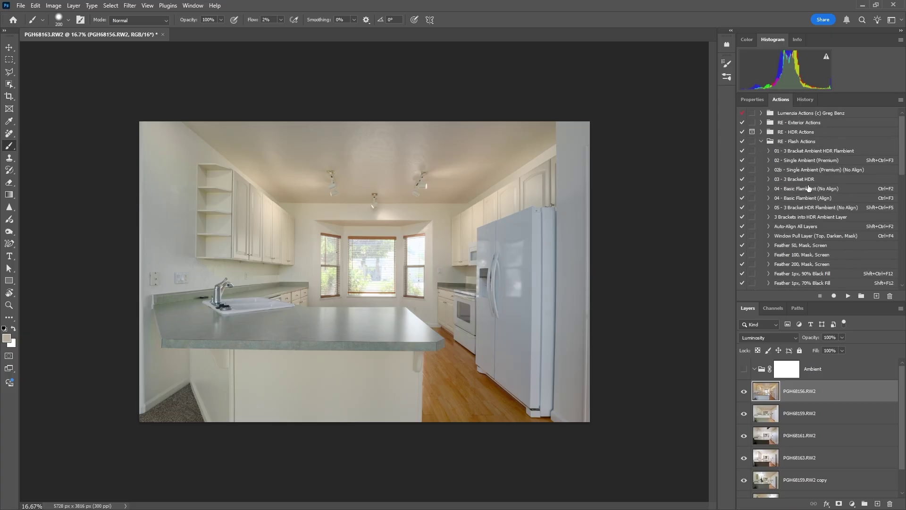
{"action": "left_click", "coordinate": [805, 199]}
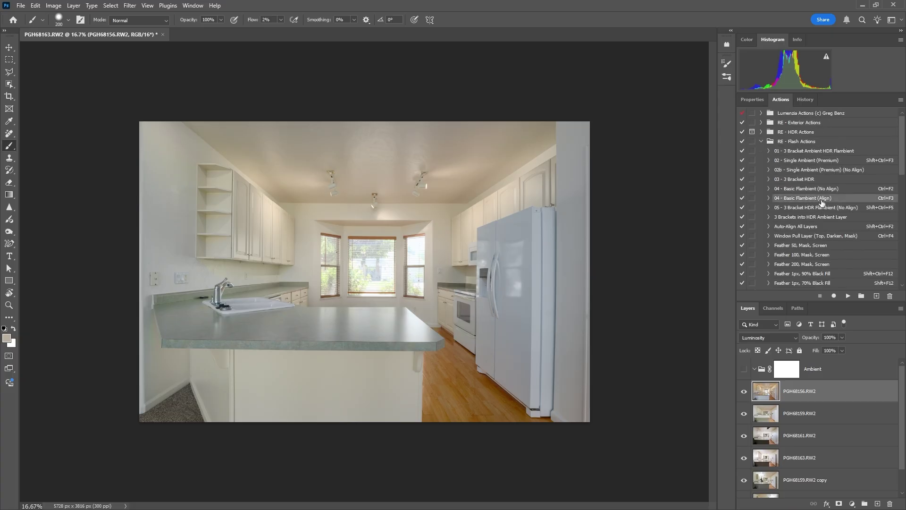
{"action": "scroll", "coordinate": [813, 215], "scroll_direction": "down", "scroll_amount": 5}
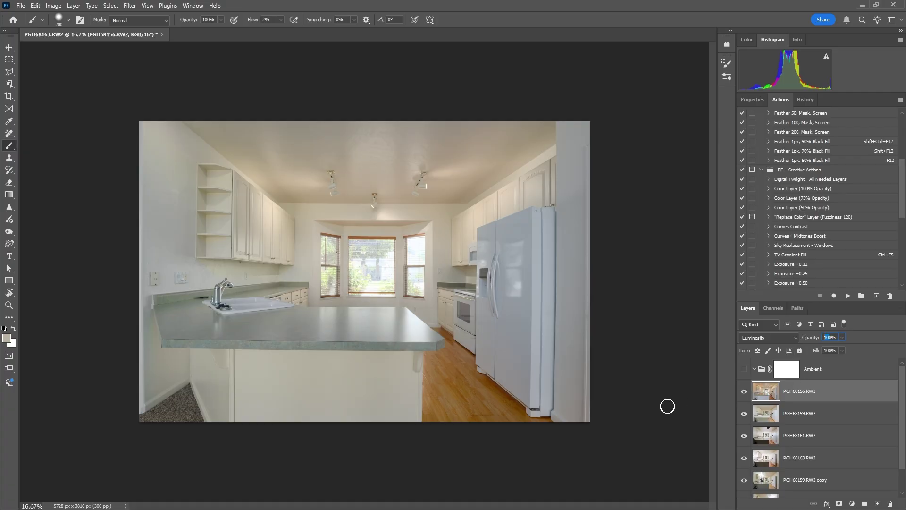
- Set the PGH68156.RW2 layer's opacity to 50% and move it into the Ambient group
{"action": "type", "text": "50"}
{"action": "key", "text": "Return"}
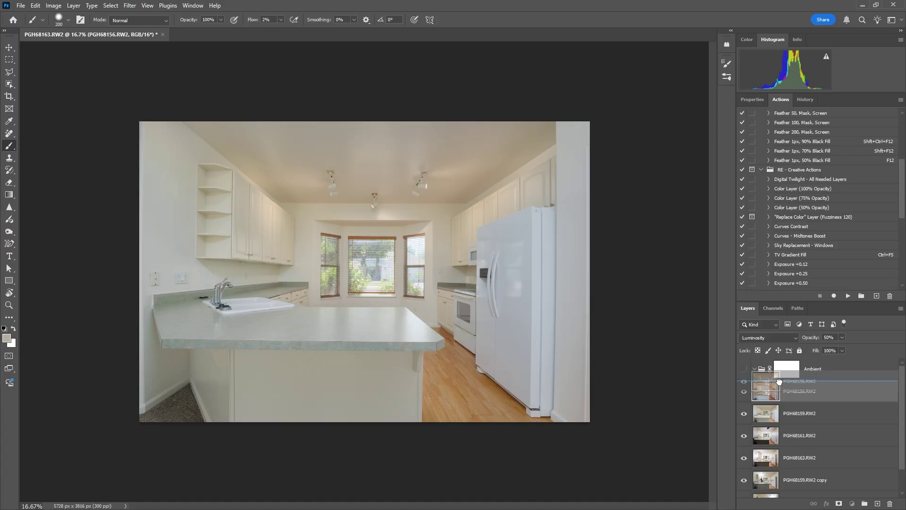
{"action": "left_click_drag", "start_coordinate": [785, 390], "coordinate": [782, 375]}
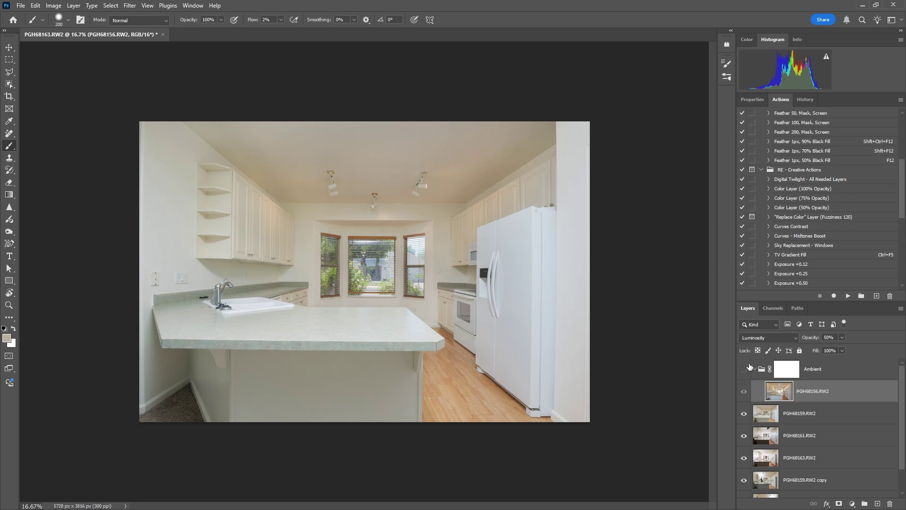
- Show the Ambient group and compare the bay windows at 100% with the group hidden and shown
{"action": "key", "text": "ctrl+plus"}
{"action": "key", "text": "ctrl+plus"}
{"action": "key", "text": "ctrl+plus"}
{"action": "key", "text": "ctrl+plus"}
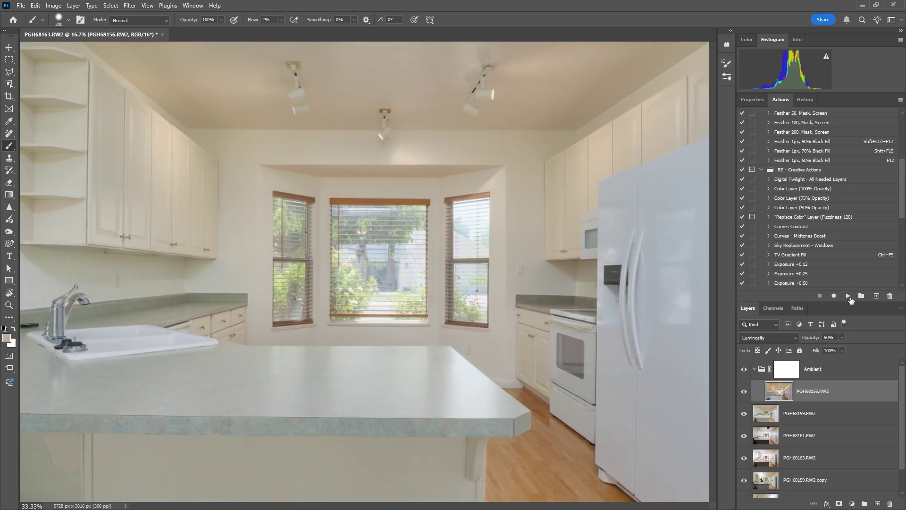
{"action": "key", "text": "ctrl+plus"}
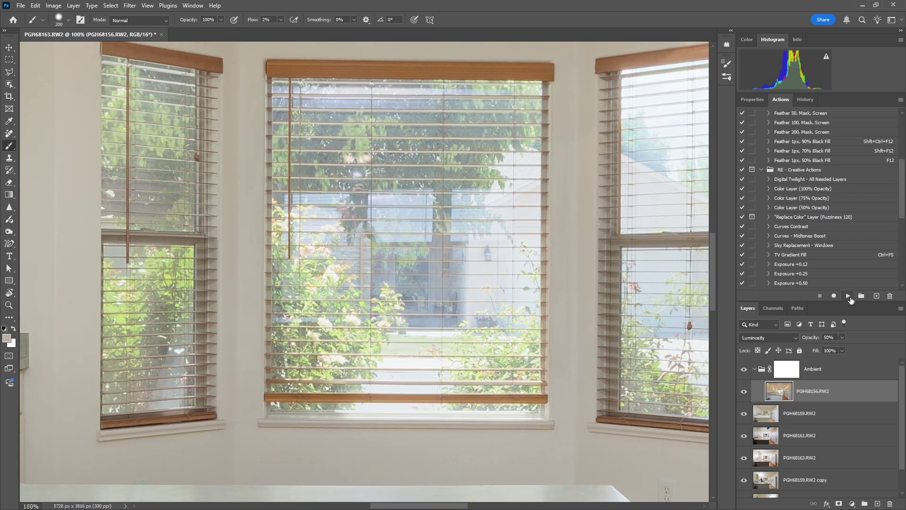
{"action": "left_click", "coordinate": [744, 369]}
{"action": "left_click", "coordinate": [744, 369]}
{"action": "key", "text": "ctrl+minus"}
{"action": "key", "text": "ctrl+minus"}
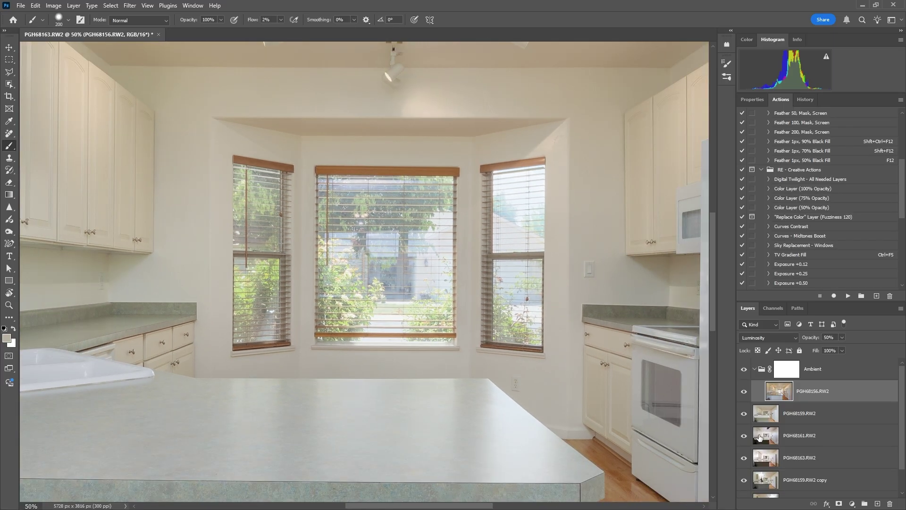
- Hide the PGH68159.RW2 copy and PGH68160.RW2 copy layers
{"action": "scroll", "coordinate": [766, 435], "scroll_direction": "down", "scroll_amount": 1}
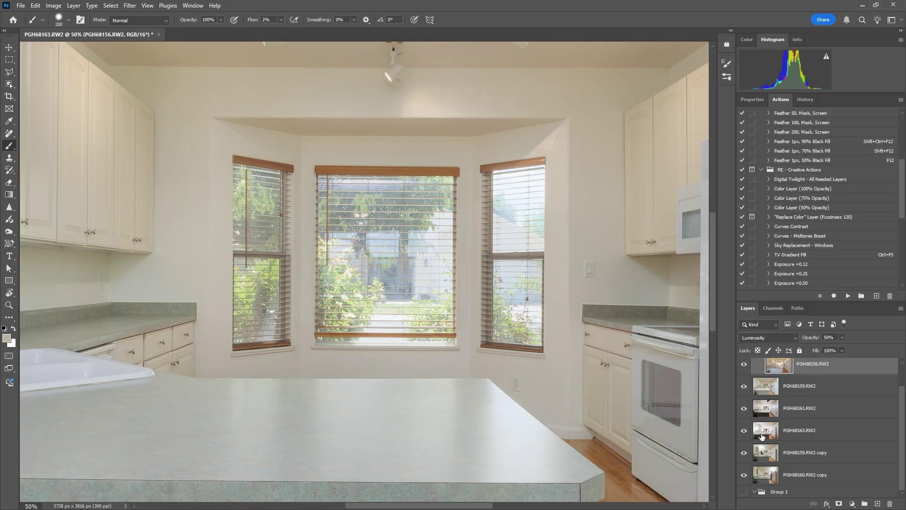
{"action": "left_click", "coordinate": [744, 452]}
{"action": "left_click", "coordinate": [744, 475]}
{"action": "scroll", "coordinate": [748, 476], "scroll_direction": "up", "scroll_amount": 1}
- Check the PGH68161.RW2 layer on its own and turn it into a masked Darken layer on top with the Window Pull Layer action
{"action": "left_click", "coordinate": [766, 436]}
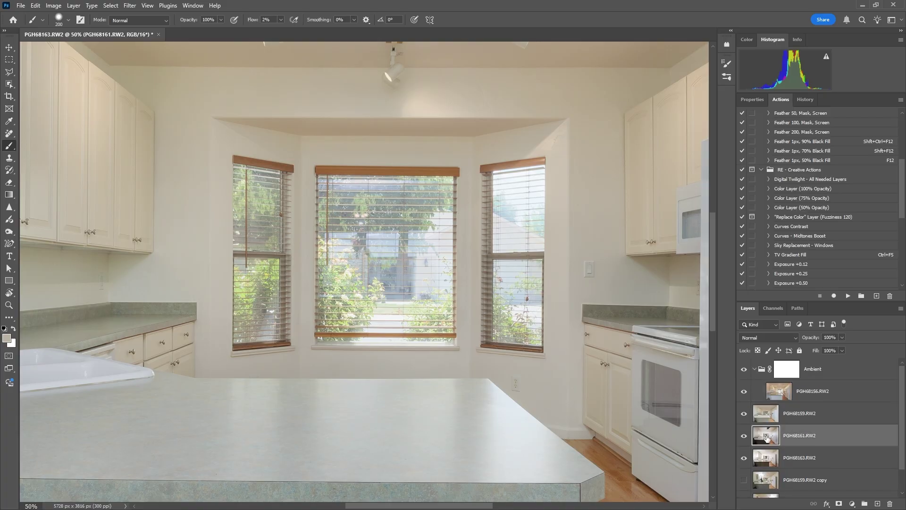
{"action": "left_click", "coordinate": [744, 436], "text": "alt"}
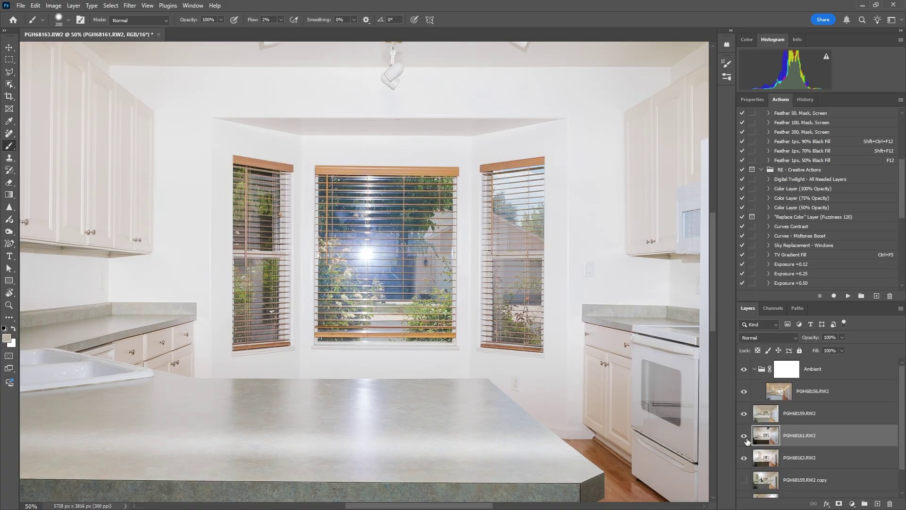
{"action": "left_click", "coordinate": [744, 436], "text": "alt"}
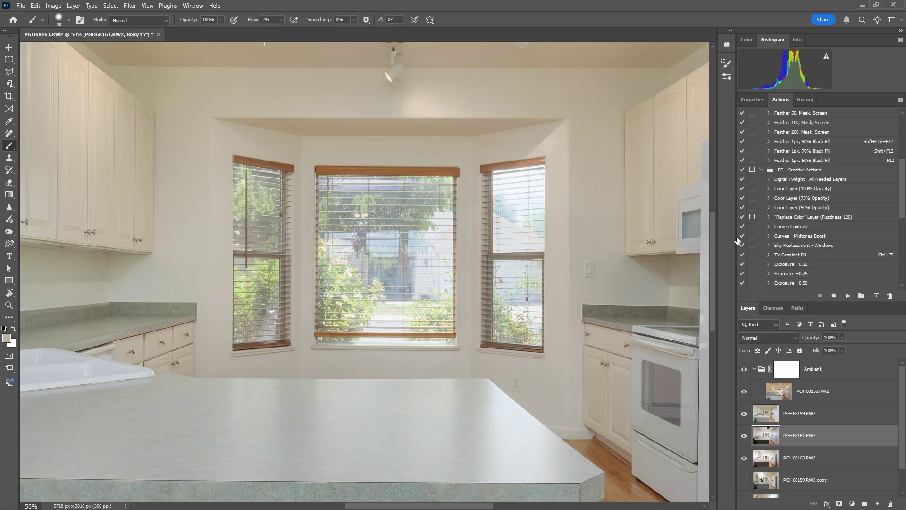
{"action": "key", "text": "ctrl+F4"}
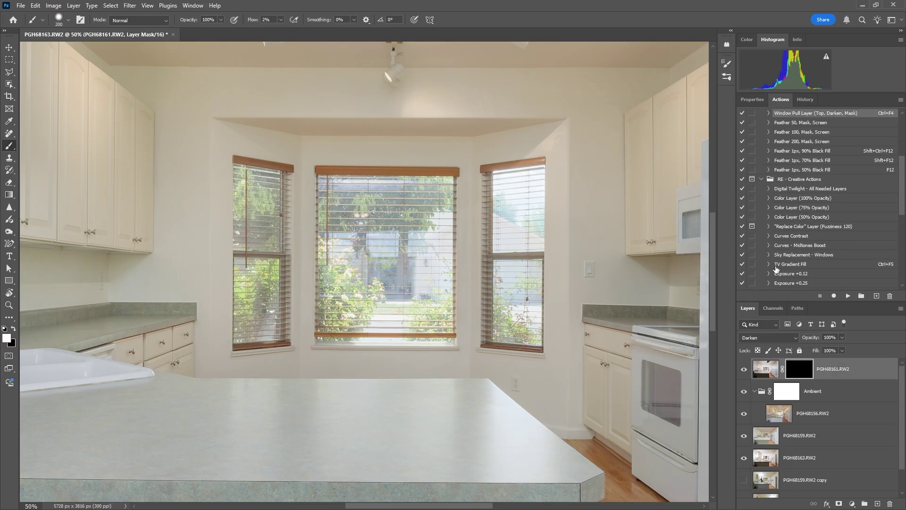
{"action": "scroll", "coordinate": [823, 160], "scroll_direction": "up", "scroll_amount": 2}
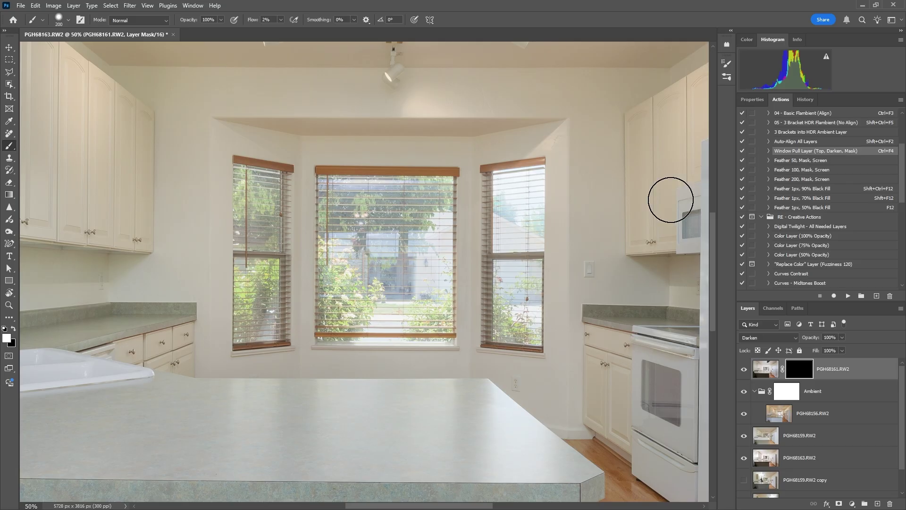
- Outline both narrow side windows of the bay as one combined selection with the Polygonal Lasso tool
{"action": "key", "text": "ctrl+plus"}
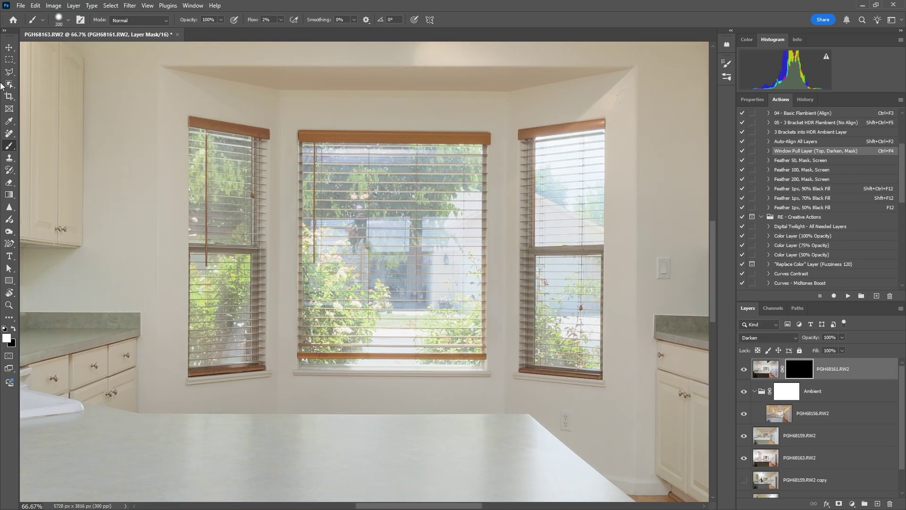
{"action": "left_click", "coordinate": [15, 69]}
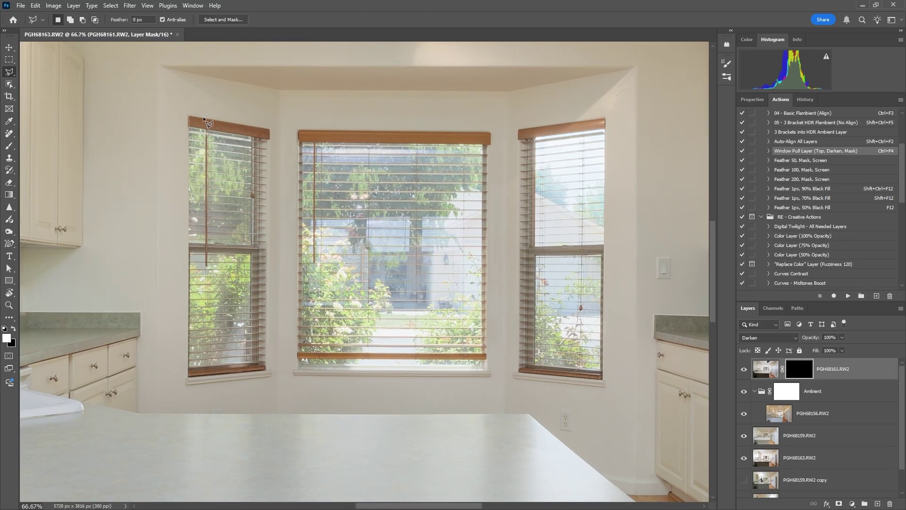
{"action": "left_click", "coordinate": [270, 132]}
{"action": "left_click", "coordinate": [265, 374]}
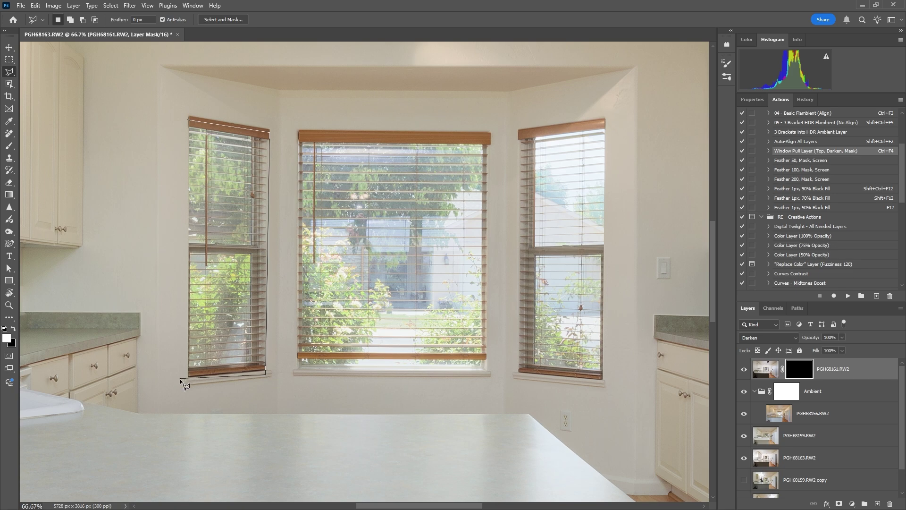
{"action": "double_click", "coordinate": [186, 379]}
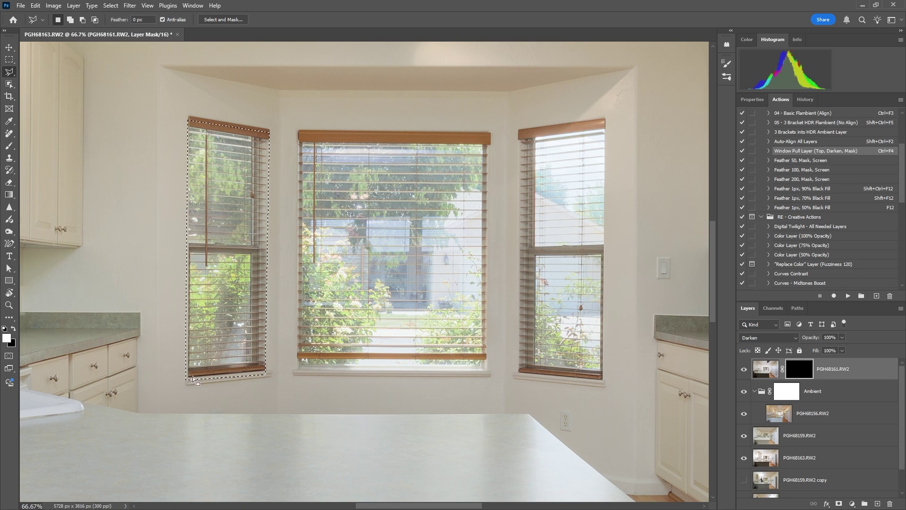
{"action": "left_click", "coordinate": [517, 132]}
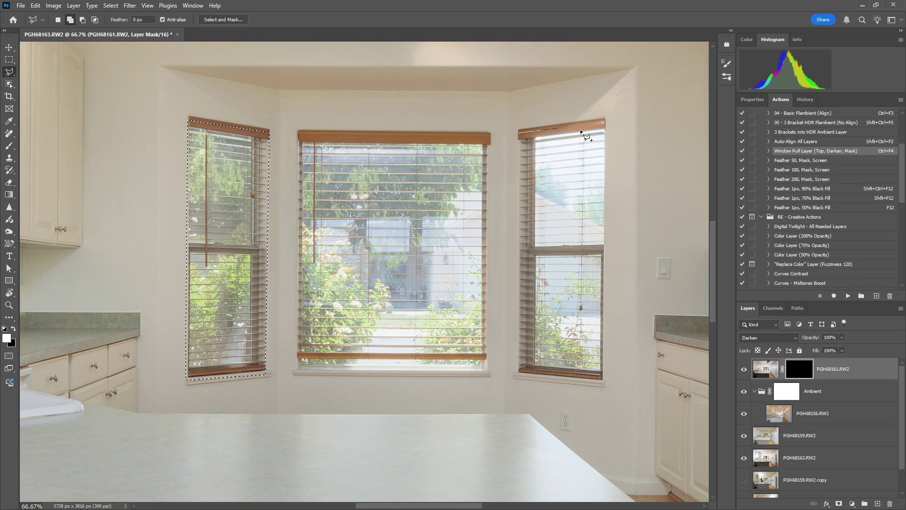
{"action": "left_click", "coordinate": [608, 121]}
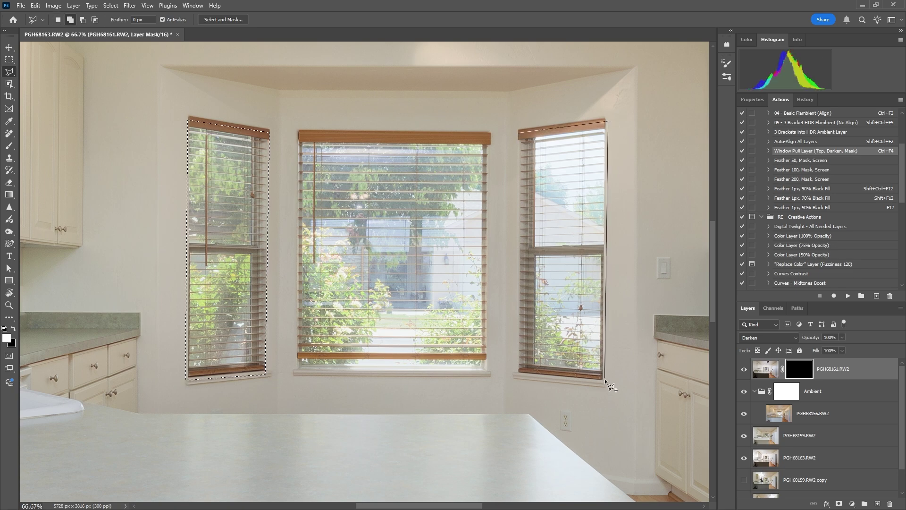
{"action": "double_click", "coordinate": [515, 376]}
- Fill the selected side windows with white on the PGH68161.RW2 mask and deselect
{"action": "key", "text": "x"}
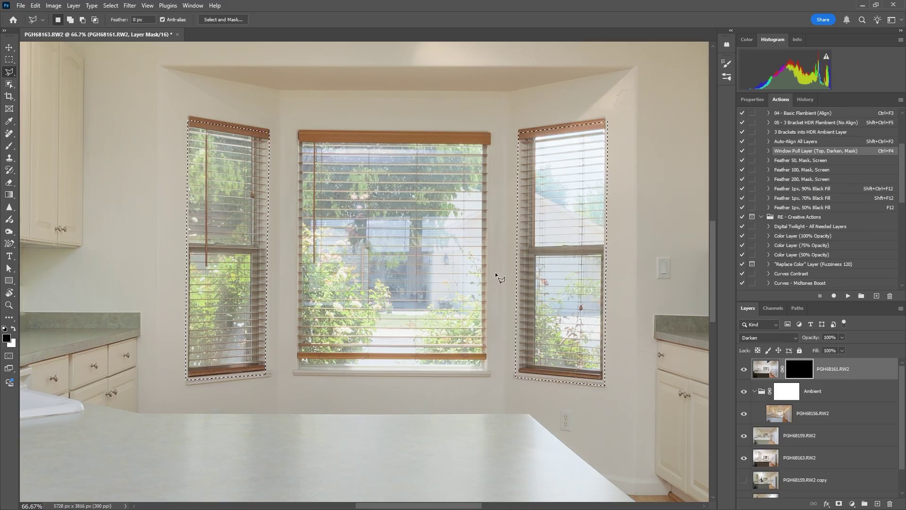
{"action": "key", "text": "ctrl+BackSpace"}
{"action": "key", "text": "ctrl+d"}
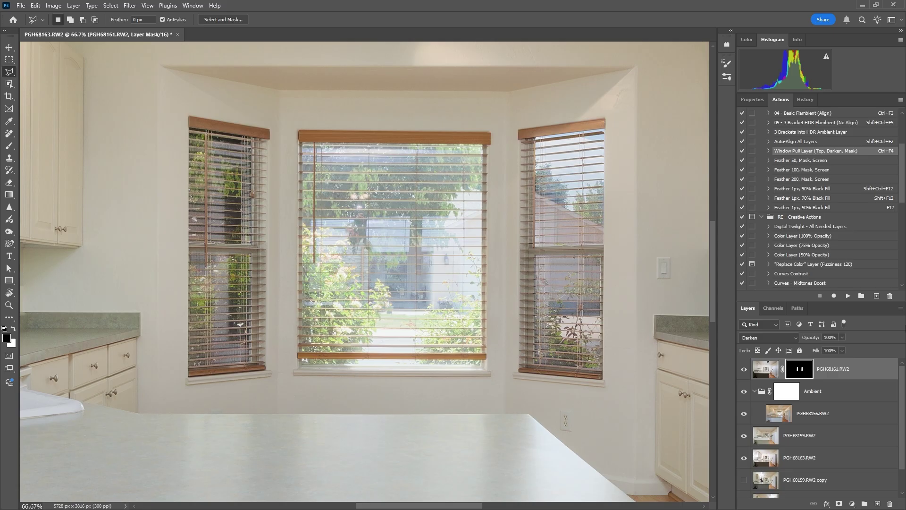
- Run the Window Pull Layer action on the PGH68163.RW2 layer
{"action": "scroll", "coordinate": [824, 422], "scroll_direction": "down", "scroll_amount": 1}
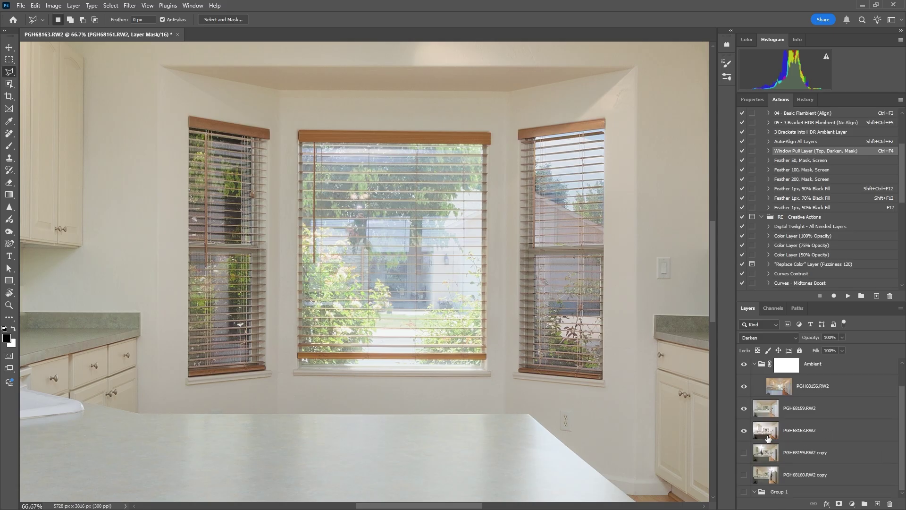
{"action": "left_click", "coordinate": [768, 438]}
{"action": "scroll", "coordinate": [857, 455], "scroll_direction": "up", "scroll_amount": 1}
{"action": "key", "text": "ctrl+F4"}
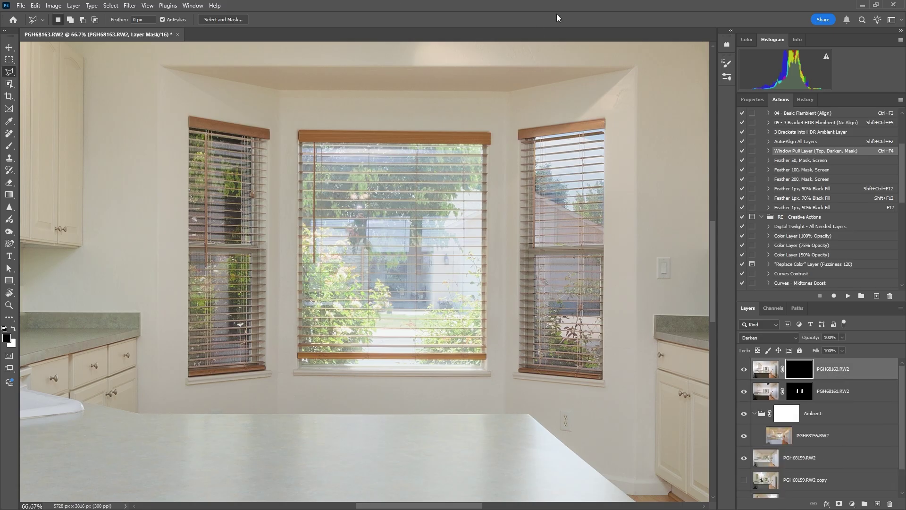
{"action": "left_click", "coordinate": [300, 133]}
{"action": "left_click", "coordinate": [489, 373]}
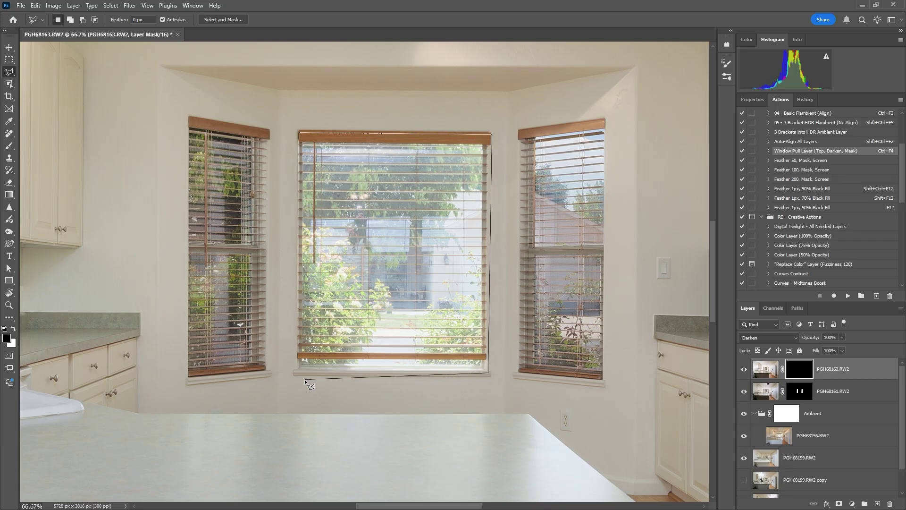
{"action": "double_click", "coordinate": [290, 370]}
{"action": "key", "text": "x"}
{"action": "key", "text": "alt+BackSpace"}
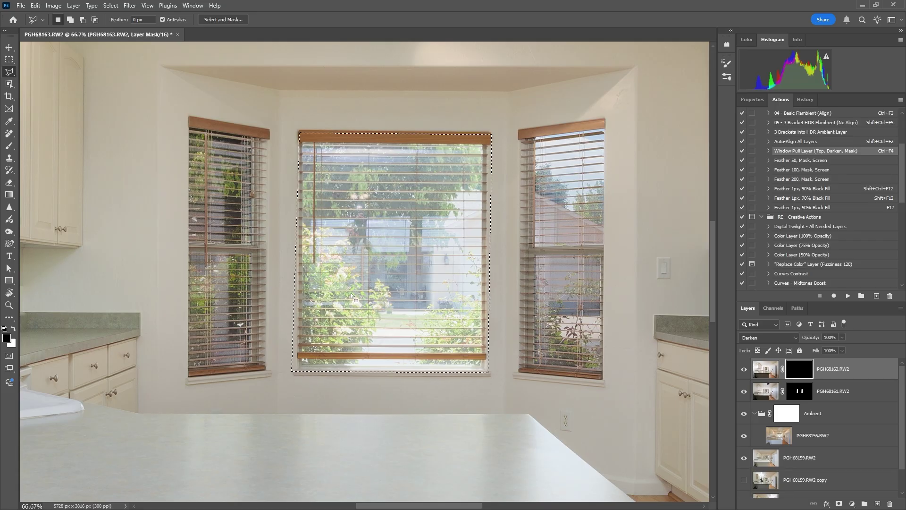
{"action": "key", "text": "backslash"}
{"action": "key", "text": "ctrl+z"}
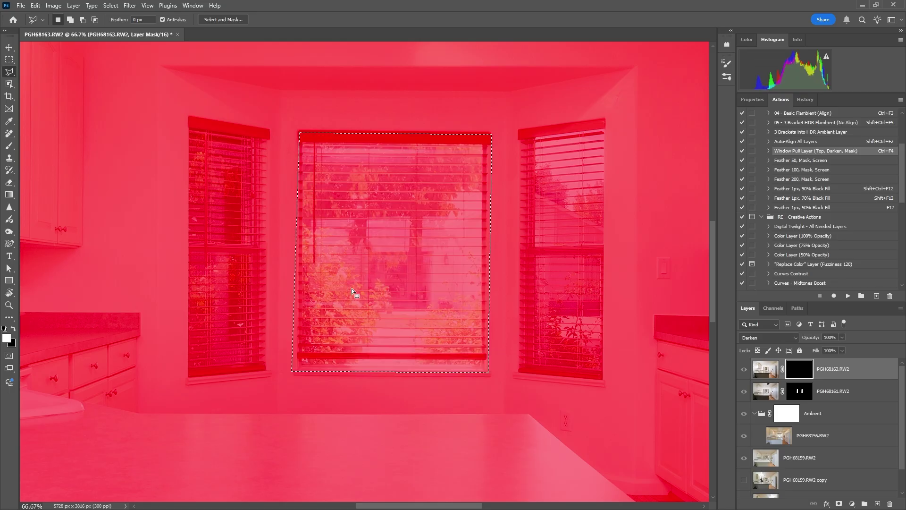
{"action": "key", "text": "ctrl+d"}
{"action": "key", "text": "ctrl+z"}
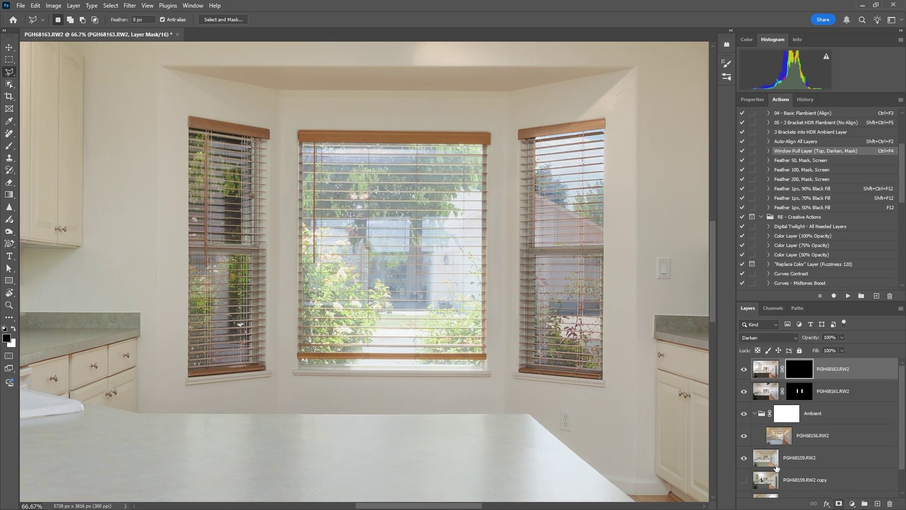
- Outline the large central window with the Polygonal Lasso, fill it with white on the PGH68163.RW2 mask and deselect
{"action": "key", "text": "ctrl+F4"}
{"action": "left_click", "coordinate": [298, 126]}
{"action": "left_click", "coordinate": [488, 128]}
{"action": "left_click", "coordinate": [488, 378]}
{"action": "double_click", "coordinate": [290, 377]}
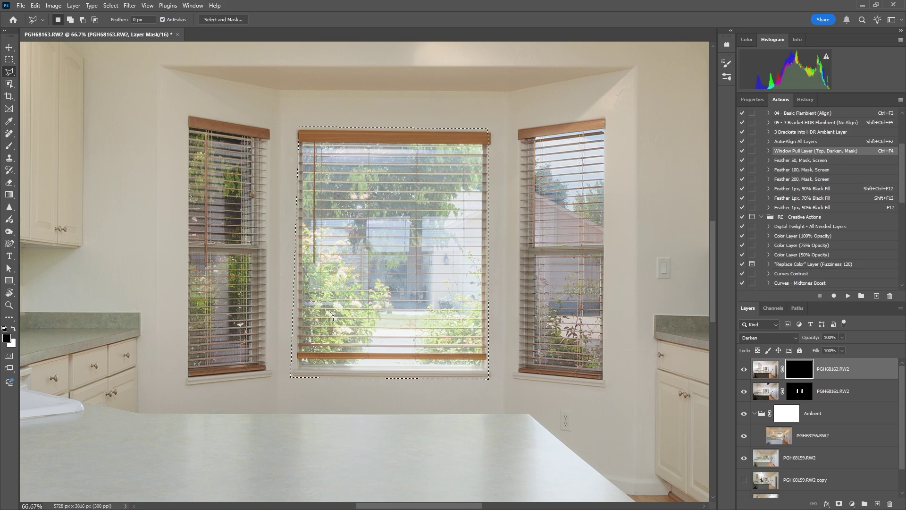
{"action": "key", "text": "Delete"}
{"action": "key", "text": "ctrl+d"}
- Group the PGH68163.RW2 and PGH68161.RW2 window pull layers together
{"action": "scroll", "coordinate": [330, 293], "scroll_direction": "down", "scroll_amount": 3}
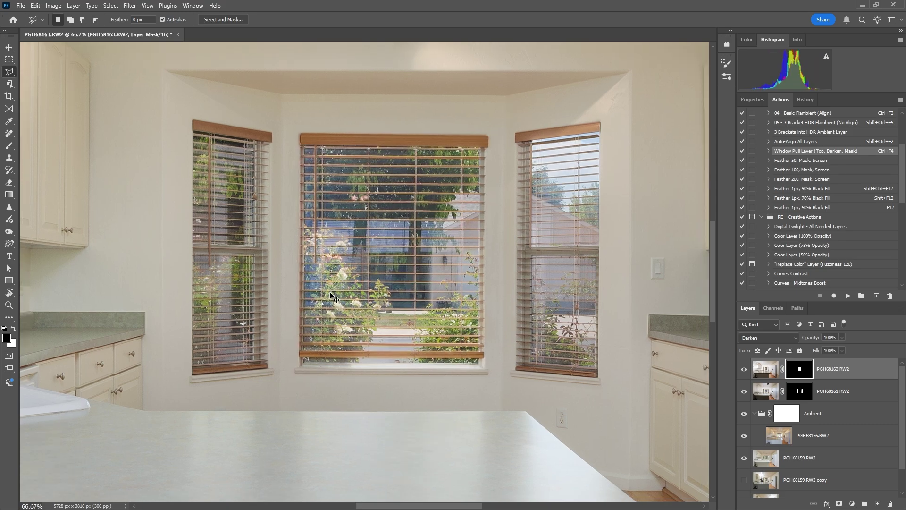
{"action": "scroll", "coordinate": [330, 295], "scroll_direction": "down", "scroll_amount": 1}
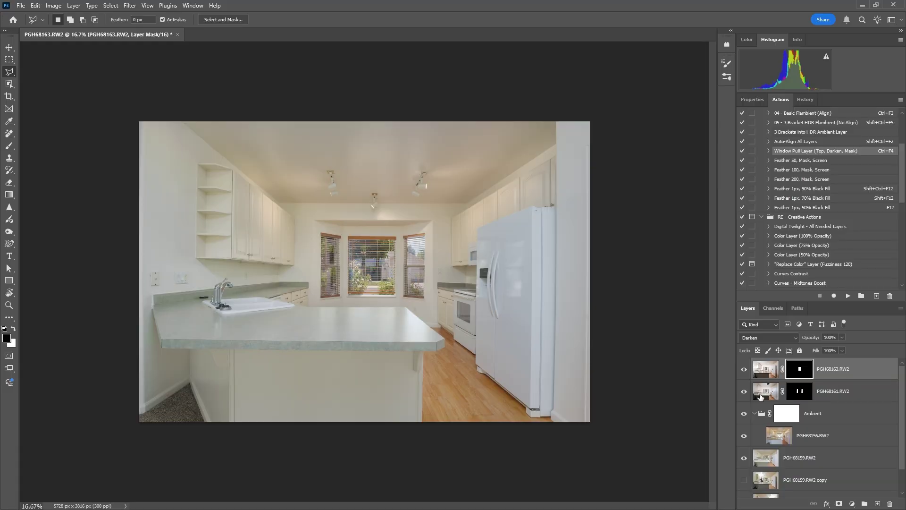
{"action": "left_click", "coordinate": [842, 395], "text": "shift"}
{"action": "key", "text": "ctrl+g"}
- Compare the kitchen image with the window pull group hidden and shown, leaving the group hidden
{"action": "left_click", "coordinate": [743, 366]}
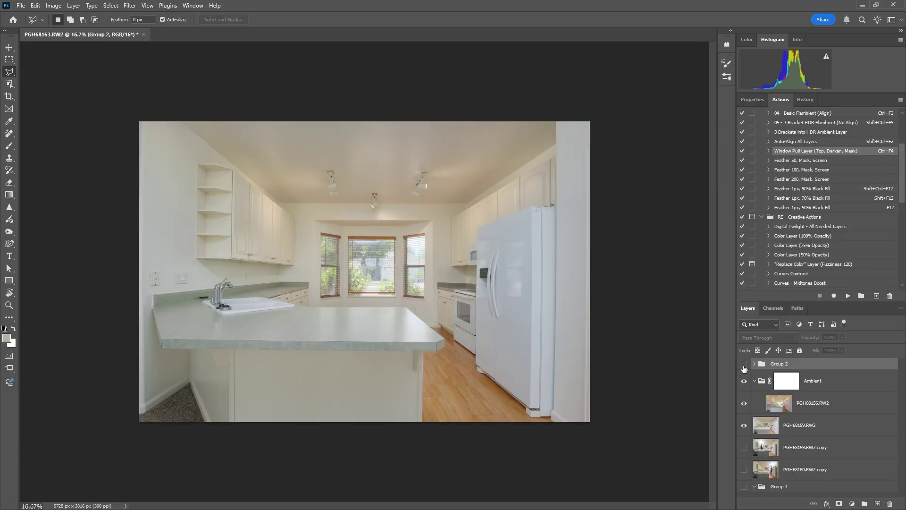
{"action": "left_click", "coordinate": [744, 366]}
{"action": "left_click", "coordinate": [743, 366]}
{"action": "left_click", "coordinate": [743, 366]}
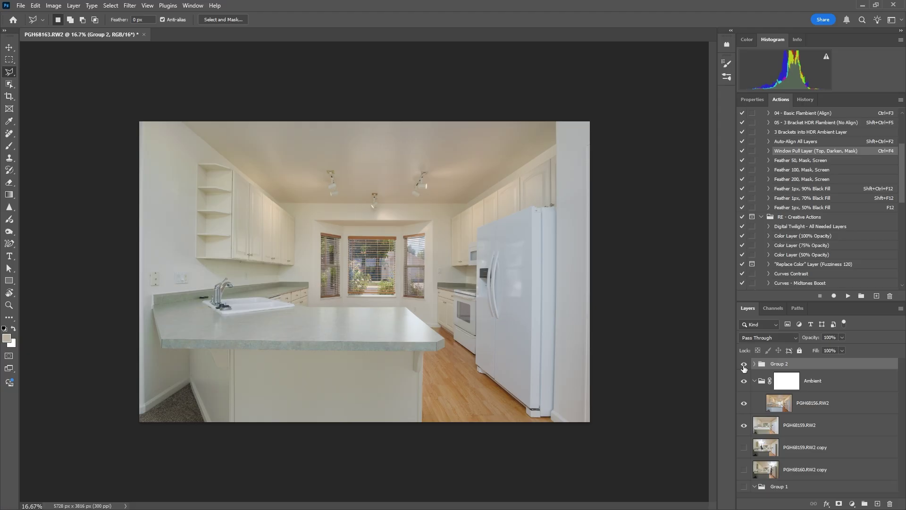
{"action": "left_click", "coordinate": [744, 366]}
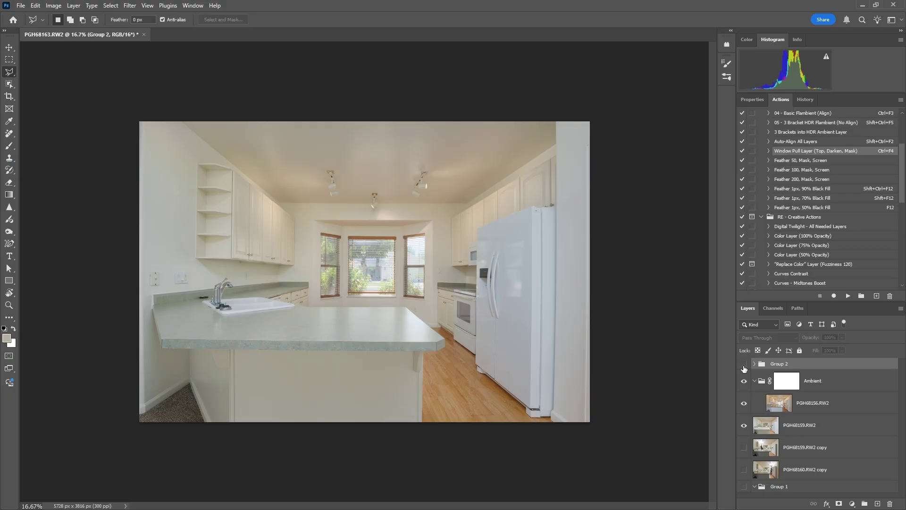
- Compare the bay windows up close with the Ambient group hidden and shown, leaving the group hidden
{"action": "left_click", "coordinate": [744, 381]}
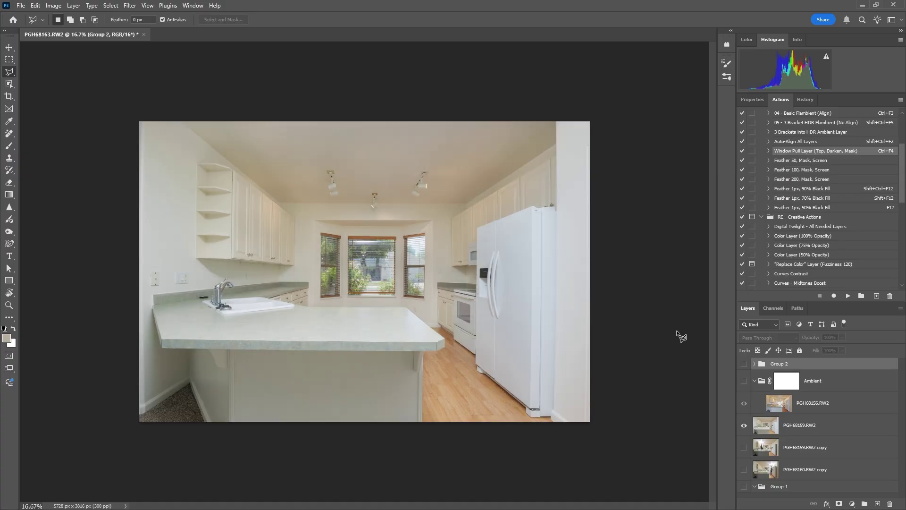
{"action": "key", "text": "ctrl+plus"}
{"action": "key", "text": "ctrl+plus"}
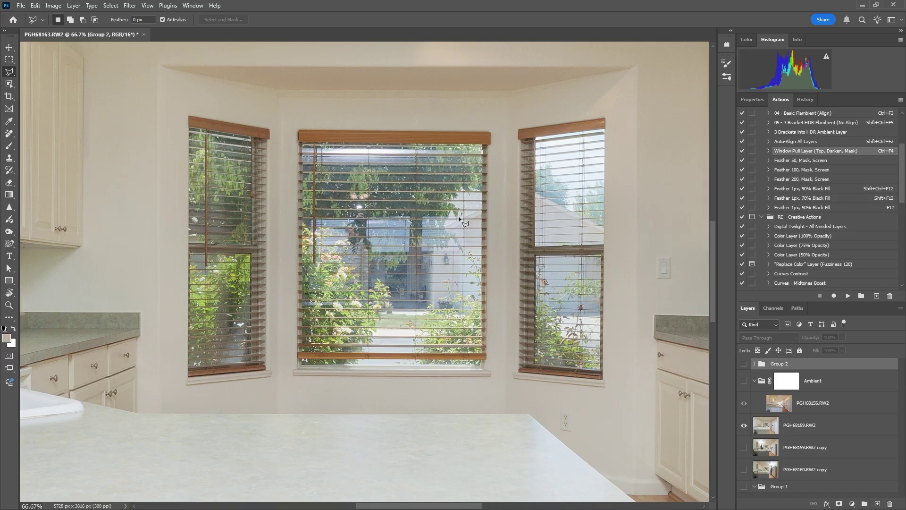
{"action": "left_click", "coordinate": [744, 381]}
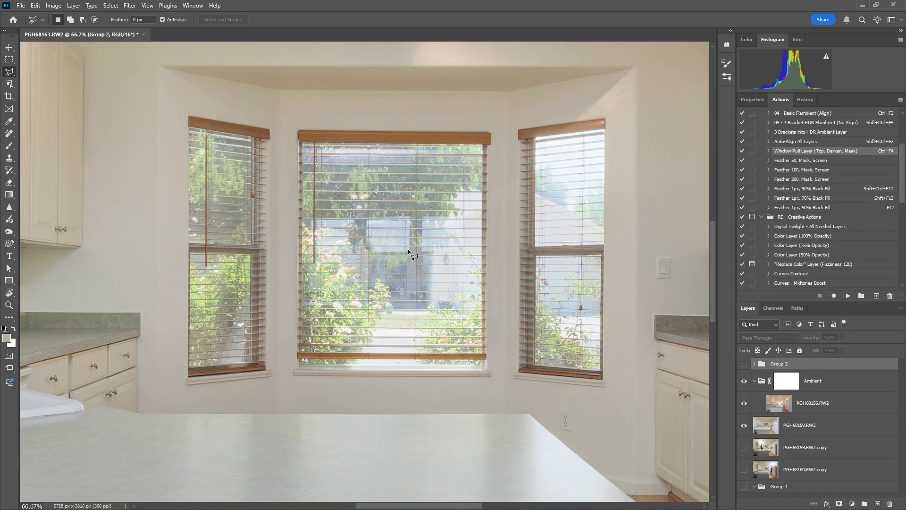
{"action": "left_click", "coordinate": [745, 382]}
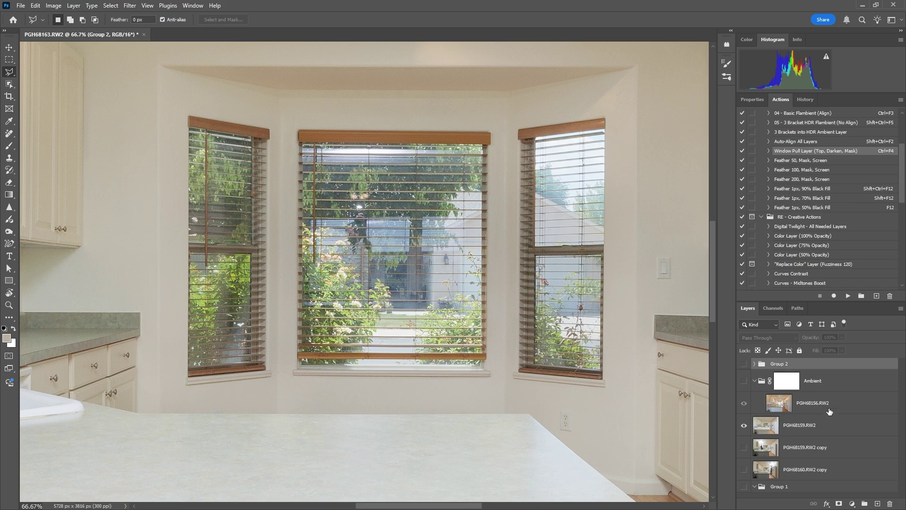
- Hide the PGH68159.RW2 layer and compare the windows in the PGH68159.RW2 copy and PGH68160.RW2 copy layers
{"action": "left_click", "coordinate": [745, 426]}
{"action": "left_click", "coordinate": [744, 447]}
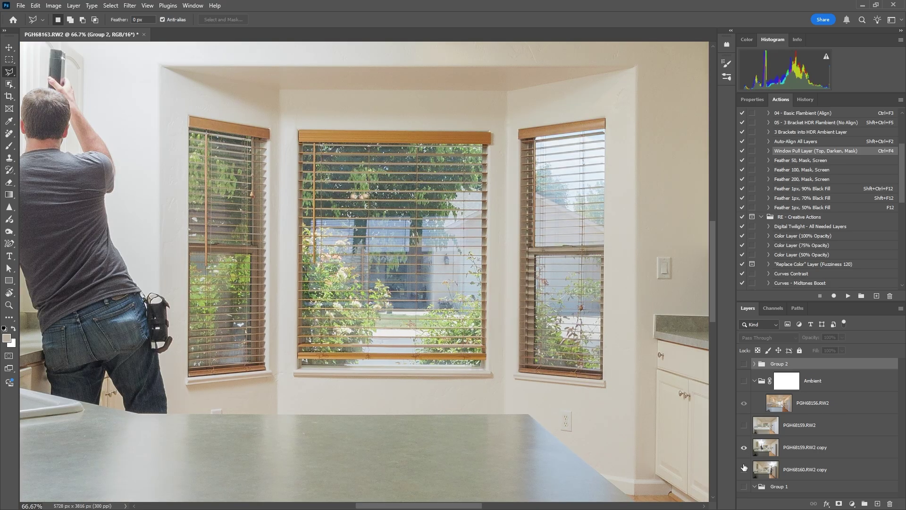
{"action": "left_click", "coordinate": [744, 446]}
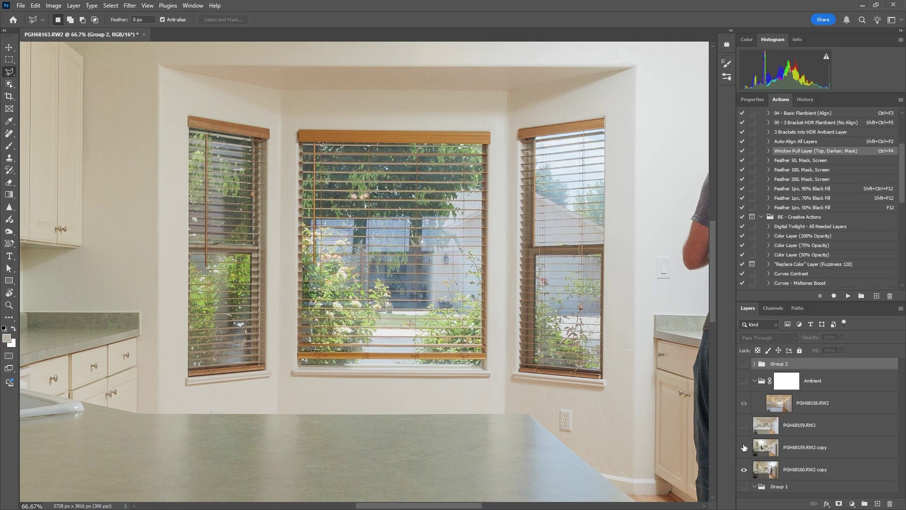
{"action": "left_click", "coordinate": [744, 447]}
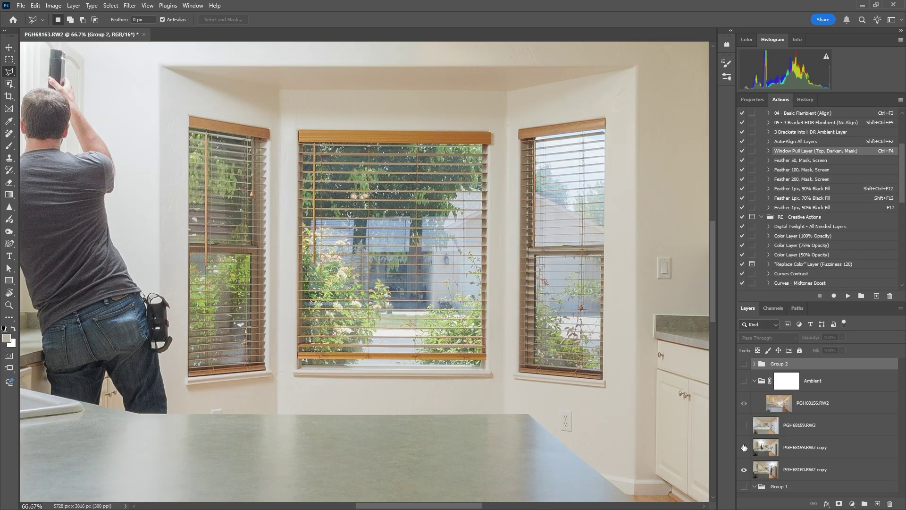
{"action": "left_click", "coordinate": [744, 447]}
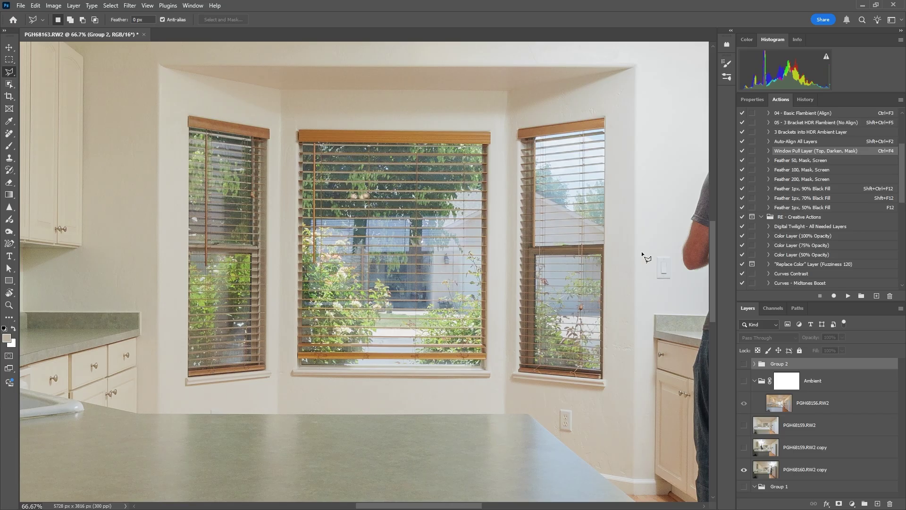
{"action": "key", "text": "ctrl+minus"}
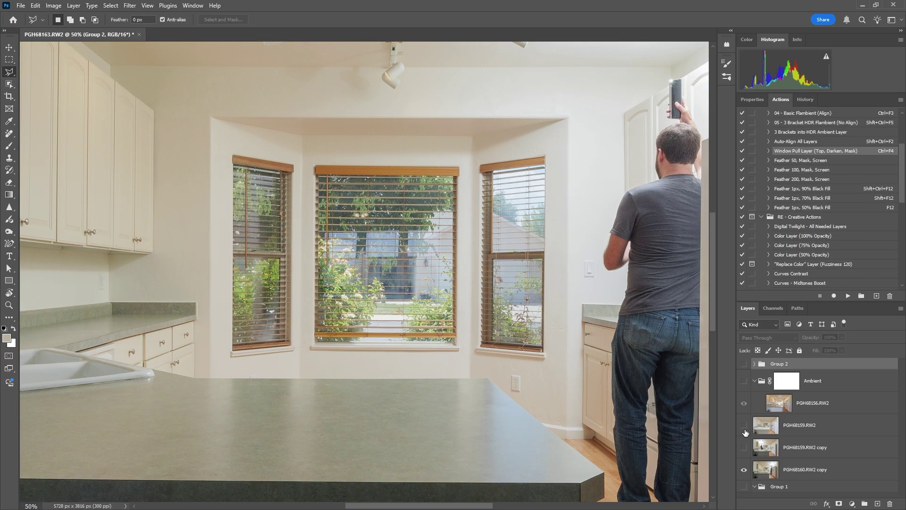
- Show the PGH68159.RW2 copy layer, blend it into PGH68160.RW2 copy with a horizontal black-to-white gradient mask across the windows, and merge the two layers
{"action": "left_click", "coordinate": [743, 446]}
{"action": "left_click", "coordinate": [761, 449]}
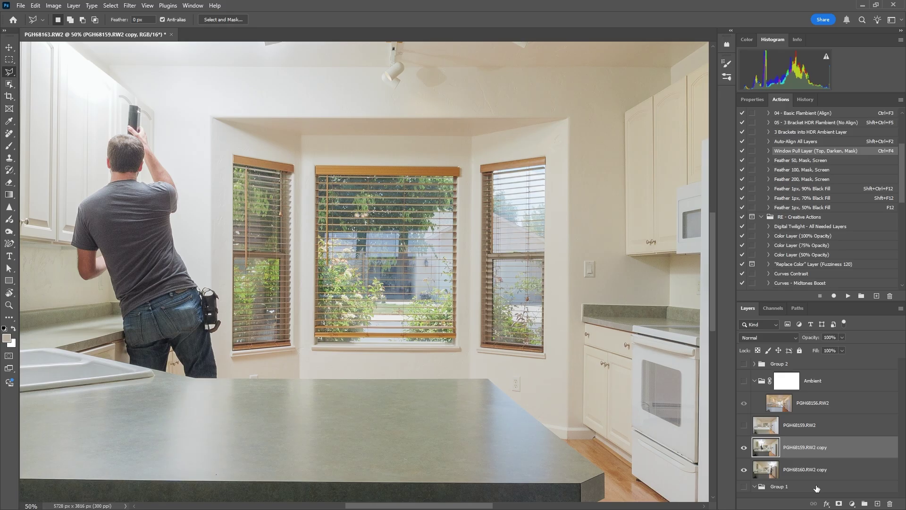
{"action": "left_click", "coordinate": [838, 504]}
{"action": "key", "text": "g"}
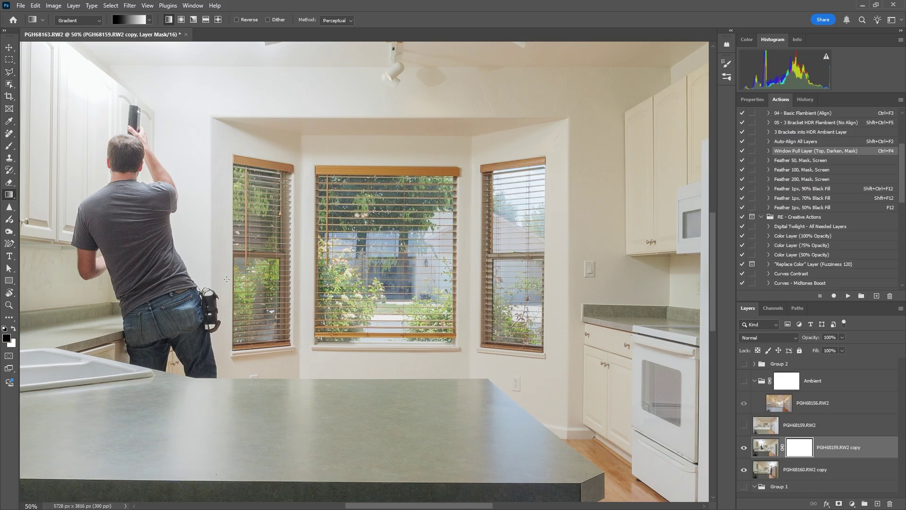
{"action": "left_click_drag", "start_coordinate": [225, 279], "coordinate": [572, 281]}
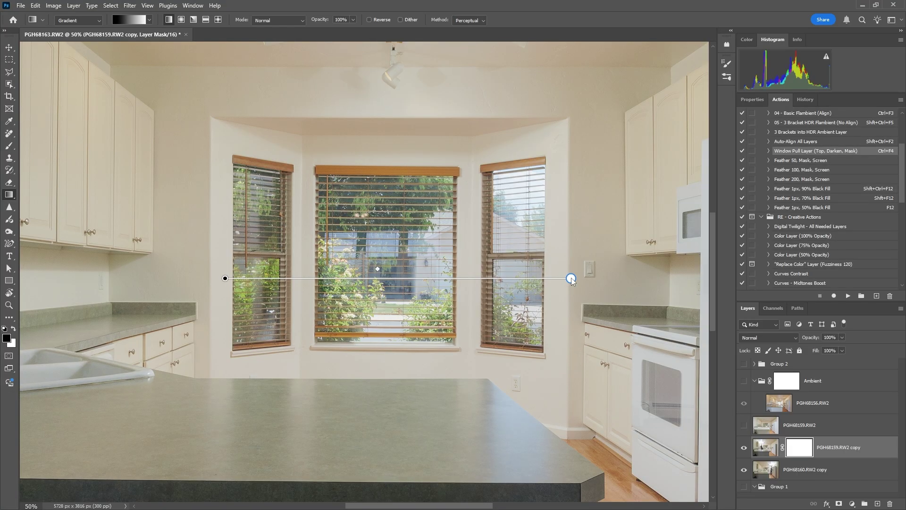
{"action": "left_click_drag", "start_coordinate": [399, 272], "coordinate": [403, 272]}
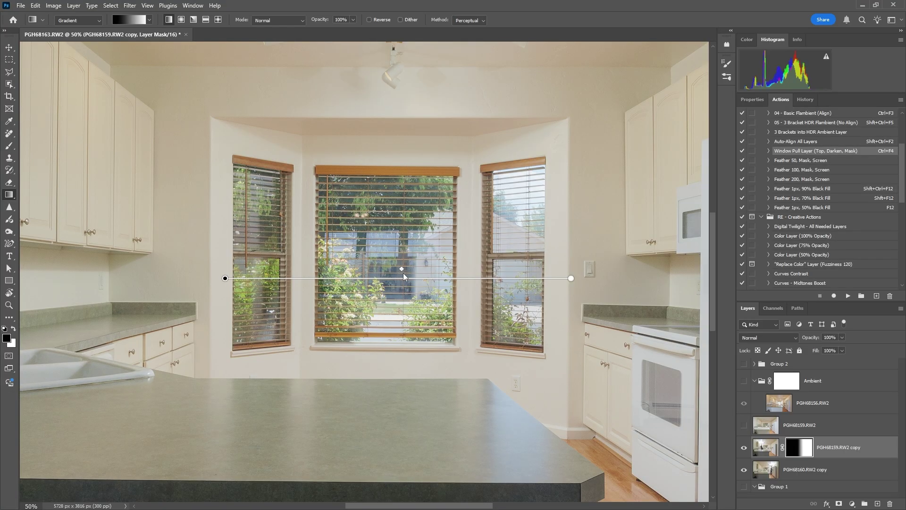
{"action": "key", "text": "ctrl+e"}
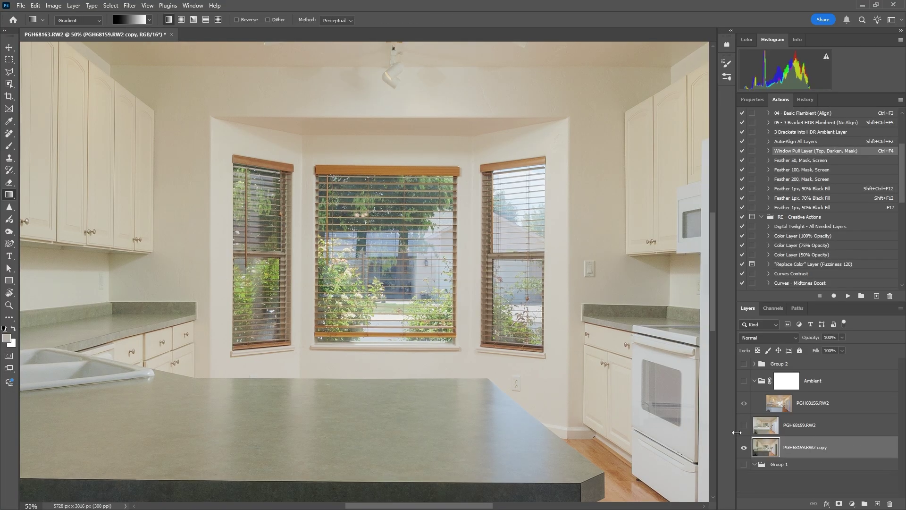
- Show the PGH68159.RW2 layer, move the merged PGH68159.RW2 copy above it, and add a black mask to the copy
{"action": "left_click", "coordinate": [745, 428]}
{"action": "left_click", "coordinate": [763, 424], "text": "shift"}
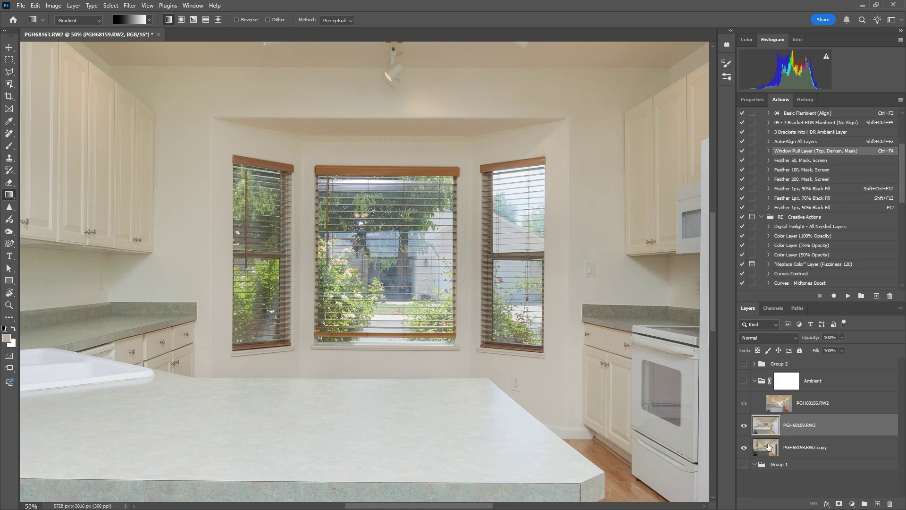
{"action": "left_click_drag", "start_coordinate": [768, 448], "coordinate": [774, 417]}
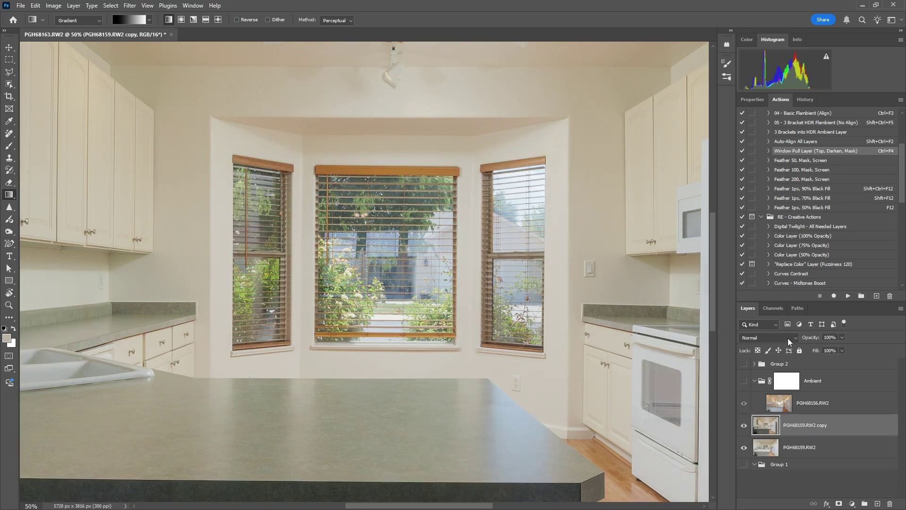
{"action": "left_click", "coordinate": [839, 503], "text": "alt"}
{"action": "key", "text": "d"}
{"action": "key", "text": "ctrl+minus"}
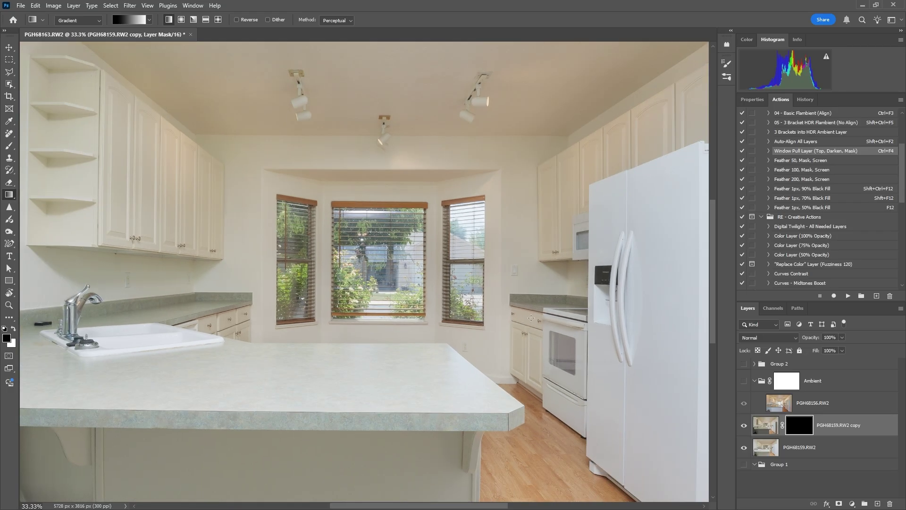
- Paint white over the three bay windows on the PGH68159.RW2 copy mask with a 250 px brush at 2% flow
{"action": "key", "text": "b"}
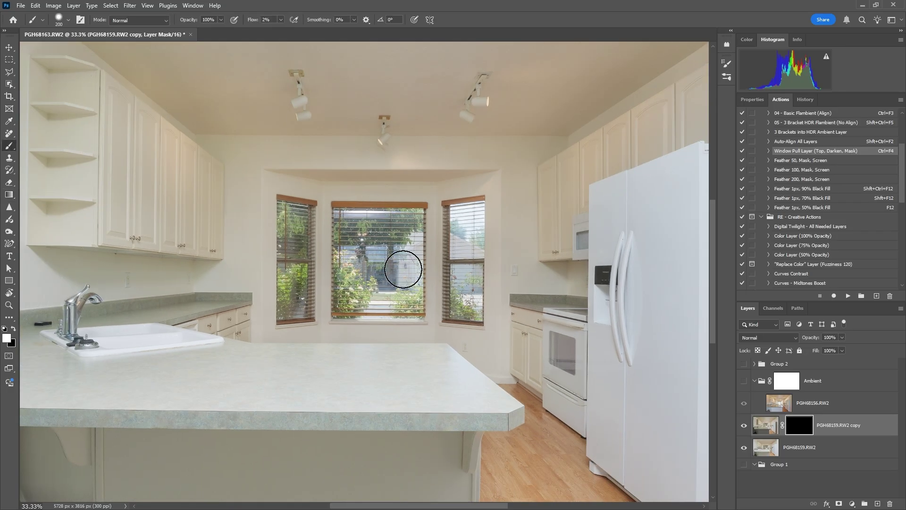
{"action": "key", "text": "bracketright"}
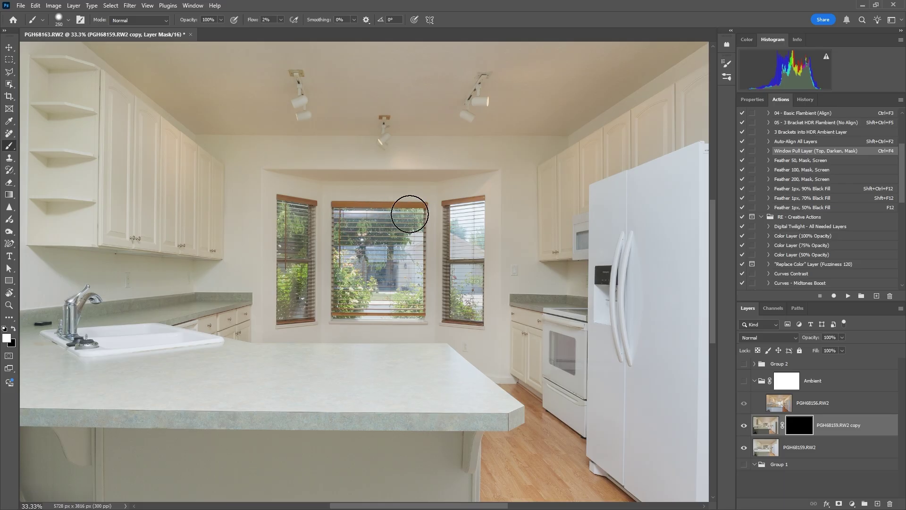
{"action": "mouse_move", "coordinate": [409, 214]}
{"action": "left_mouse_down"}
{"action": "mouse_move", "coordinate": [365, 210]}
{"action": "mouse_move", "coordinate": [419, 212]}
{"action": "mouse_move", "coordinate": [319, 218]}
{"action": "mouse_move", "coordinate": [425, 212]}
{"action": "mouse_move", "coordinate": [337, 231]}
{"action": "mouse_move", "coordinate": [310, 217]}
{"action": "mouse_move", "coordinate": [418, 226]}
{"action": "mouse_move", "coordinate": [439, 239]}
{"action": "mouse_move", "coordinate": [346, 248]}
{"action": "mouse_move", "coordinate": [336, 265]}
{"action": "mouse_move", "coordinate": [375, 259]}
{"action": "mouse_move", "coordinate": [375, 244]}
{"action": "mouse_move", "coordinate": [387, 241]}
{"action": "mouse_move", "coordinate": [358, 260]}
{"action": "mouse_move", "coordinate": [371, 261]}
{"action": "mouse_move", "coordinate": [366, 226]}
{"action": "mouse_move", "coordinate": [381, 299]}
{"action": "mouse_move", "coordinate": [318, 300]}
{"action": "mouse_move", "coordinate": [379, 302]}
{"action": "mouse_move", "coordinate": [422, 277]}
{"action": "mouse_move", "coordinate": [372, 261]}
{"action": "mouse_move", "coordinate": [385, 211]}
{"action": "mouse_move", "coordinate": [479, 222]}
{"action": "mouse_move", "coordinate": [460, 243]}
{"action": "mouse_move", "coordinate": [462, 204]}
{"action": "mouse_move", "coordinate": [477, 201]}
{"action": "mouse_move", "coordinate": [474, 244]}
{"action": "mouse_move", "coordinate": [451, 274]}
{"action": "mouse_move", "coordinate": [463, 290]}
{"action": "mouse_move", "coordinate": [488, 260]}
{"action": "mouse_move", "coordinate": [441, 279]}
{"action": "mouse_move", "coordinate": [282, 247]}
{"action": "mouse_move", "coordinate": [296, 263]}
{"action": "mouse_move", "coordinate": [298, 223]}
{"action": "mouse_move", "coordinate": [293, 317]}
{"action": "mouse_move", "coordinate": [302, 275]}
{"action": "mouse_move", "coordinate": [307, 321]}
{"action": "mouse_move", "coordinate": [288, 259]}
{"action": "mouse_move", "coordinate": [293, 199]}
{"action": "mouse_move", "coordinate": [295, 239]}
{"action": "left_mouse_up"}
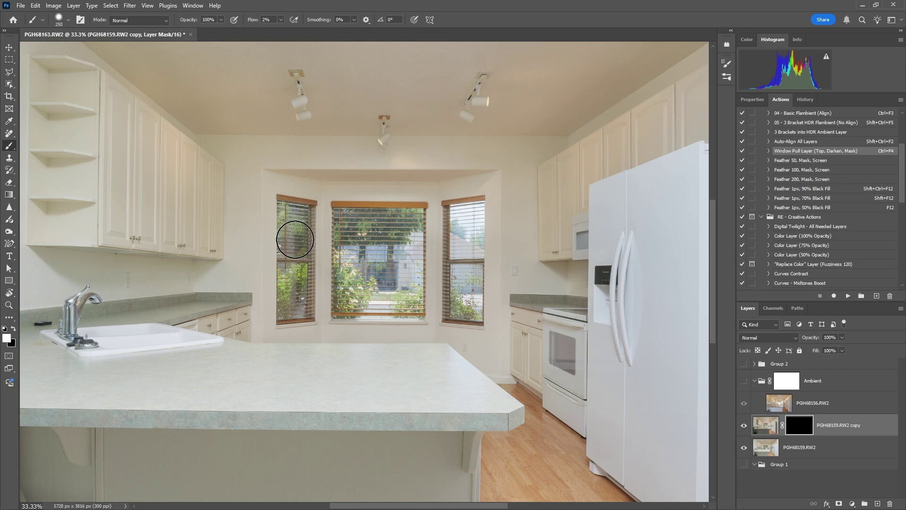
{"action": "mouse_move", "coordinate": [303, 299]}
{"action": "left_mouse_down"}
{"action": "mouse_move", "coordinate": [395, 307]}
{"action": "mouse_move", "coordinate": [344, 287]}
{"action": "mouse_move", "coordinate": [400, 224]}
{"action": "mouse_move", "coordinate": [364, 210]}
{"action": "mouse_move", "coordinate": [477, 202]}
{"action": "mouse_move", "coordinate": [437, 231]}
{"action": "mouse_move", "coordinate": [419, 279]}
{"action": "mouse_move", "coordinate": [477, 310]}
{"action": "mouse_move", "coordinate": [324, 299]}
{"action": "mouse_move", "coordinate": [335, 289]}
{"action": "mouse_move", "coordinate": [288, 296]}
{"action": "mouse_move", "coordinate": [299, 237]}
{"action": "mouse_move", "coordinate": [334, 213]}
{"action": "mouse_move", "coordinate": [356, 291]}
{"action": "mouse_move", "coordinate": [396, 288]}
{"action": "mouse_move", "coordinate": [448, 211]}
{"action": "mouse_move", "coordinate": [475, 294]}
{"action": "left_mouse_up"}
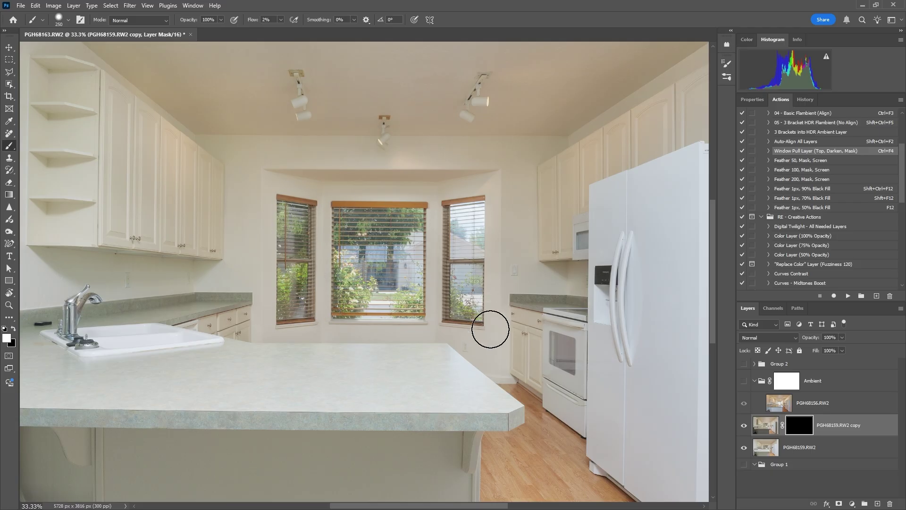
- Compare the kitchen windows with the masked PGH68159.RW2 copy layer hidden and shown, leaving the layer shown
{"action": "left_click", "coordinate": [744, 426]}
{"action": "left_click", "coordinate": [744, 426]}
{"action": "left_click", "coordinate": [744, 426]}
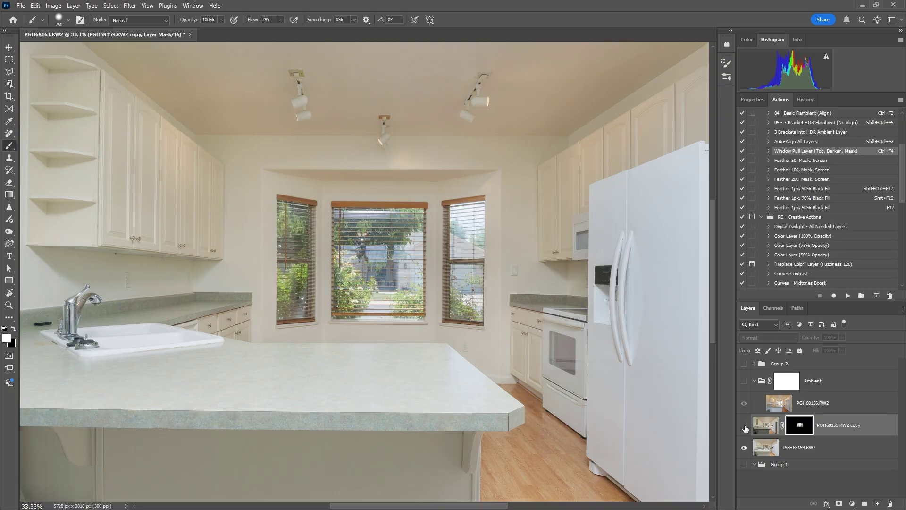
{"action": "left_click", "coordinate": [744, 426]}
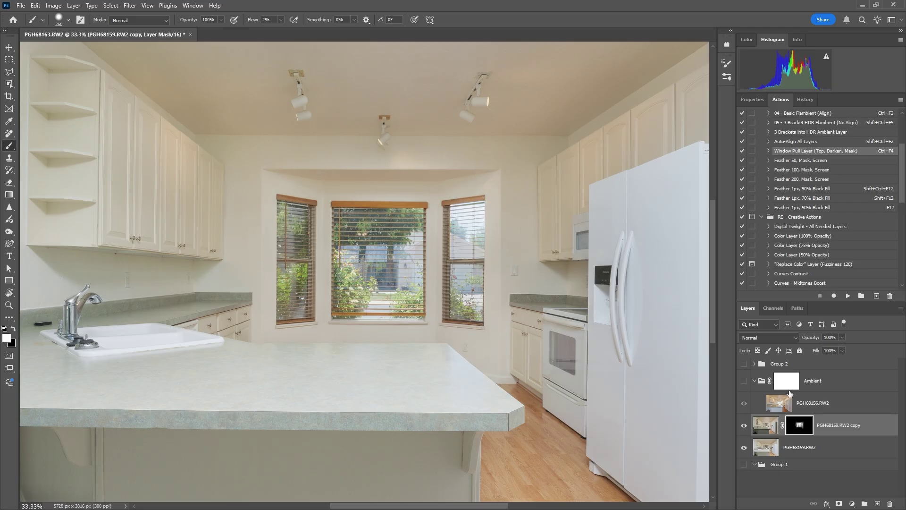
- Compare the bay windows up close with Group 2 shown and hidden, leaving the group hidden
{"action": "key", "text": "ctrl+minus"}
{"action": "key", "text": "ctrl+minus"}
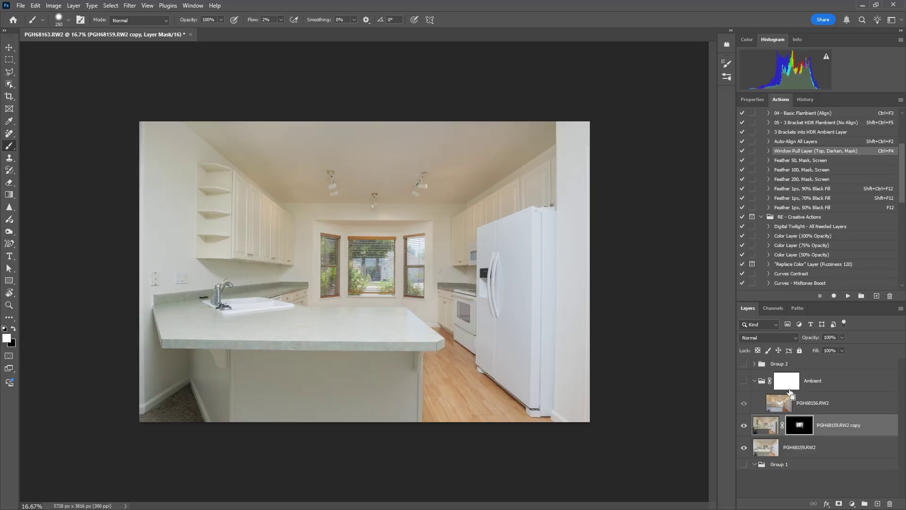
{"action": "key", "text": "ctrl+plus"}
{"action": "key", "text": "ctrl+plus"}
{"action": "key", "text": "ctrl+plus"}
{"action": "key", "text": "ctrl+plus"}
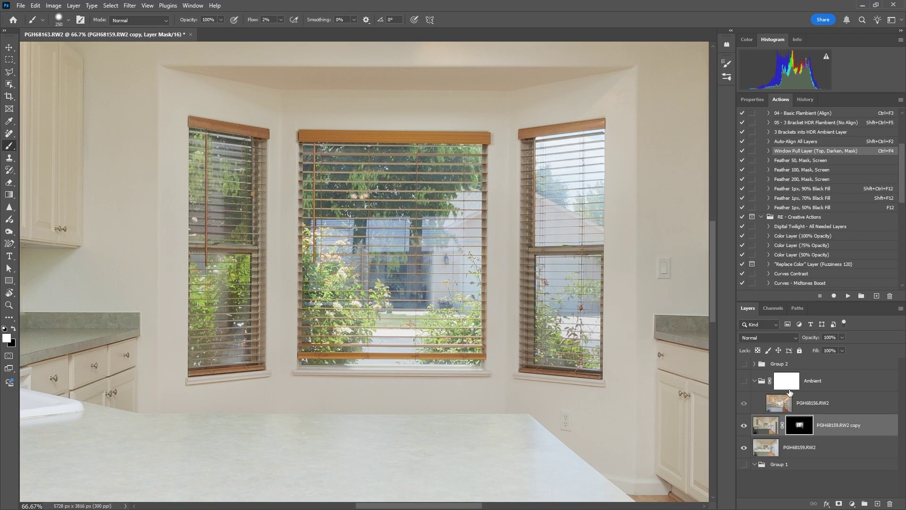
{"action": "left_click_drag", "start_coordinate": [554, 180], "coordinate": [490, 178]}
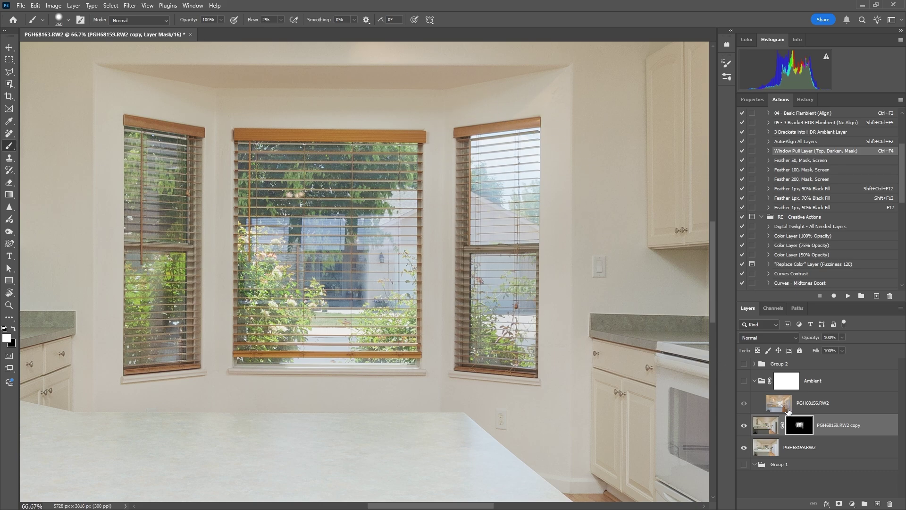
{"action": "left_click", "coordinate": [745, 364]}
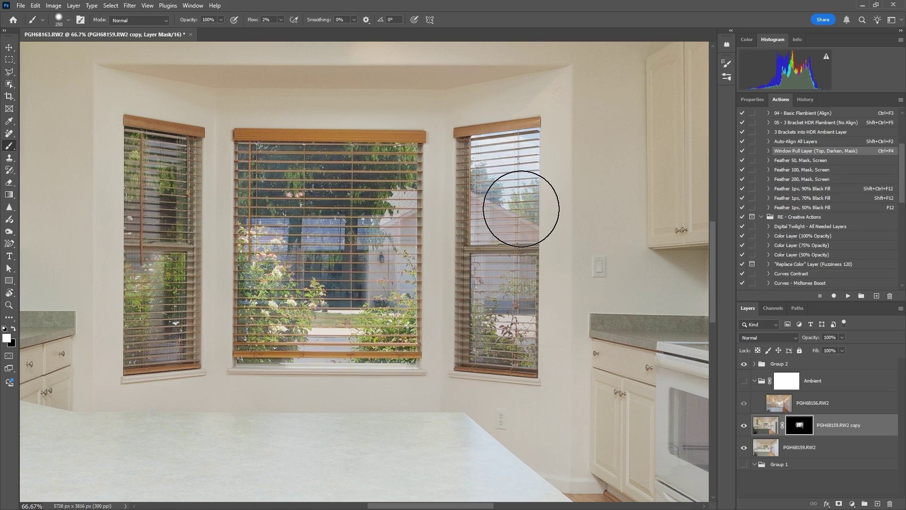
{"action": "left_click", "coordinate": [745, 363]}
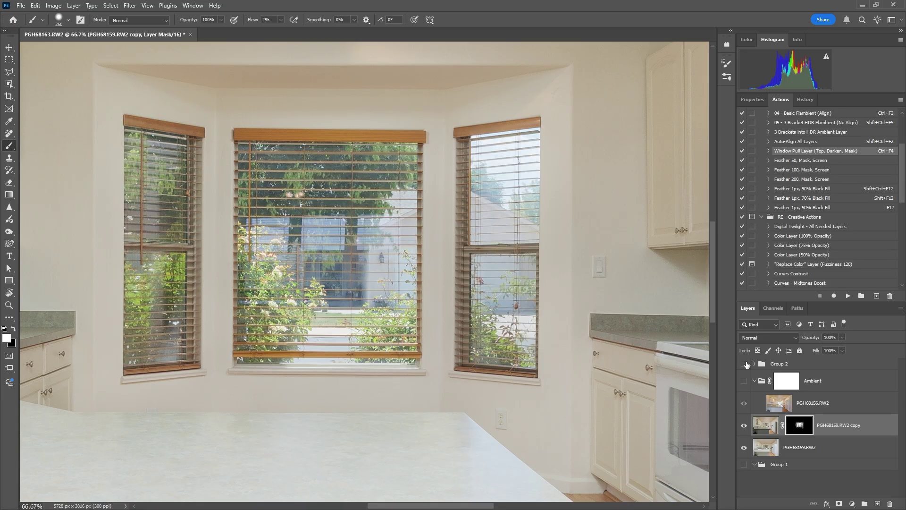
{"action": "left_click", "coordinate": [745, 364]}
{"action": "left_click", "coordinate": [745, 364]}
{"action": "left_click", "coordinate": [745, 363]}
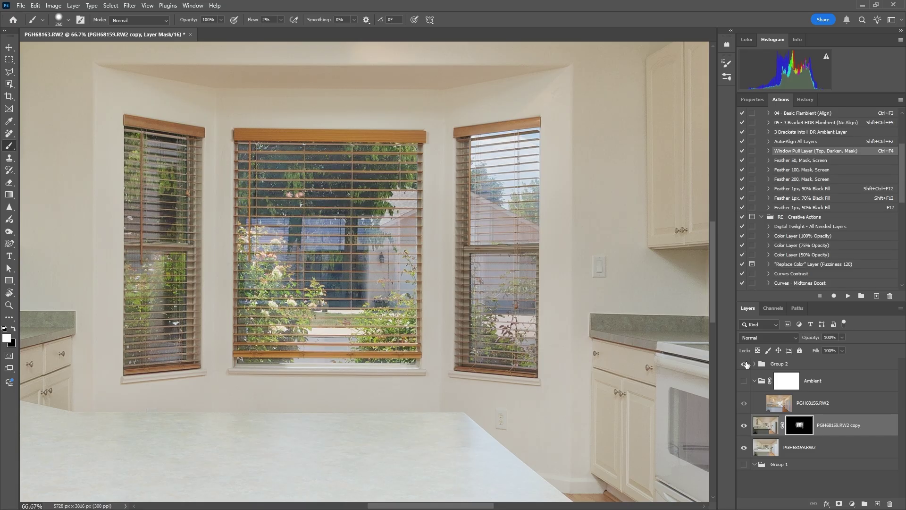
{"action": "left_click", "coordinate": [745, 363]}
{"action": "left_click", "coordinate": [745, 364]}
{"action": "left_click", "coordinate": [745, 364]}
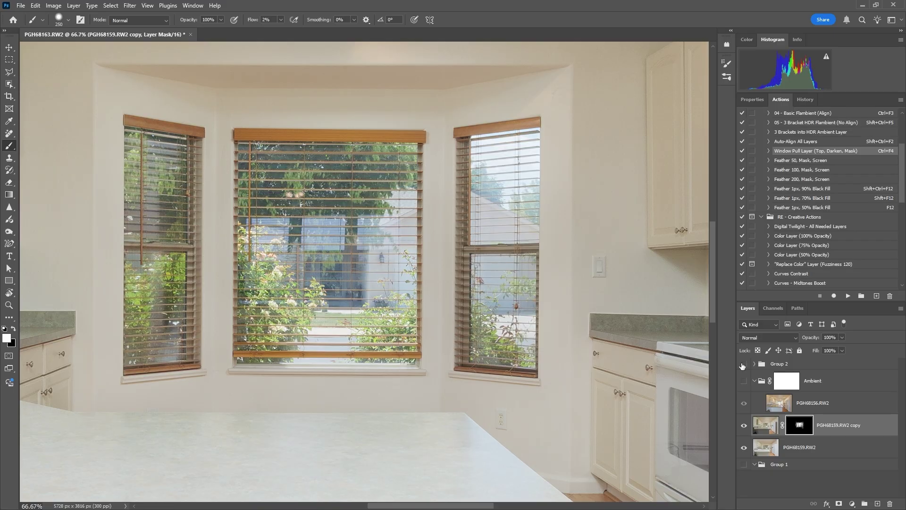
- Check the masked PGH68159.RW2 copy layer hidden and shown, and merge it with the PGH68159.RW2 layer
{"action": "key", "text": "ctrl+minus"}
{"action": "key", "text": "ctrl+minus"}
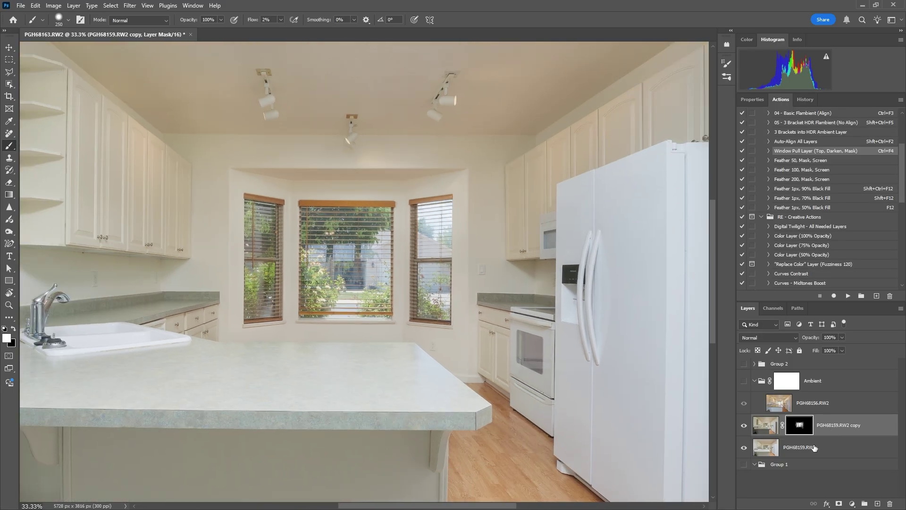
{"action": "left_click", "coordinate": [744, 426]}
{"action": "left_click", "coordinate": [744, 426]}
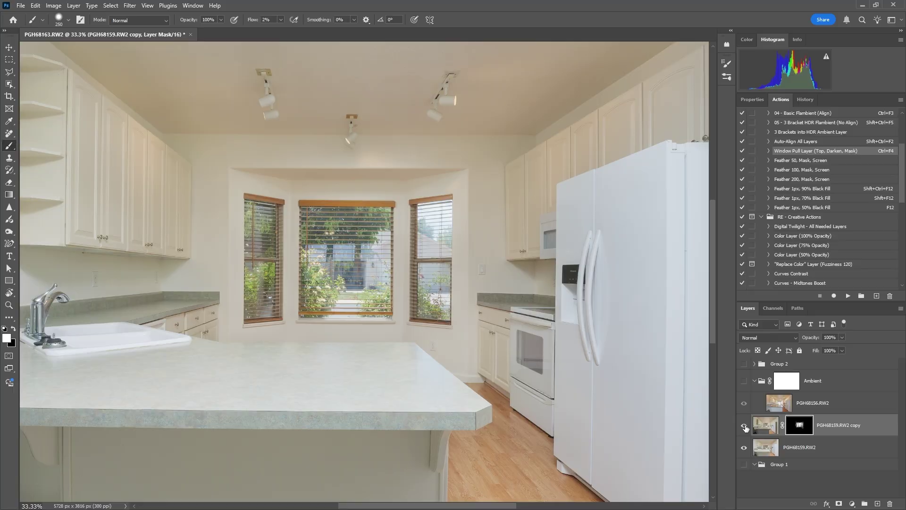
{"action": "left_click", "coordinate": [799, 450], "text": "shift"}
{"action": "key", "text": "ctrl+e"}
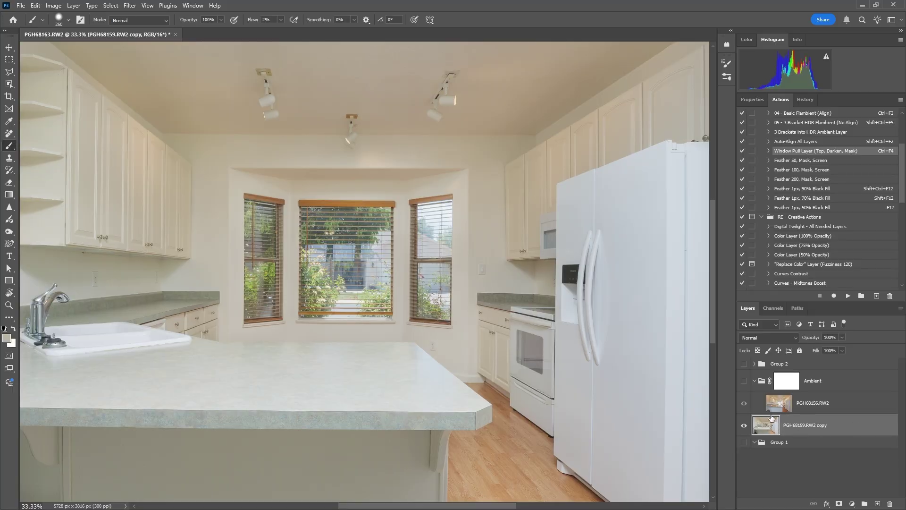
- Show the Ambient group, select the three bay windows with the Object Selection tool, and run Feather 1px, 90% Black Fill on the group's mask
{"action": "left_click", "coordinate": [744, 381]}
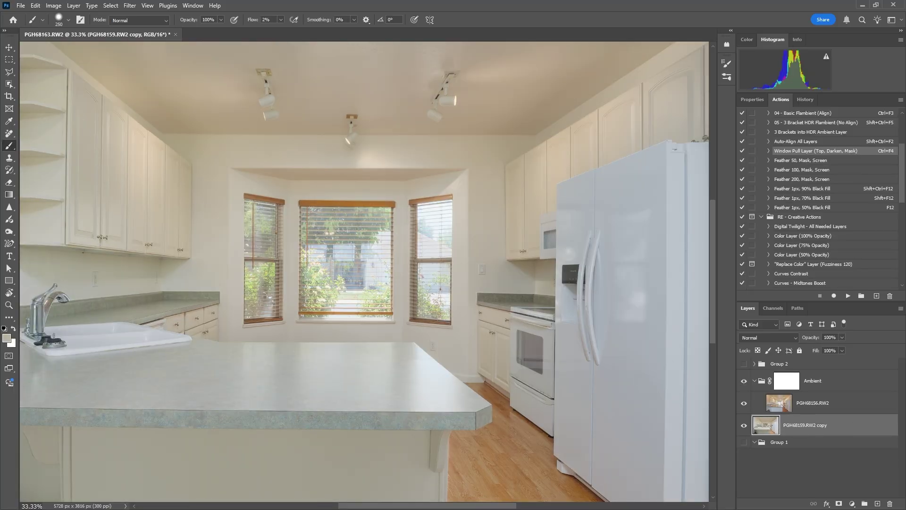
{"action": "left_click", "coordinate": [12, 86]}
{"action": "left_click_drag", "start_coordinate": [337, 228], "coordinate": [328, 243]}
{"action": "key", "text": "ctrl+plus"}
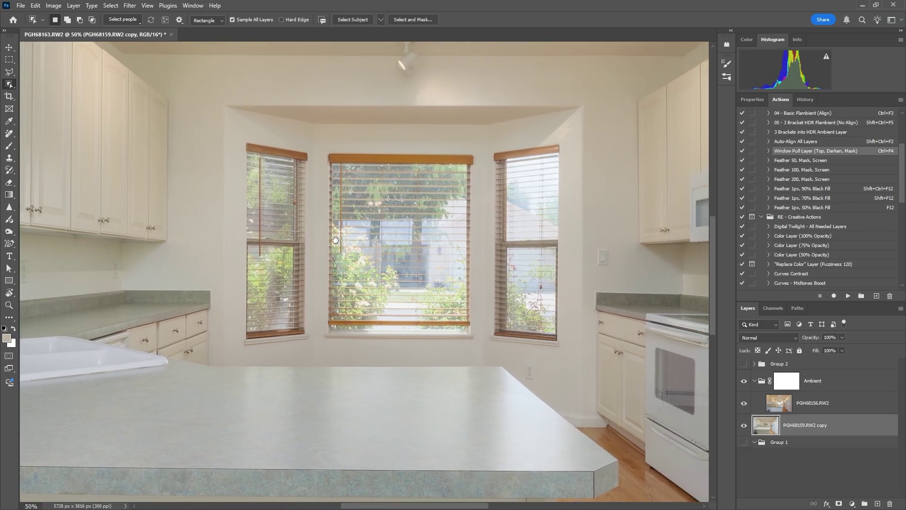
{"action": "left_click_drag", "start_coordinate": [236, 142], "coordinate": [311, 347]}
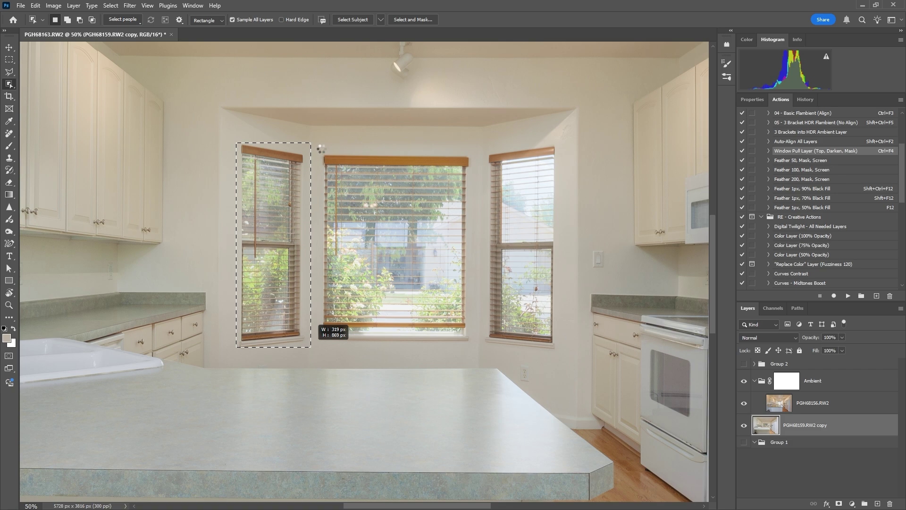
{"action": "left_click_drag", "start_coordinate": [322, 149], "coordinate": [475, 335]}
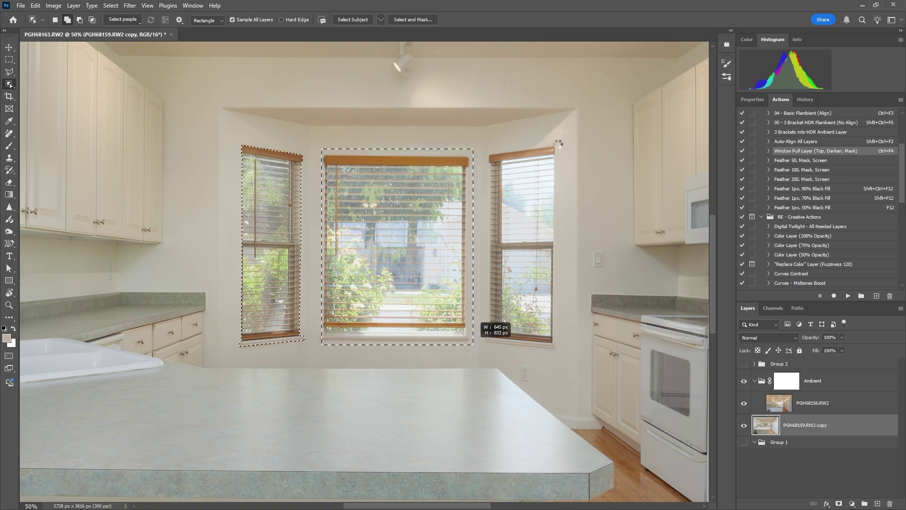
{"action": "left_click_drag", "start_coordinate": [557, 145], "coordinate": [485, 348]}
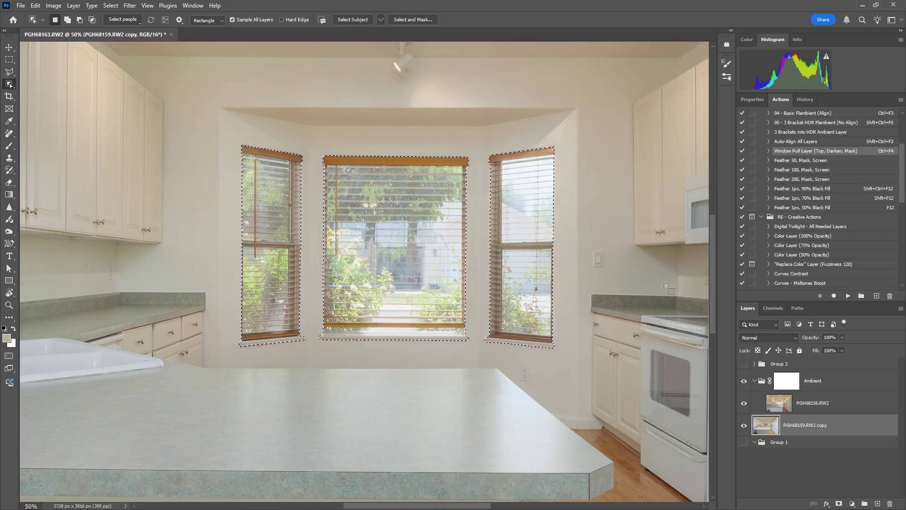
{"action": "left_click", "coordinate": [795, 379]}
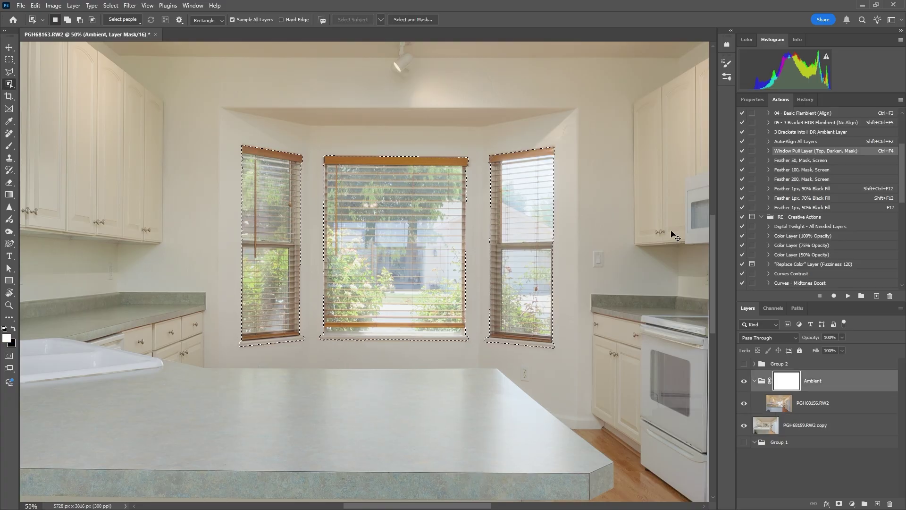
{"action": "key", "text": "ctrl+shift+F12"}
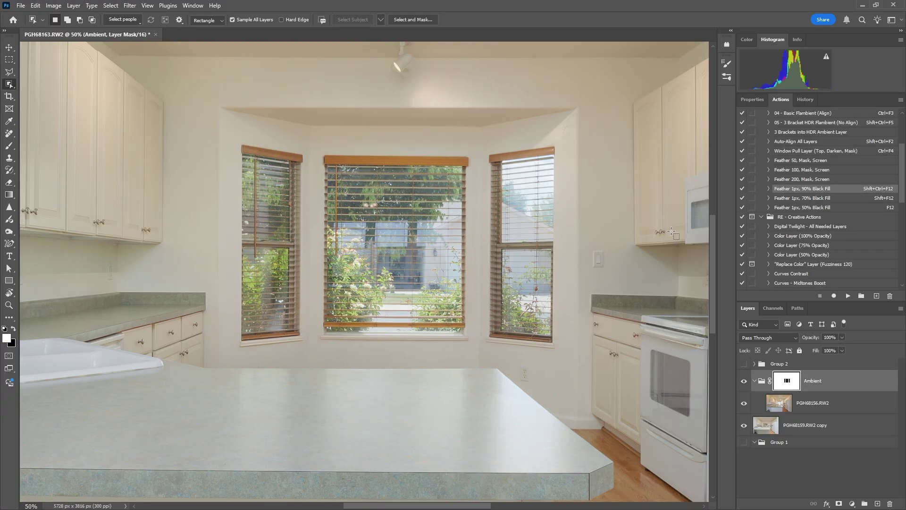
- Inspect the masked windows up close, and show and select Group 2 with the window pull layers
{"action": "key", "text": "ctrl+minus"}
{"action": "key", "text": "ctrl+minus"}
{"action": "key", "text": "ctrl+minus"}
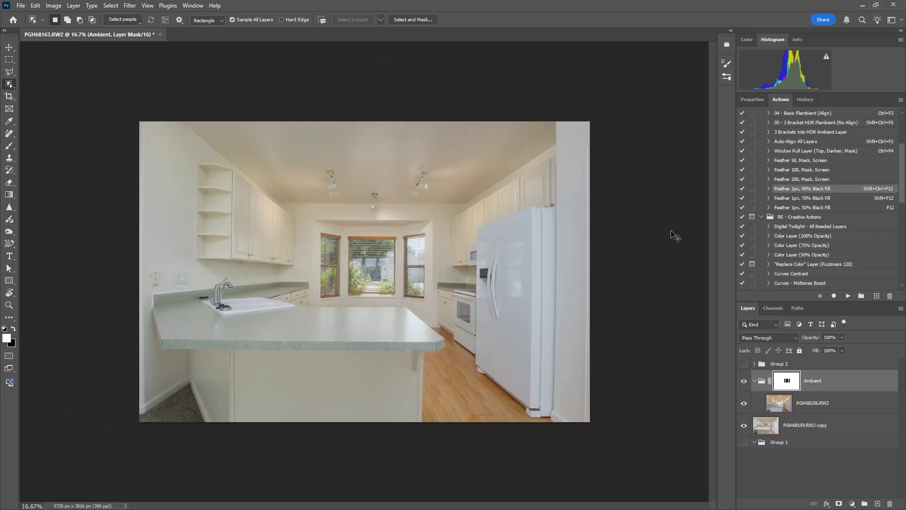
{"action": "key", "text": "ctrl+minus"}
{"action": "key", "text": "ctrl+plus"}
{"action": "key", "text": "ctrl+plus"}
{"action": "key", "text": "ctrl+plus"}
{"action": "key", "text": "ctrl+plus"}
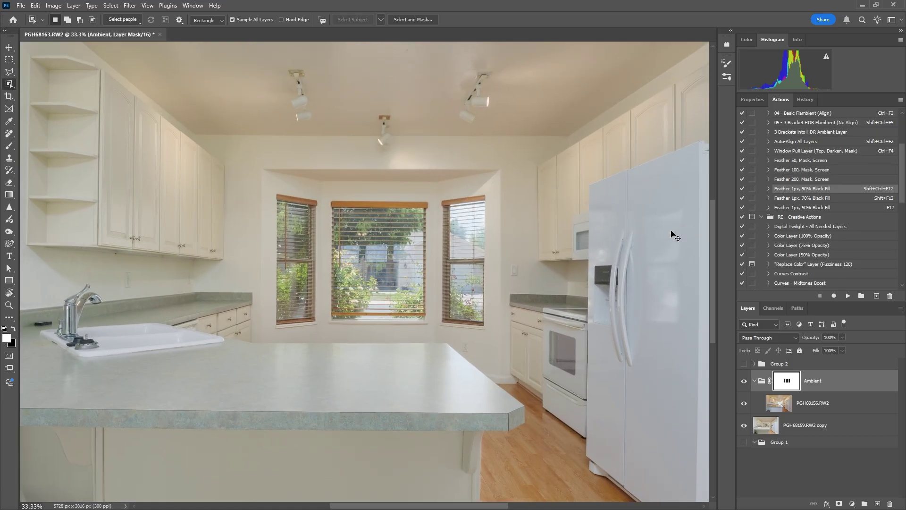
{"action": "key", "text": "ctrl+plus"}
{"action": "scroll", "coordinate": [472, 198], "scroll_direction": "right", "scroll_amount": 5}
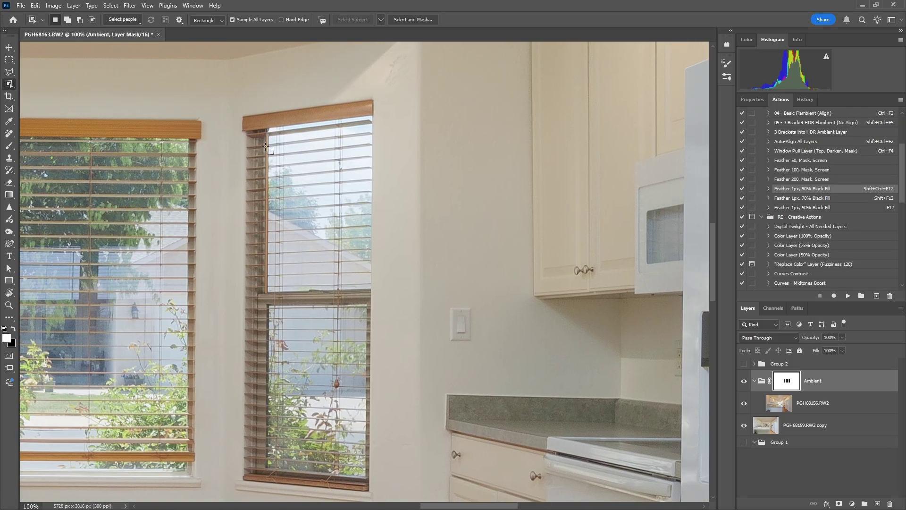
{"action": "left_click", "coordinate": [744, 364]}
{"action": "left_click", "coordinate": [783, 364]}
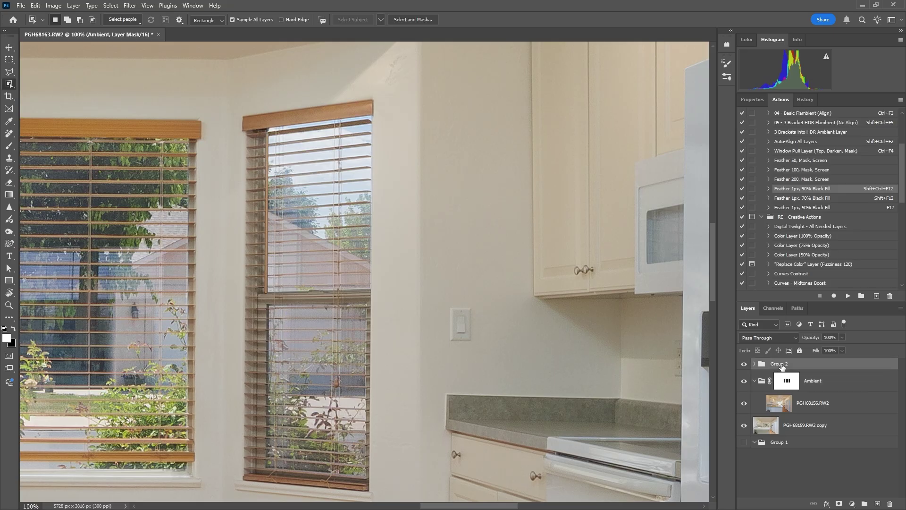
- Add a black mask to Group 2 and brush white over the right bay window at 2% flow
{"action": "left_click", "coordinate": [838, 503], "text": "alt"}
{"action": "scroll", "coordinate": [519, 320], "scroll_direction": "left", "scroll_amount": 4}
{"action": "scroll", "coordinate": [519, 321], "scroll_direction": "up", "scroll_amount": 1}
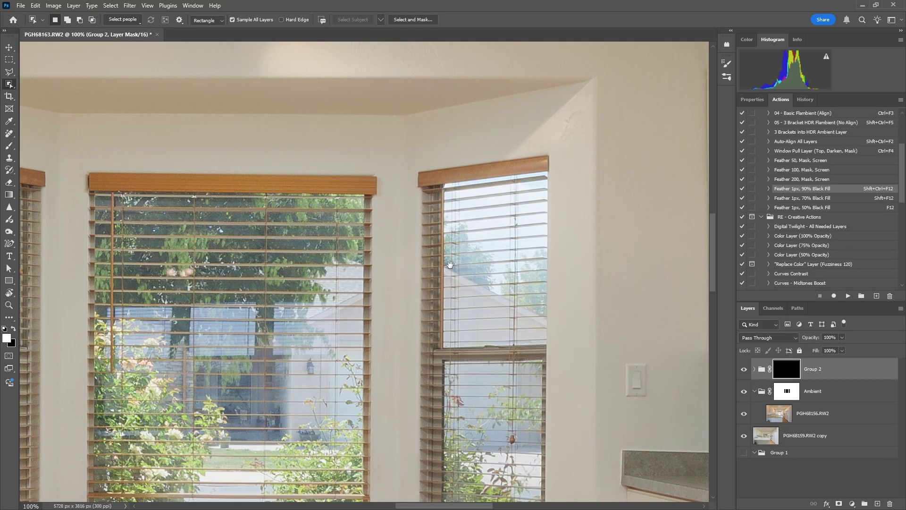
{"action": "key", "text": "b"}
{"action": "mouse_move", "coordinate": [416, 234]}
{"action": "left_mouse_down"}
{"action": "mouse_move", "coordinate": [458, 172]}
{"action": "mouse_move", "coordinate": [511, 171]}
{"action": "mouse_move", "coordinate": [409, 191]}
{"action": "mouse_move", "coordinate": [455, 212]}
{"action": "mouse_move", "coordinate": [423, 158]}
{"action": "mouse_move", "coordinate": [452, 187]}
{"action": "mouse_move", "coordinate": [416, 161]}
{"action": "mouse_move", "coordinate": [446, 183]}
{"action": "mouse_move", "coordinate": [475, 184]}
{"action": "mouse_move", "coordinate": [450, 157]}
{"action": "mouse_move", "coordinate": [458, 215]}
{"action": "mouse_move", "coordinate": [502, 194]}
{"action": "mouse_move", "coordinate": [521, 237]}
{"action": "mouse_move", "coordinate": [430, 221]}
{"action": "mouse_move", "coordinate": [379, 183]}
{"action": "mouse_move", "coordinate": [499, 190]}
{"action": "mouse_move", "coordinate": [438, 274]}
{"action": "mouse_move", "coordinate": [455, 255]}
{"action": "mouse_move", "coordinate": [381, 280]}
{"action": "mouse_move", "coordinate": [437, 299]}
{"action": "mouse_move", "coordinate": [442, 311]}
{"action": "mouse_move", "coordinate": [428, 314]}
{"action": "mouse_move", "coordinate": [436, 383]}
{"action": "mouse_move", "coordinate": [435, 324]}
{"action": "left_mouse_up"}
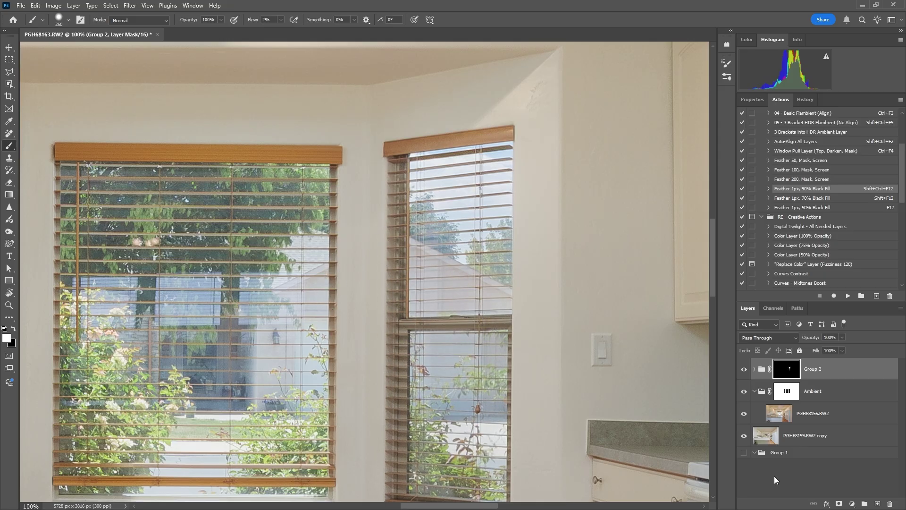
- Examine the blended bay windows up close and against the whole kitchen image
{"action": "key", "text": "ctrl+minus"}
{"action": "key", "text": "ctrl+minus"}
{"action": "key", "text": "ctrl+minus"}
{"action": "key", "text": "ctrl+minus"}
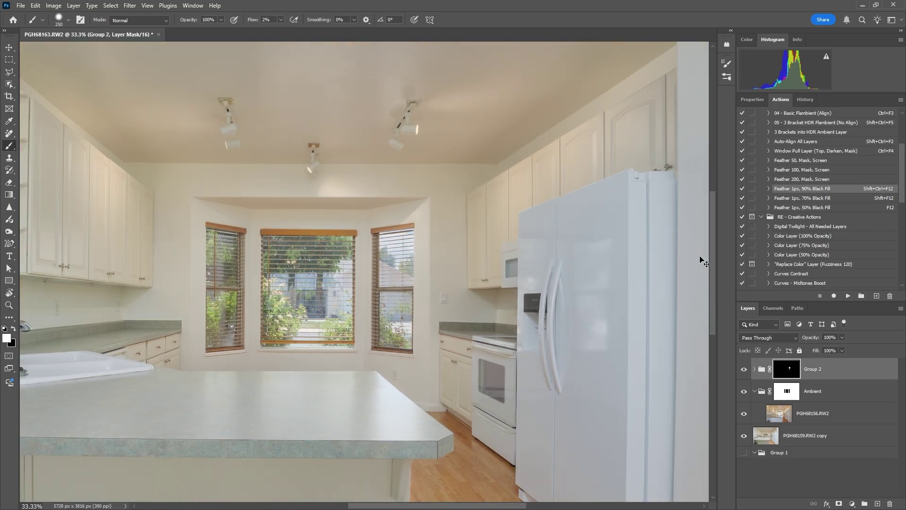
{"action": "key", "text": "ctrl+minus"}
{"action": "key", "text": "ctrl+minus"}
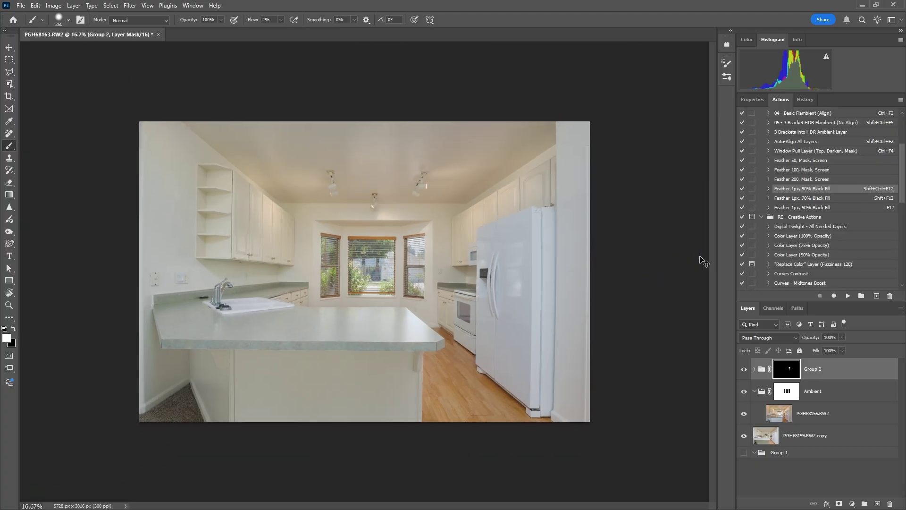
{"action": "key", "text": "ctrl+plus"}
{"action": "key", "text": "ctrl+plus"}
{"action": "key", "text": "ctrl+plus"}
{"action": "key", "text": "ctrl+plus"}
{"action": "key", "text": "ctrl+plus"}
{"action": "key", "text": "ctrl+plus"}
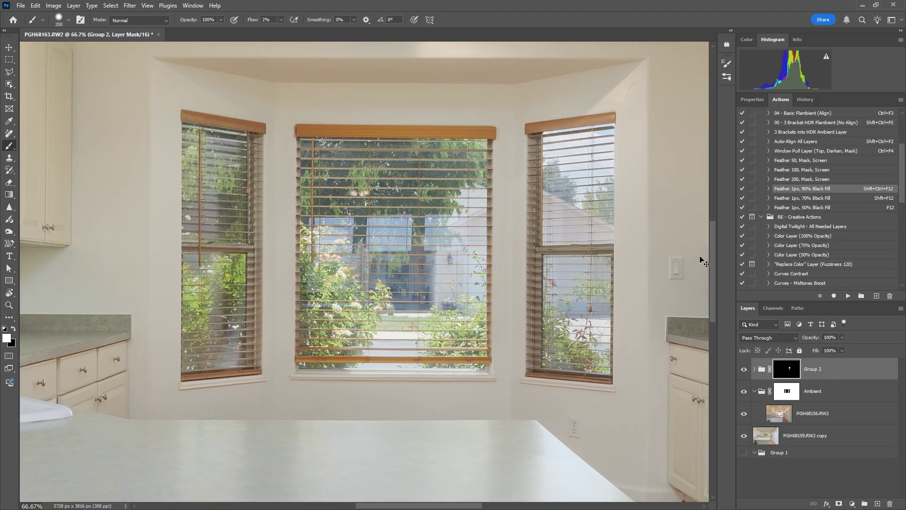
{"action": "key", "text": "ctrl+minus"}
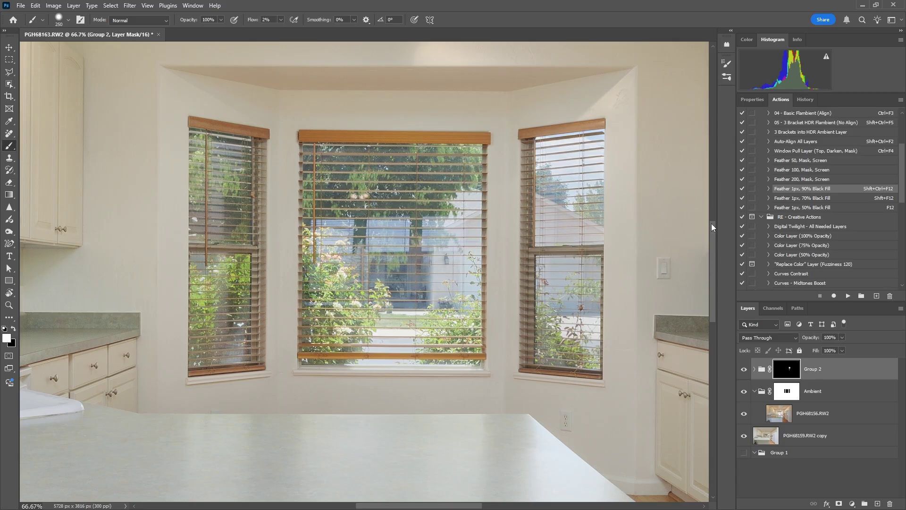
{"action": "key", "text": "ctrl+minus"}
{"action": "key", "text": "ctrl+minus"}
{"action": "key", "text": "ctrl+minus"}
{"action": "key", "text": "ctrl+minus"}
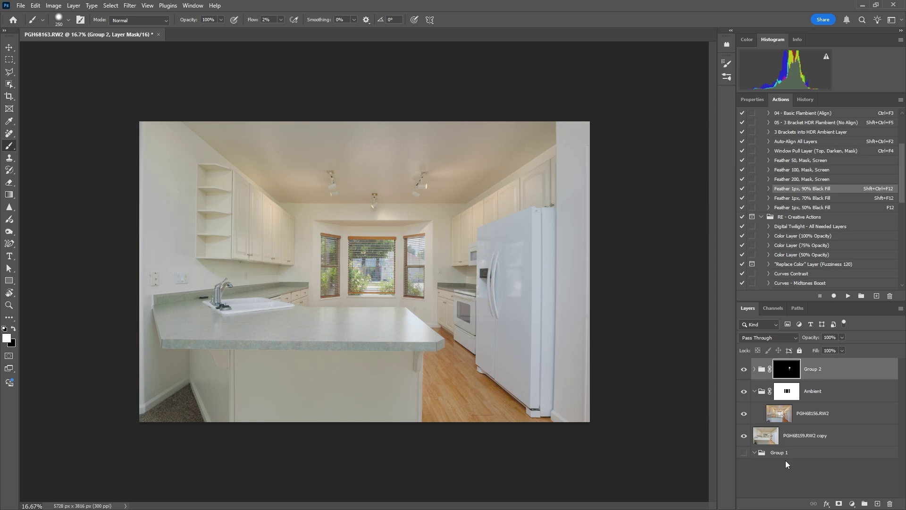
- Flatten the image and run the 04 - Color Fill Layer (75%) action from the YouTube Tutorials set
{"action": "key", "text": "ctrl+alt+shift+f"}
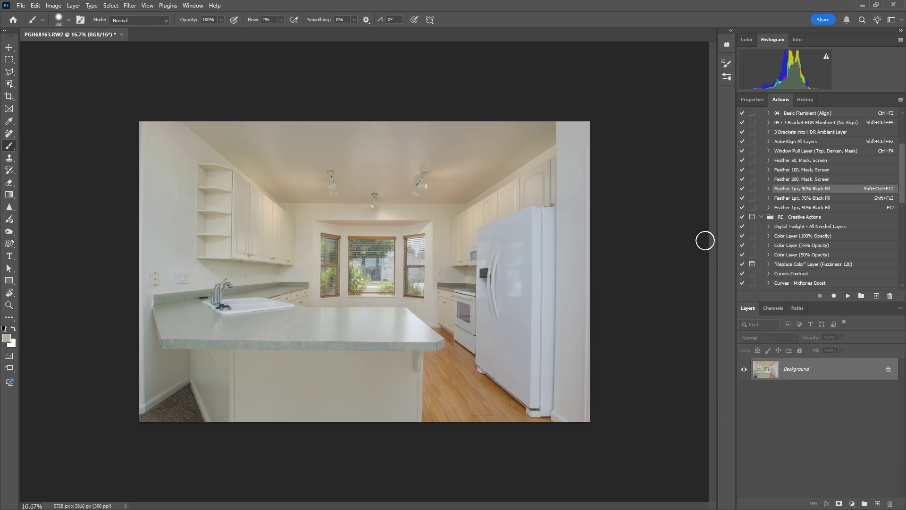
{"action": "scroll", "coordinate": [767, 146], "scroll_direction": "up", "scroll_amount": 3}
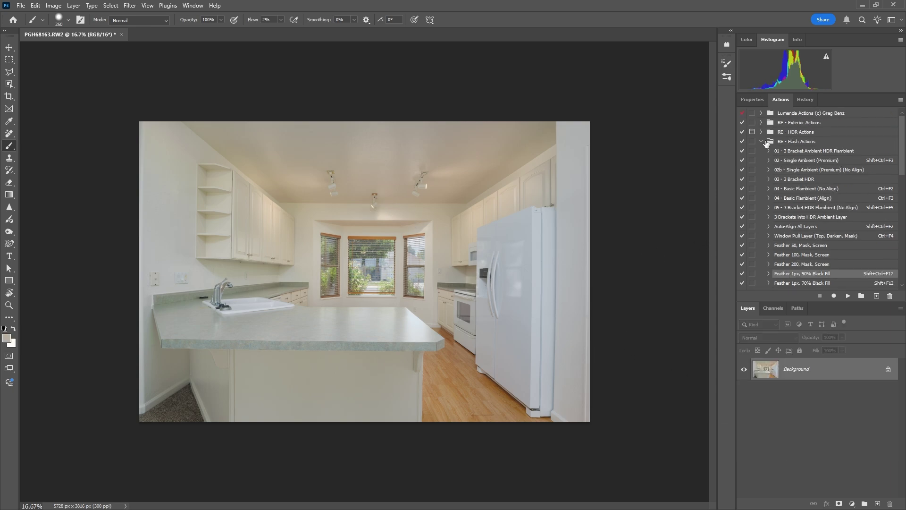
{"action": "left_click", "coordinate": [761, 141]}
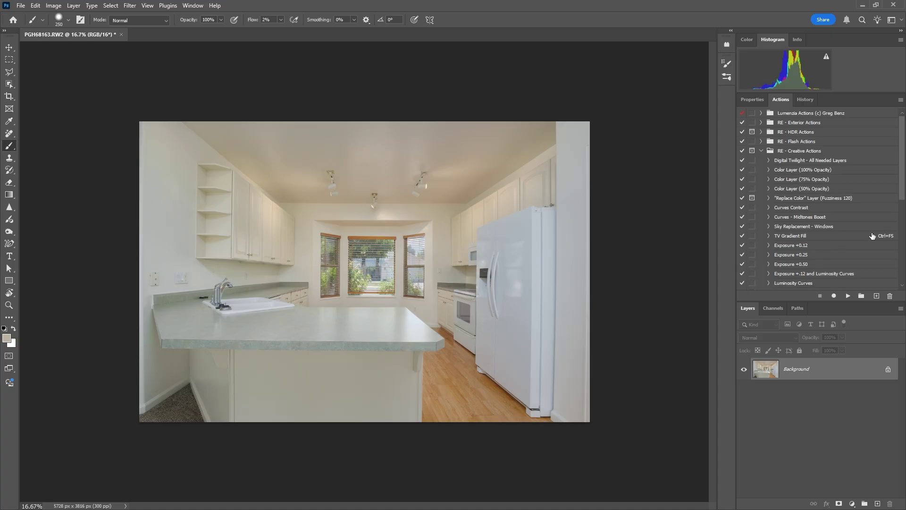
{"action": "scroll", "coordinate": [831, 222], "scroll_direction": "down", "scroll_amount": 6}
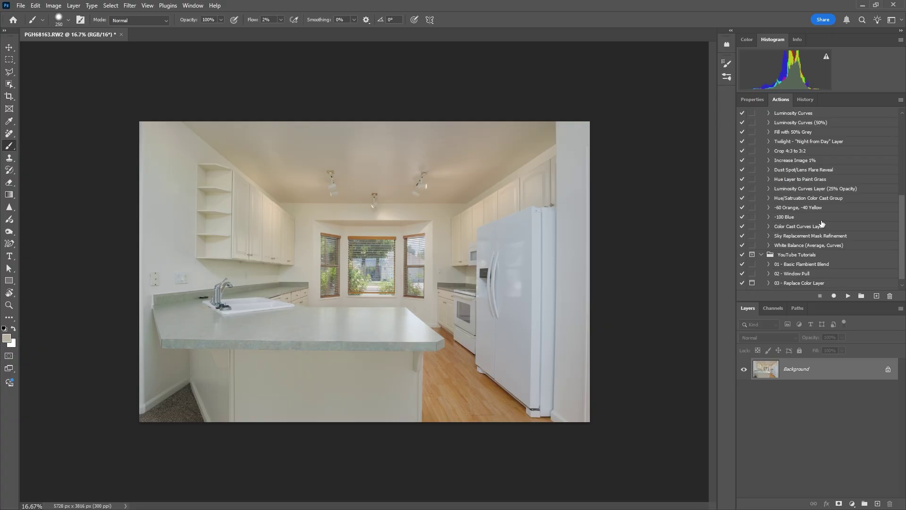
{"action": "scroll", "coordinate": [807, 191], "scroll_direction": "down", "scroll_amount": 1}
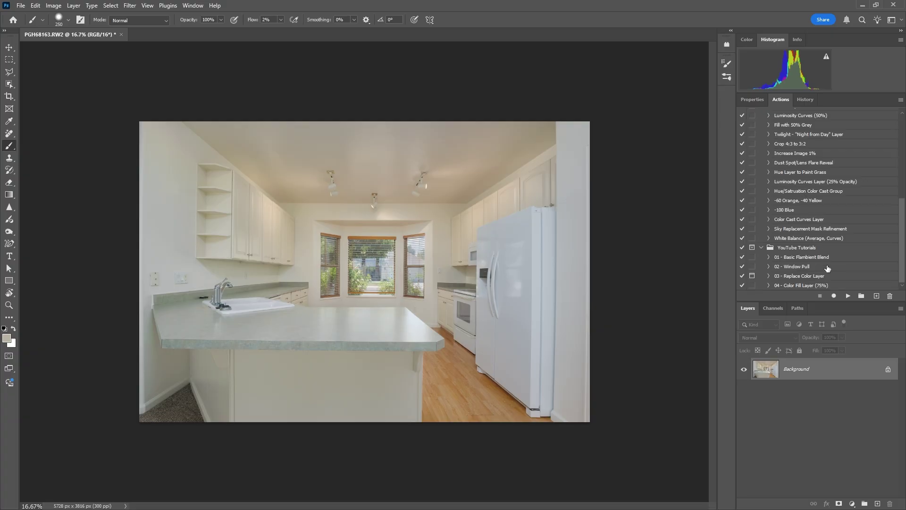
{"action": "left_click", "coordinate": [807, 286]}
{"action": "left_click", "coordinate": [847, 296]}
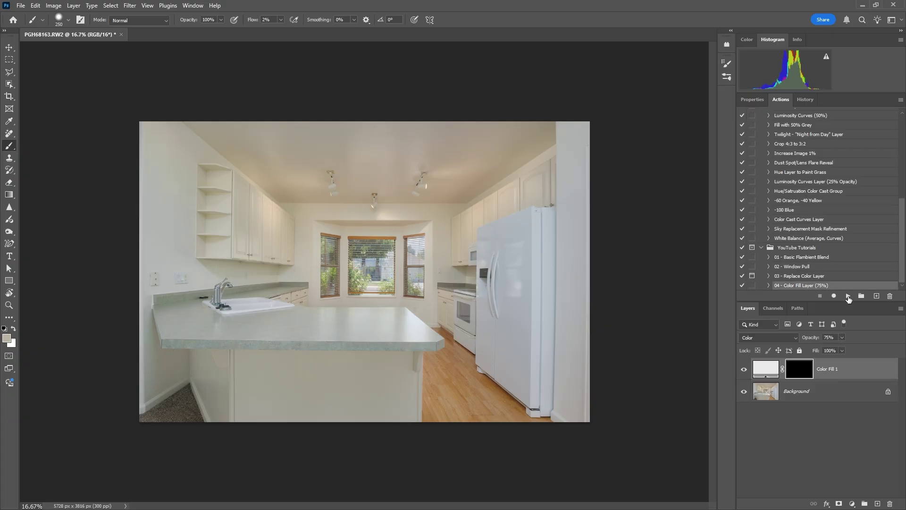
- Set the Color Fill 1 layer to the beige foreground color a4a192 and target its mask
{"action": "double_click", "coordinate": [769, 368]}
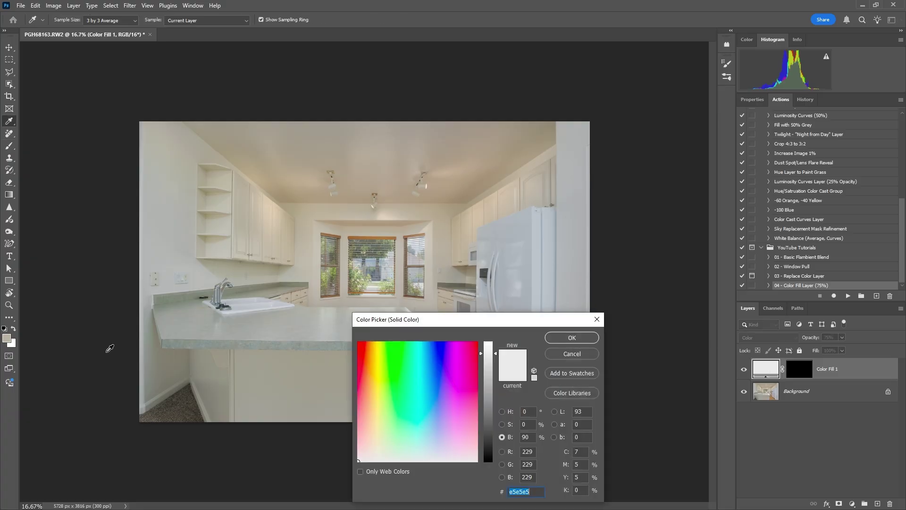
{"action": "left_click", "coordinate": [8, 336]}
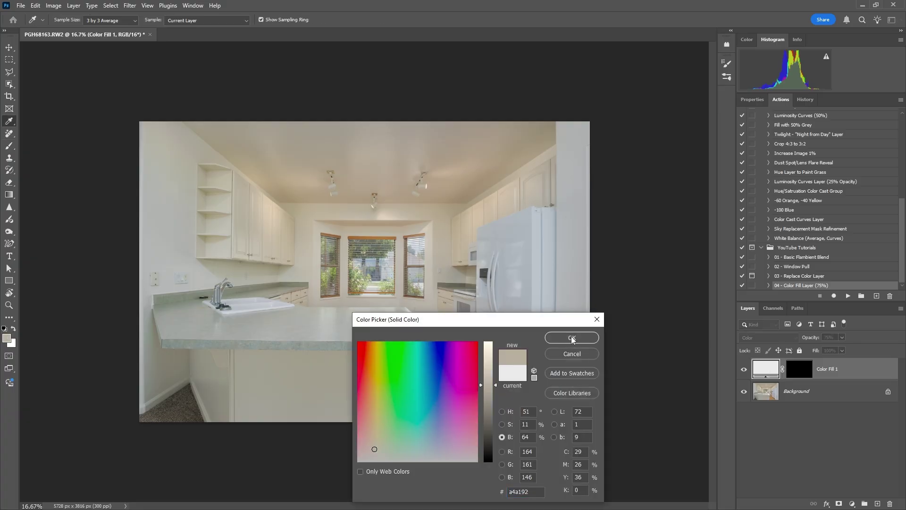
{"action": "left_click", "coordinate": [571, 336]}
{"action": "left_click", "coordinate": [794, 369]}
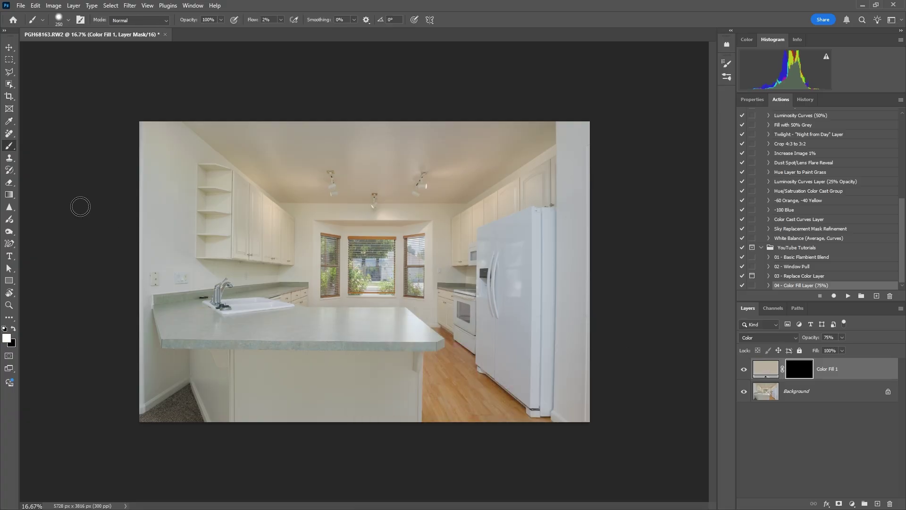
- Select the left wall cabinets and open shelves with the Object Selection tool, trimming the excess along their upper edge with the Polygonal Lasso
{"action": "left_click", "coordinate": [9, 84]}
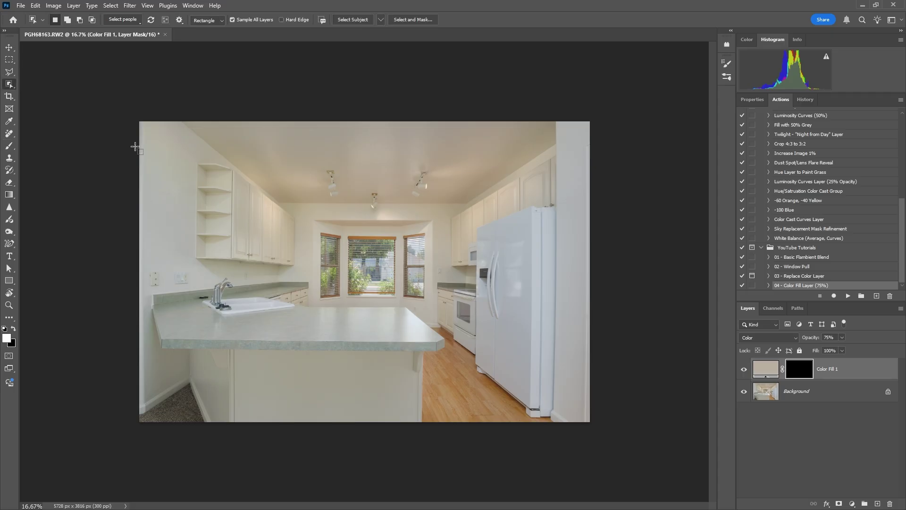
{"action": "left_click_drag", "start_coordinate": [190, 159], "coordinate": [300, 282]}
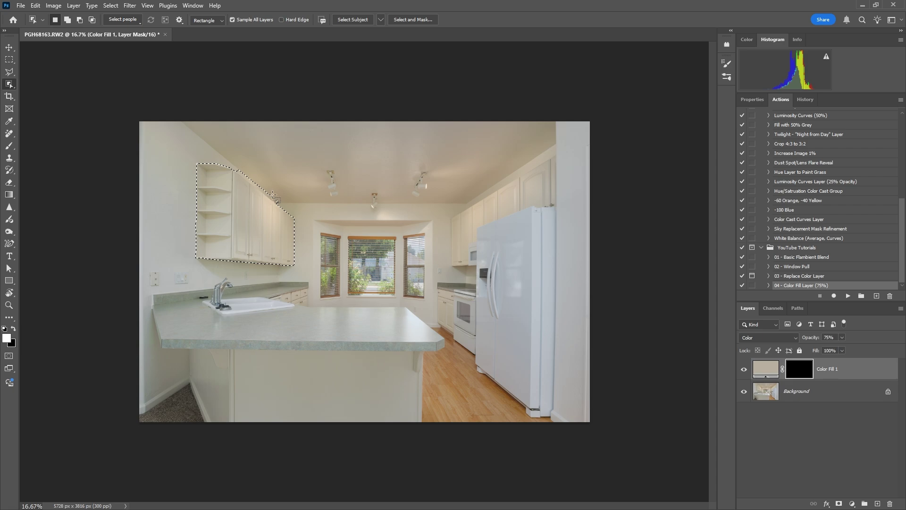
{"action": "left_click", "coordinate": [9, 72]}
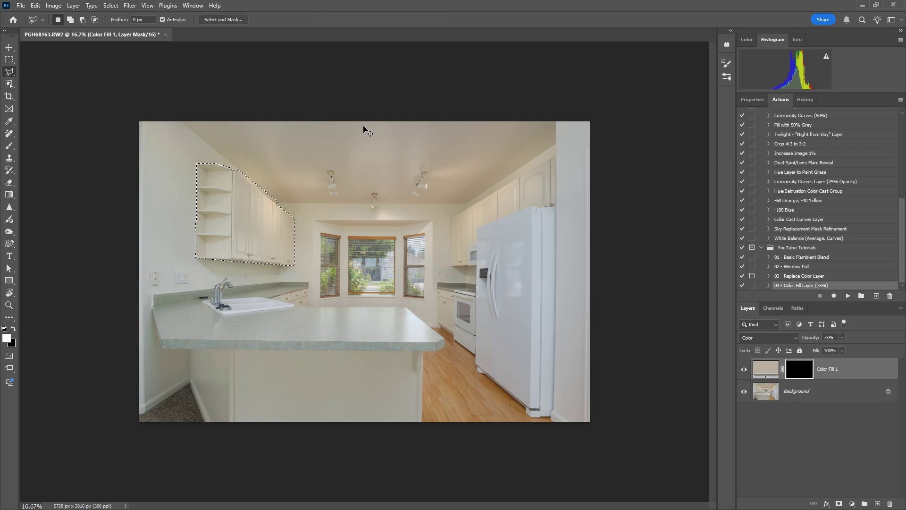
{"action": "key", "text": "ctrl+plus"}
{"action": "key", "text": "ctrl+plus"}
{"action": "scroll", "coordinate": [281, 168], "scroll_direction": "up", "scroll_amount": 3}
{"action": "scroll", "coordinate": [281, 168], "scroll_direction": "left", "scroll_amount": 4}
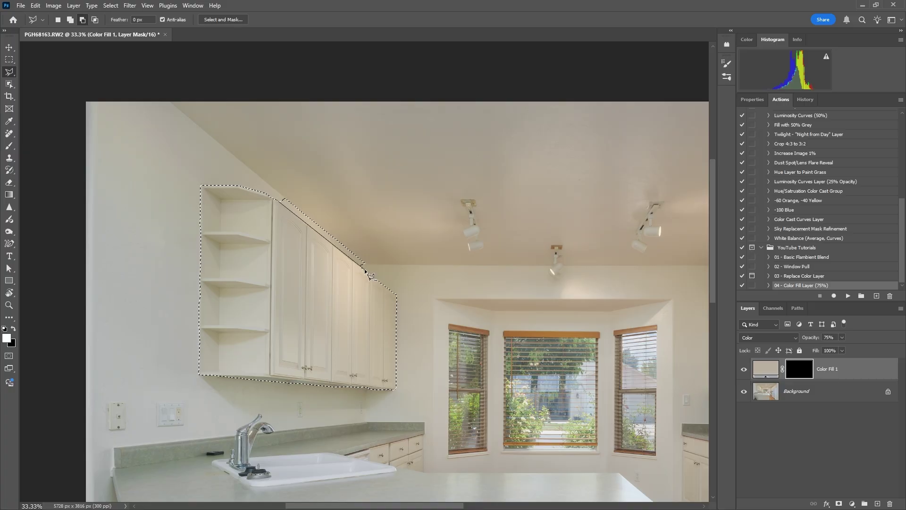
{"action": "left_click", "coordinate": [280, 195]}
- Add the right wall cabinets to the selection with the Object Selection tool, and subtract the wall strip above them
{"action": "mouse_move", "coordinate": [283, 223]}
{"action": "left_mouse_down"}
{"action": "mouse_move", "coordinate": [229, 213]}
{"action": "mouse_move", "coordinate": [157, 220]}
{"action": "left_mouse_up"}
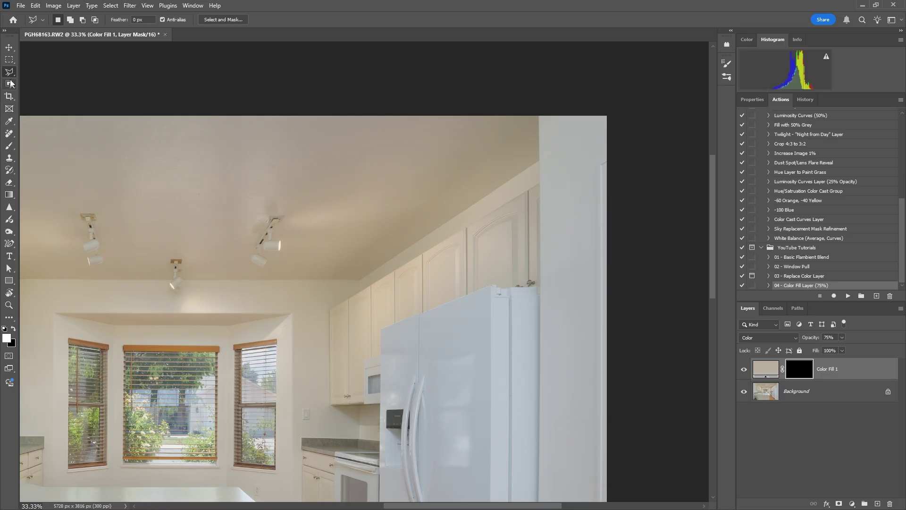
{"action": "left_click", "coordinate": [10, 83]}
{"action": "left_click_drag", "start_coordinate": [451, 236], "coordinate": [417, 168]}
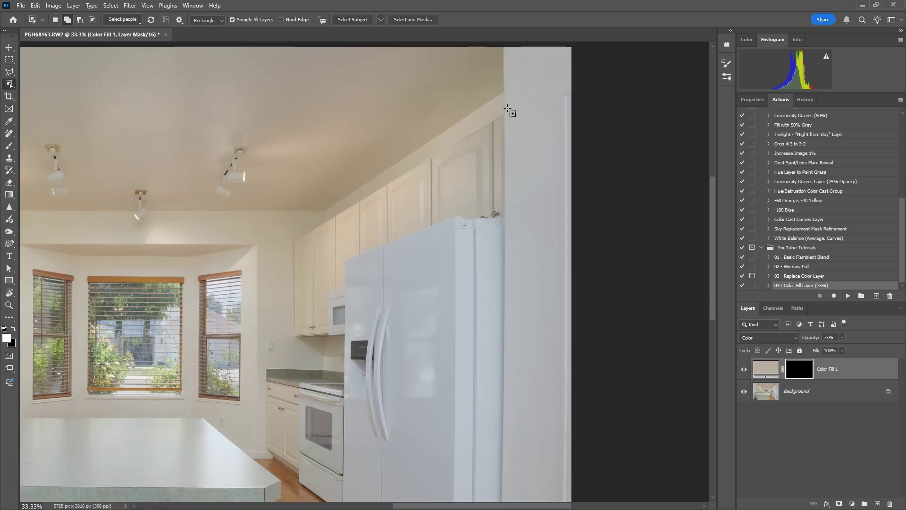
{"action": "left_click_drag", "start_coordinate": [508, 108], "coordinate": [283, 350]}
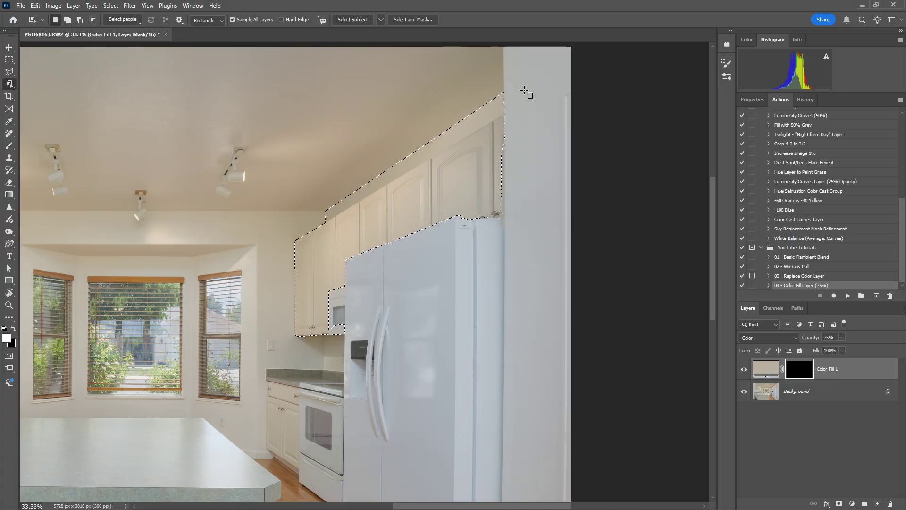
{"action": "left_click_drag", "start_coordinate": [513, 80], "coordinate": [291, 224]}
- Subtract the microwave from the right cabinet selection and include the cabinets' right edge with the Polygonal Lasso
{"action": "left_click", "coordinate": [10, 73]}
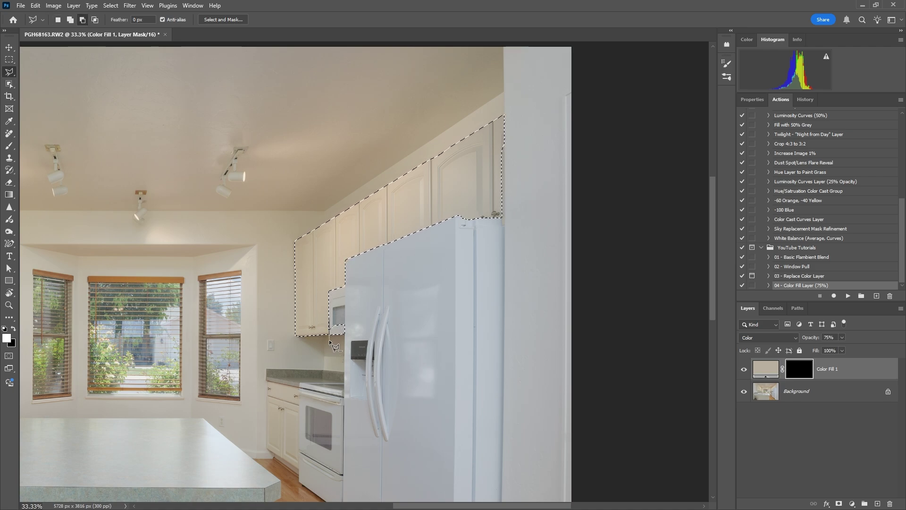
{"action": "double_click", "coordinate": [352, 310]}
{"action": "key", "text": "shift"}
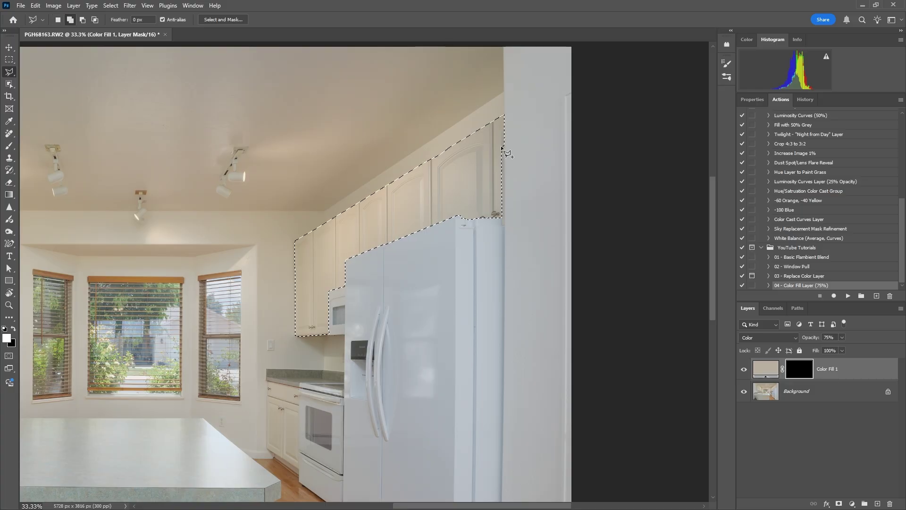
{"action": "double_click", "coordinate": [500, 211]}
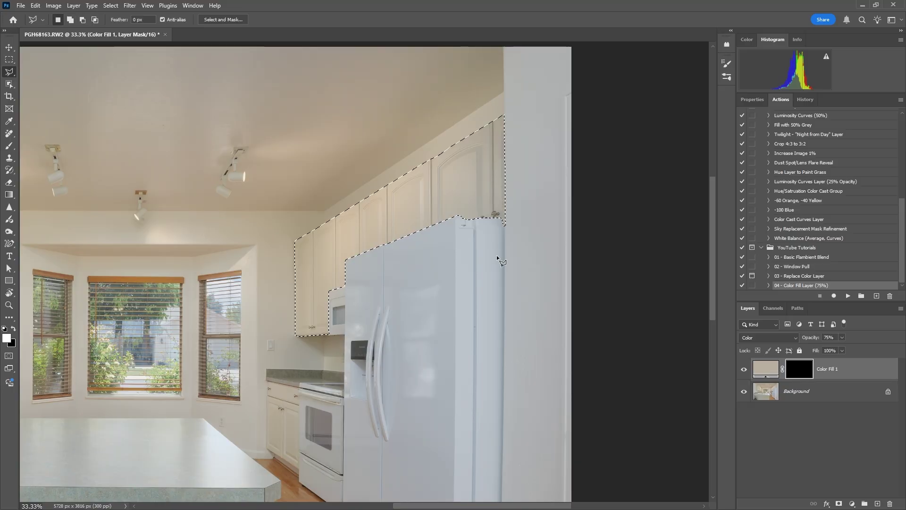
- Subtract the cabinet hinge and door knobs from the selection on both sides with the Object Selection tool
{"action": "key", "text": "w"}
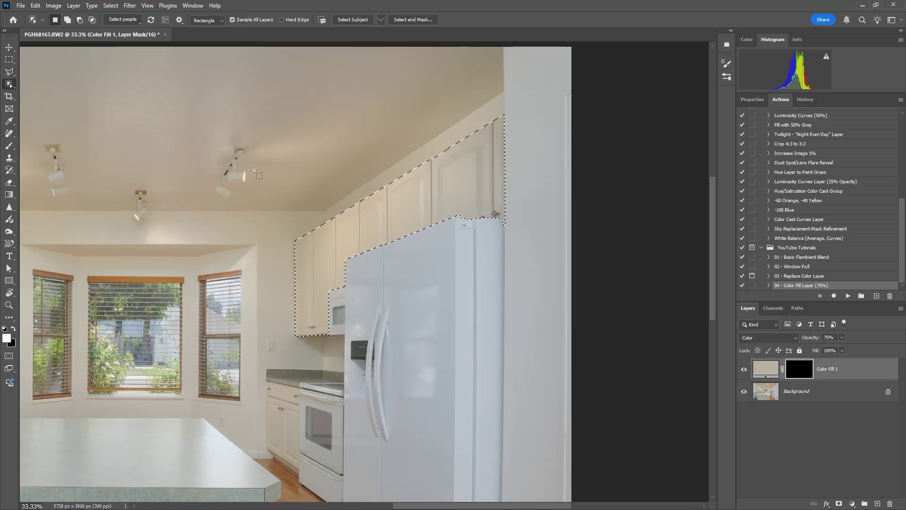
{"action": "left_click_drag", "start_coordinate": [501, 209], "coordinate": [482, 220]}
{"action": "left_click_drag", "start_coordinate": [315, 324], "coordinate": [312, 327]}
{"action": "scroll", "coordinate": [368, 284], "scroll_direction": "left", "scroll_amount": 10}
{"action": "scroll", "coordinate": [368, 283], "scroll_direction": "down", "scroll_amount": 2}
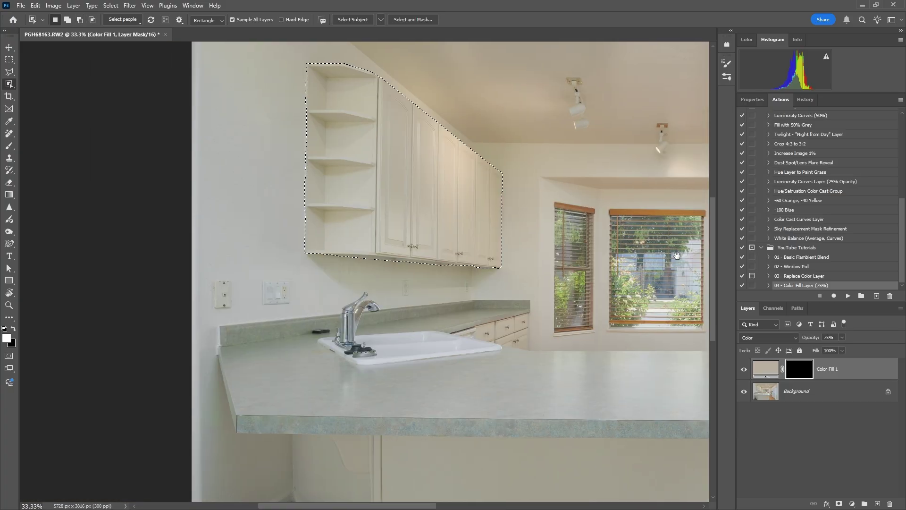
{"action": "left_click_drag", "start_coordinate": [407, 242], "coordinate": [497, 265]}
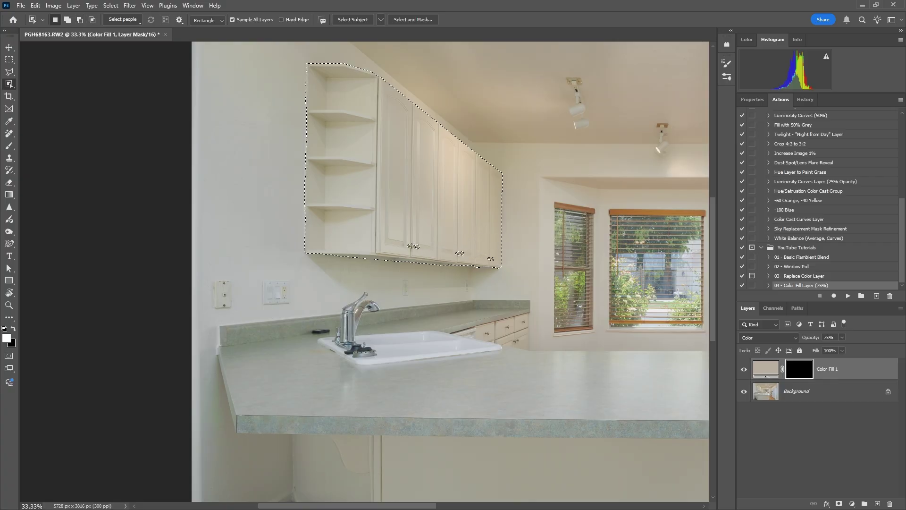
- Fill the cabinet selection with white on the Color Fill 1 mask, deselect, and merge the layers into the Background
{"action": "key", "text": "ctrl+minus"}
{"action": "key", "text": "ctrl+minus"}
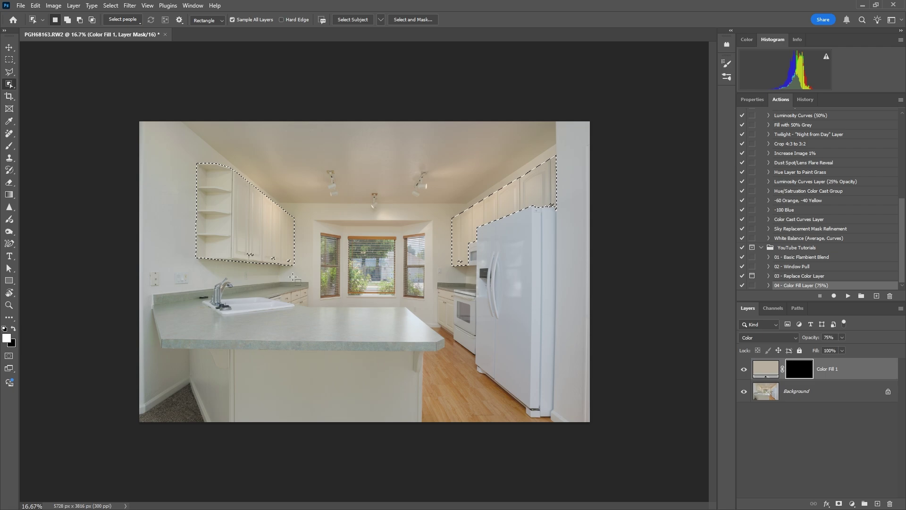
{"action": "key", "text": "b"}
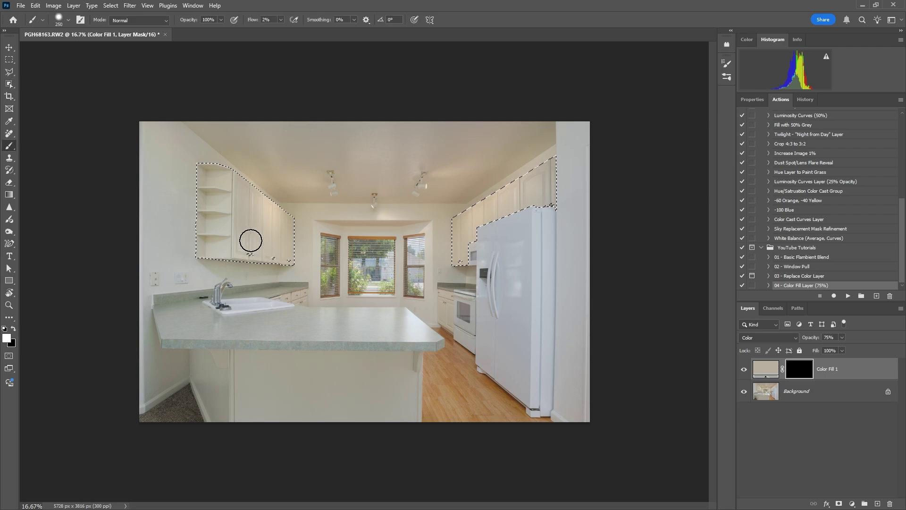
{"action": "key", "text": "bracketright"}
{"action": "key", "text": "bracketright"}
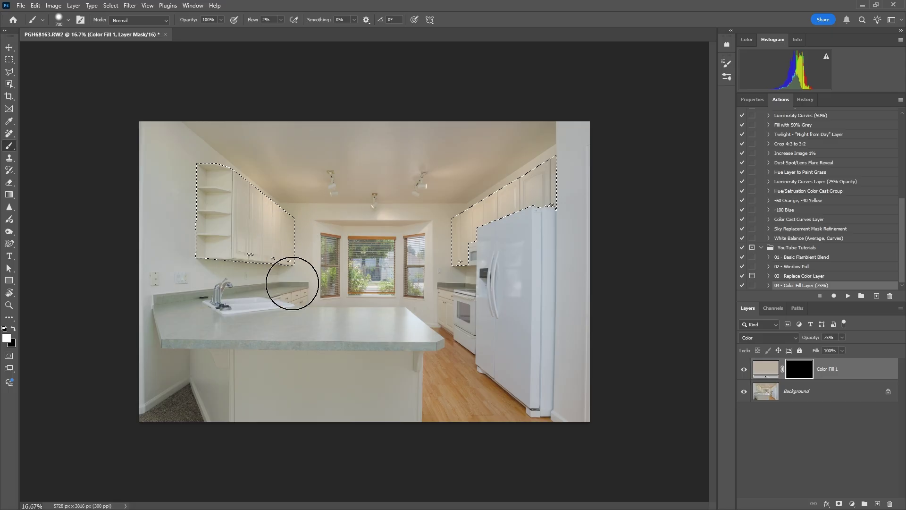
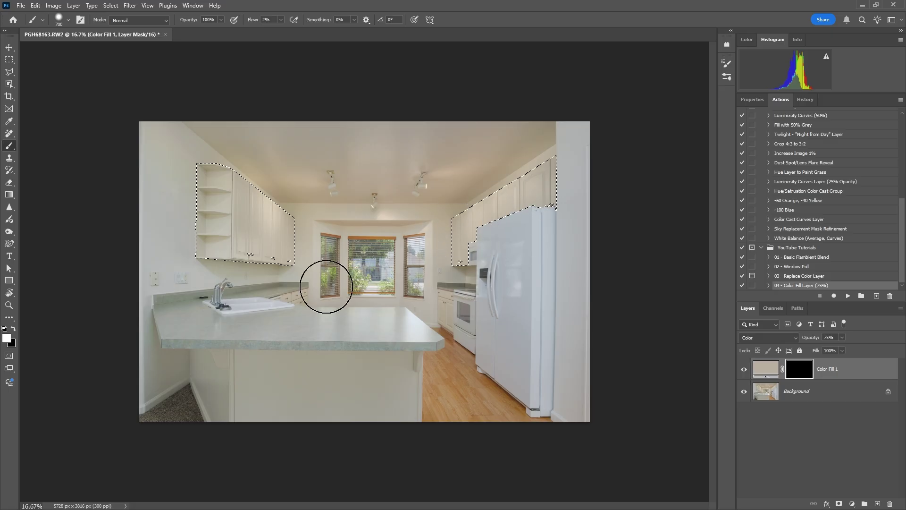
{"action": "key", "text": "alt+BackSpace"}
{"action": "key", "text": "ctrl+d"}
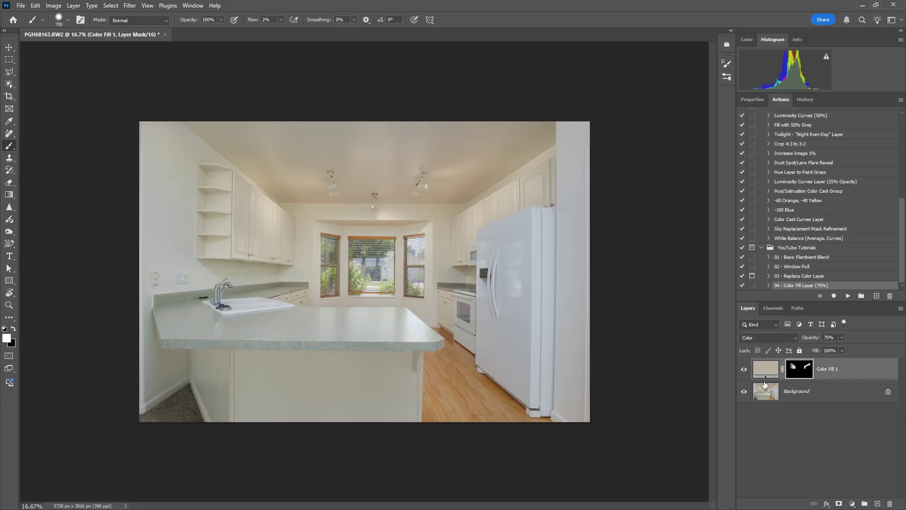
{"action": "key", "text": "ctrl+shift+e"}
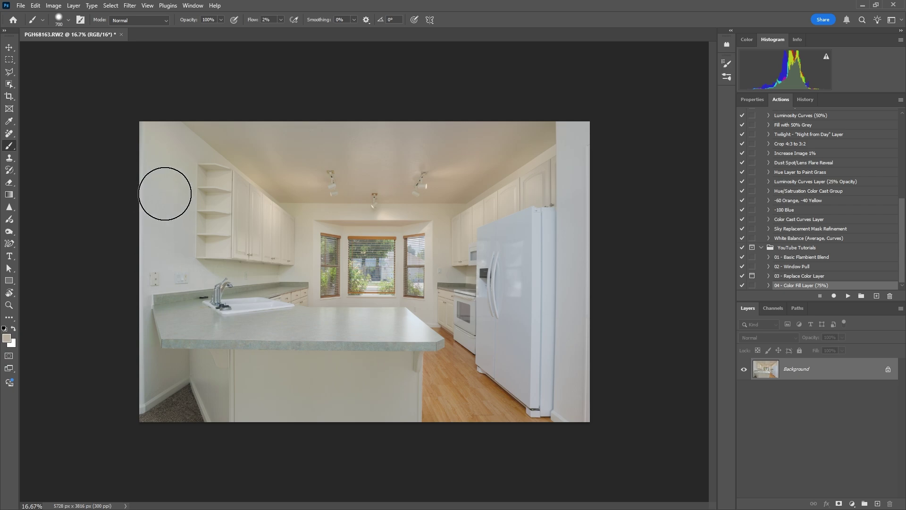
- Sample the neutral color of the right wall, add a 75% Color Fill layer in that color, and select its black mask
{"action": "key", "text": "i"}
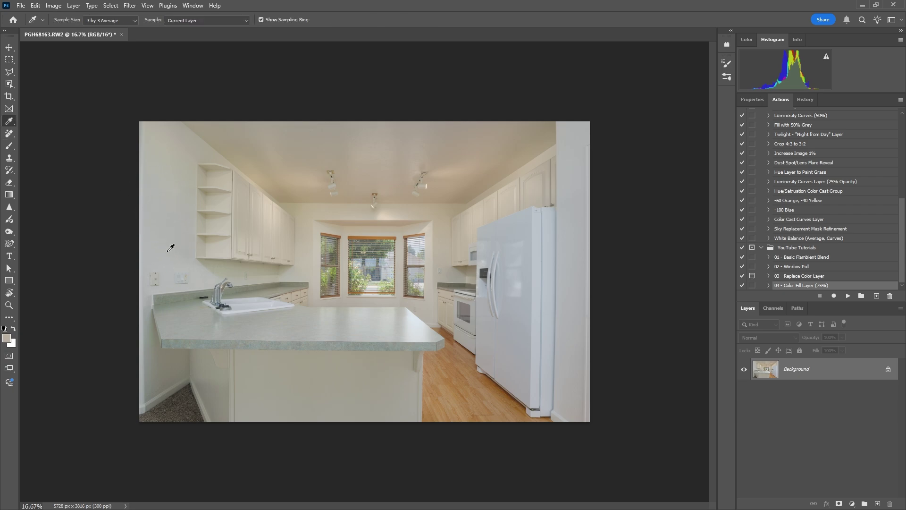
{"action": "left_click_drag", "start_coordinate": [576, 226], "coordinate": [578, 230]}
{"action": "left_click", "coordinate": [849, 297]}
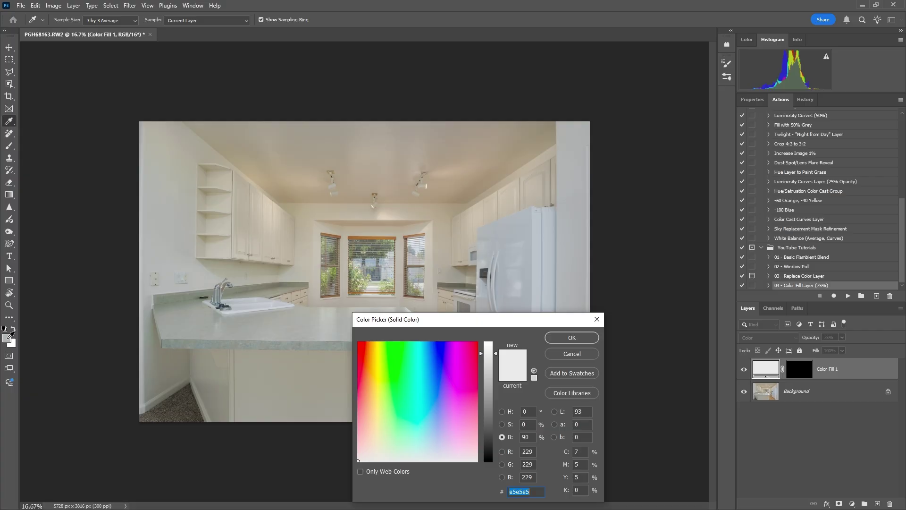
{"action": "left_click", "coordinate": [571, 337]}
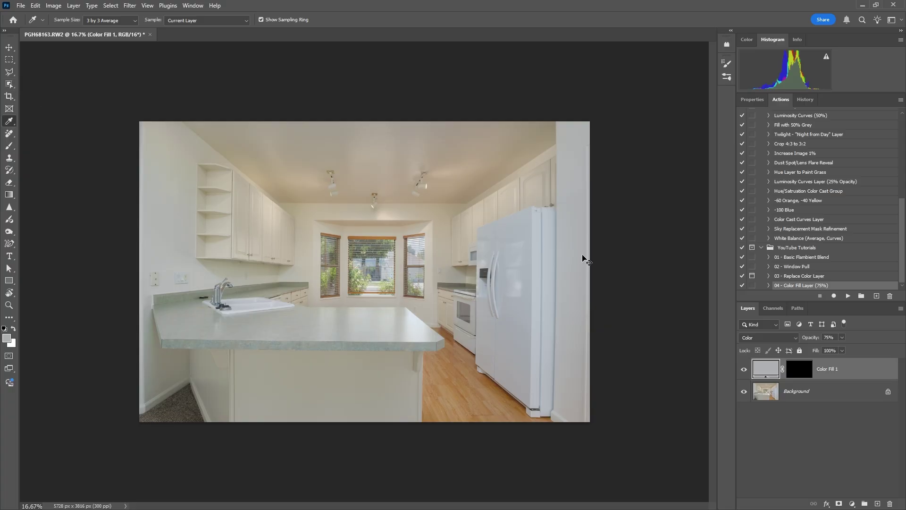
{"action": "left_click", "coordinate": [799, 368]}
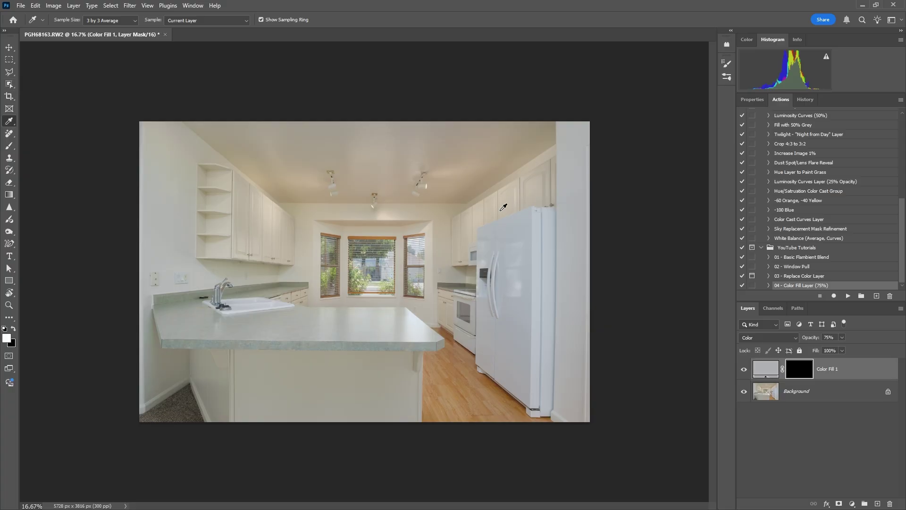
- Select the left and right wall cabinets with the Object Selection tool, leaving out the wall strip above the right ones
{"action": "left_click", "coordinate": [9, 85]}
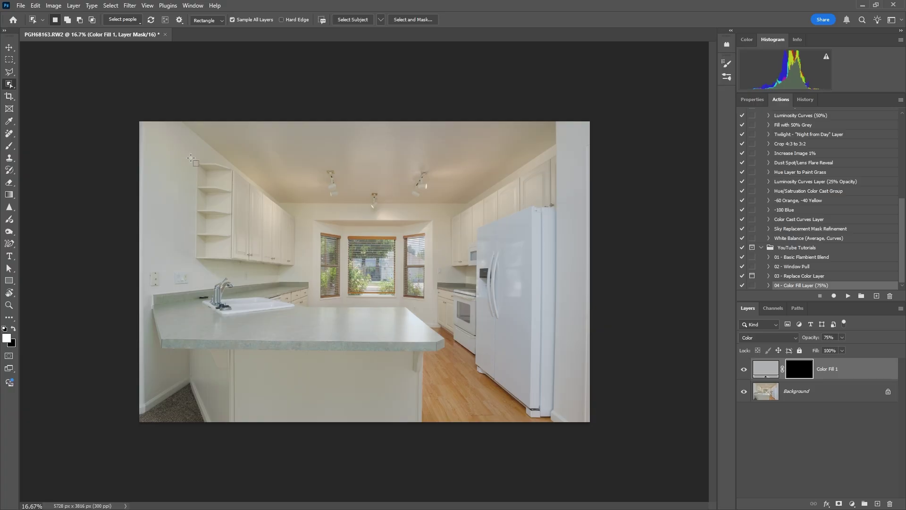
{"action": "left_click_drag", "start_coordinate": [190, 158], "coordinate": [297, 278]}
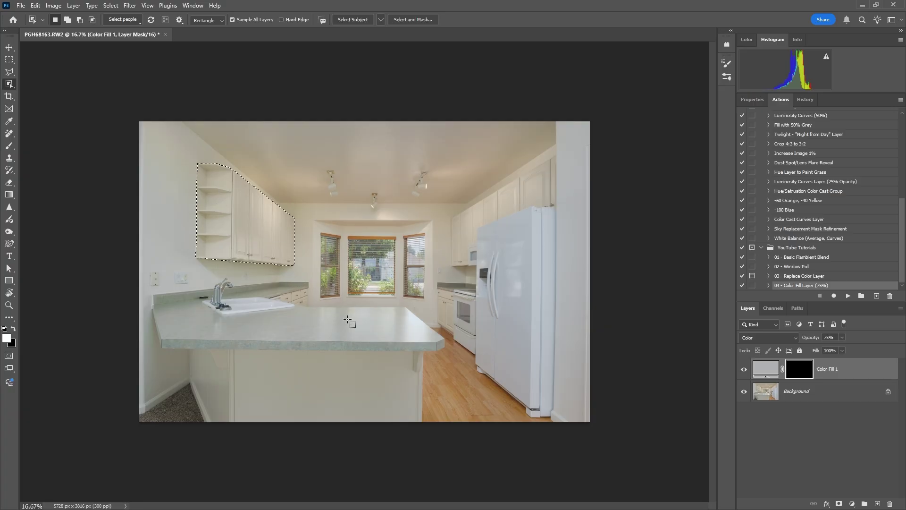
{"action": "left_click_drag", "start_coordinate": [559, 152], "coordinate": [452, 275]}
{"action": "left_click_drag", "start_coordinate": [562, 137], "coordinate": [455, 215]}
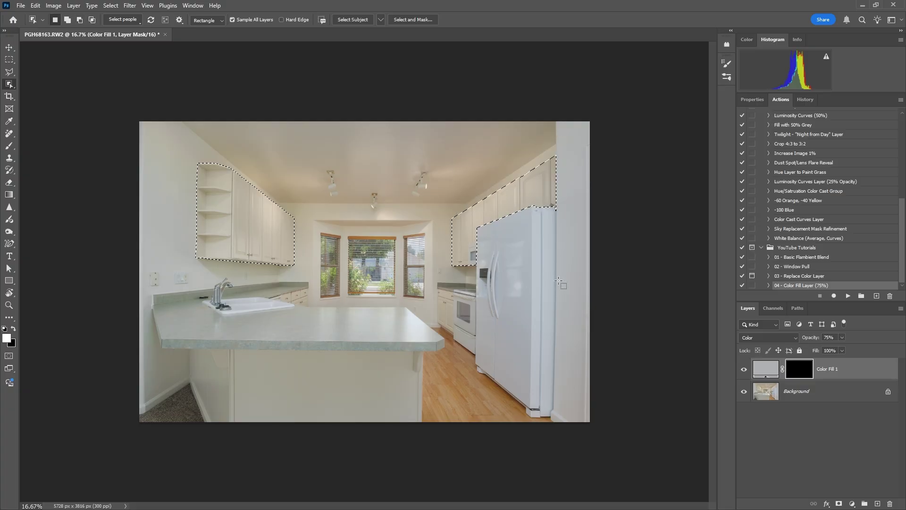
- Add the ceiling track lights and each of the three bay windows to the cabinet selection, without the surrounding window nook
{"action": "left_click_drag", "start_coordinate": [434, 169], "coordinate": [363, 222]}
{"action": "left_click_drag", "start_coordinate": [343, 164], "coordinate": [430, 308]}
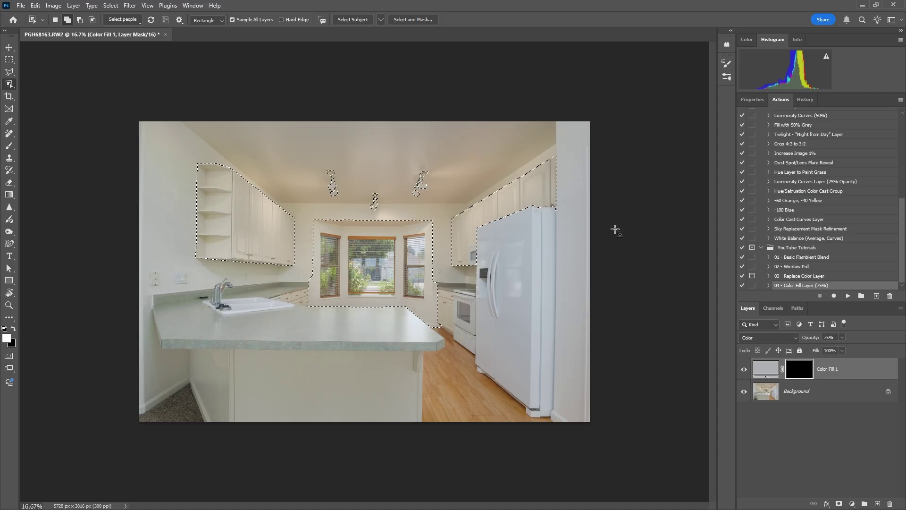
{"action": "key", "text": "ctrl+z"}
{"action": "left_click_drag", "start_coordinate": [317, 228], "coordinate": [343, 306]}
{"action": "left_click_drag", "start_coordinate": [346, 231], "coordinate": [400, 304]}
{"action": "left_click_drag", "start_coordinate": [427, 228], "coordinate": [402, 306]}
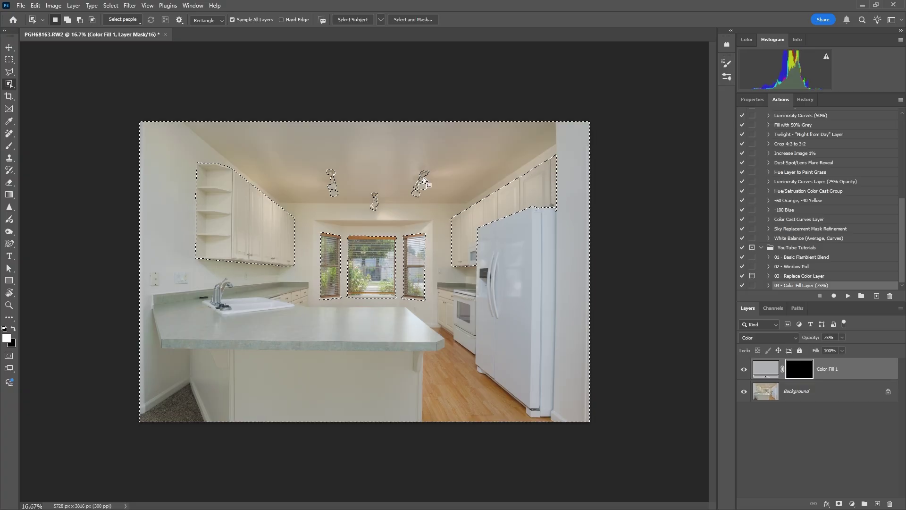
- Invert the selection, paint the Color Fill 1 mask white over the ceiling and upper walls, and deselect
{"action": "key", "text": "ctrl+shift+i"}
{"action": "key", "text": "b"}
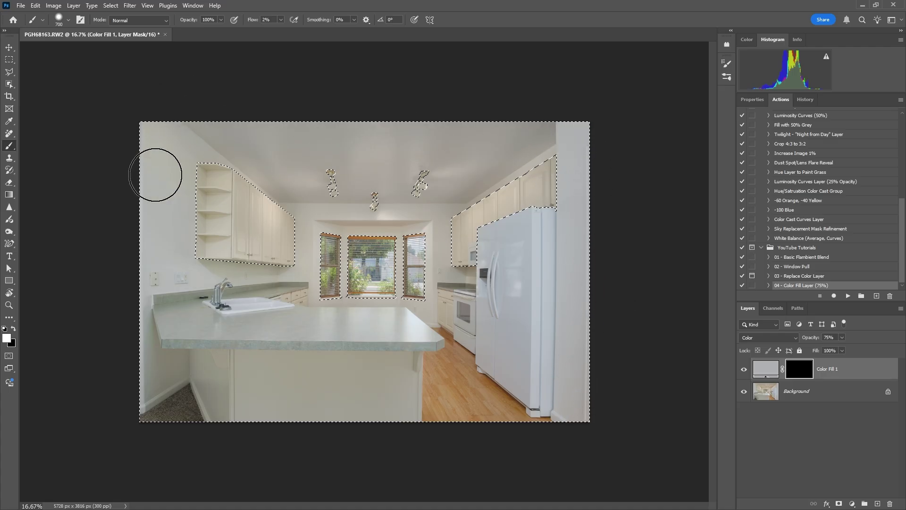
{"action": "key", "text": "alt+BackSpace"}
{"action": "key", "text": "ctrl+d"}
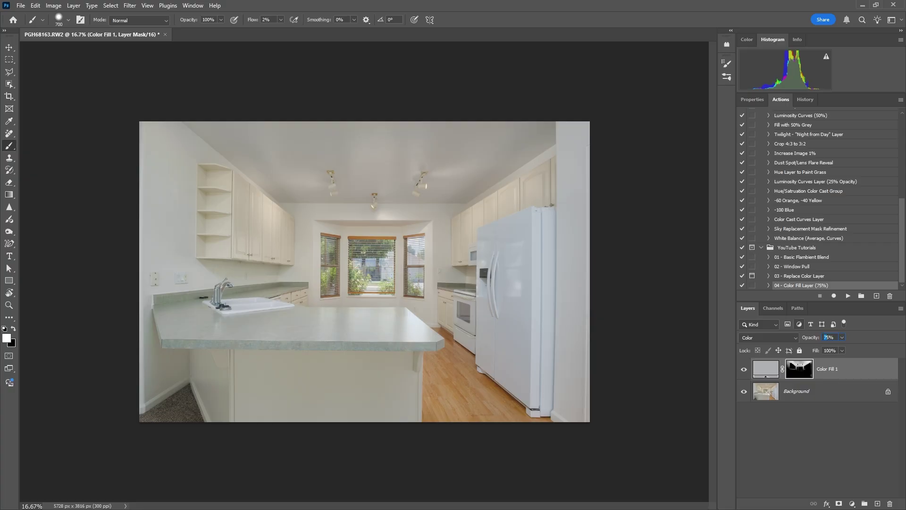
- Set the Color Fill 1 layer's opacity to 65%, compare the photo with and without it, and merge it into the Background
{"action": "type", "text": "65"}
{"action": "left_click", "coordinate": [744, 369]}
{"action": "left_click", "coordinate": [744, 370]}
{"action": "left_click", "coordinate": [745, 370]}
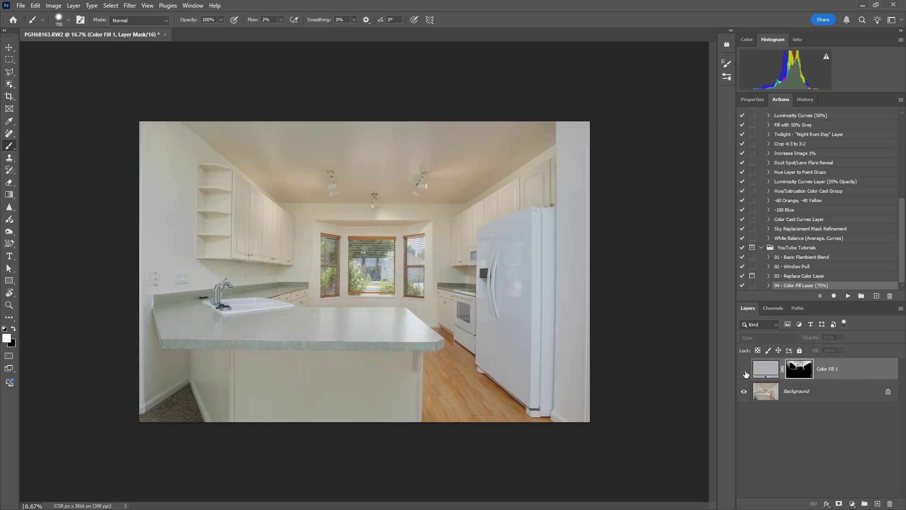
{"action": "left_click", "coordinate": [744, 370]}
{"action": "left_click", "coordinate": [744, 370]}
{"action": "left_click", "coordinate": [744, 370]}
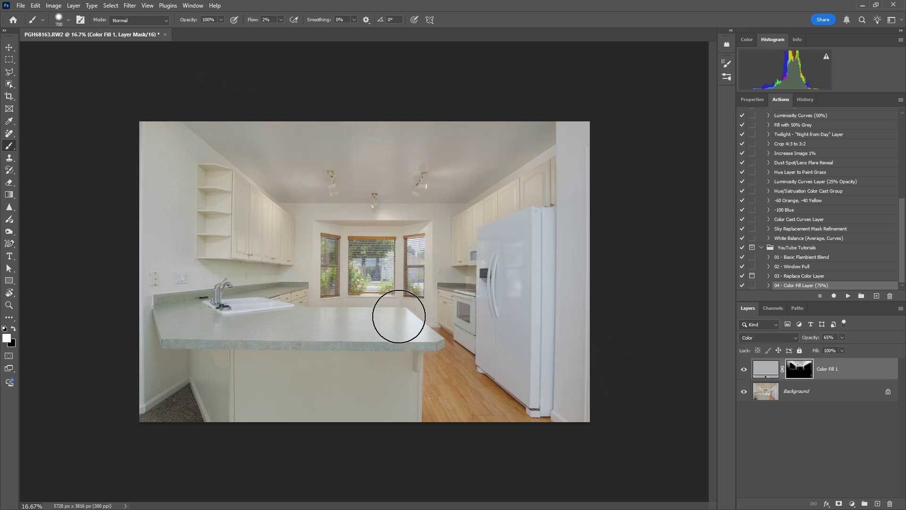
{"action": "key", "text": "Delete"}
- Erase the black object on the counter beside the faucet using the Remove tool with a smaller brush
{"action": "key", "text": "ctrl+plus"}
{"action": "key", "text": "ctrl+plus"}
{"action": "key", "text": "ctrl+plus"}
{"action": "key", "text": "ctrl+plus"}
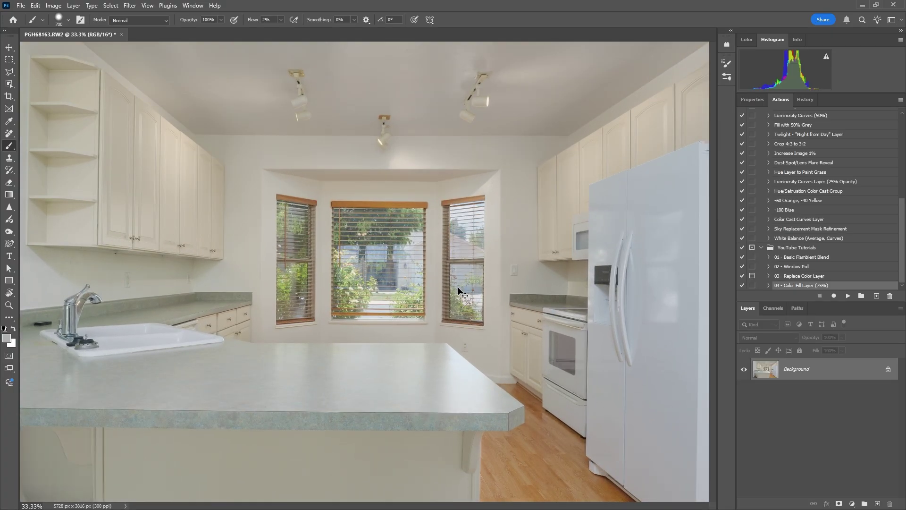
{"action": "key", "text": "ctrl+plus"}
{"action": "left_click_drag", "start_coordinate": [245, 264], "coordinate": [692, 230]}
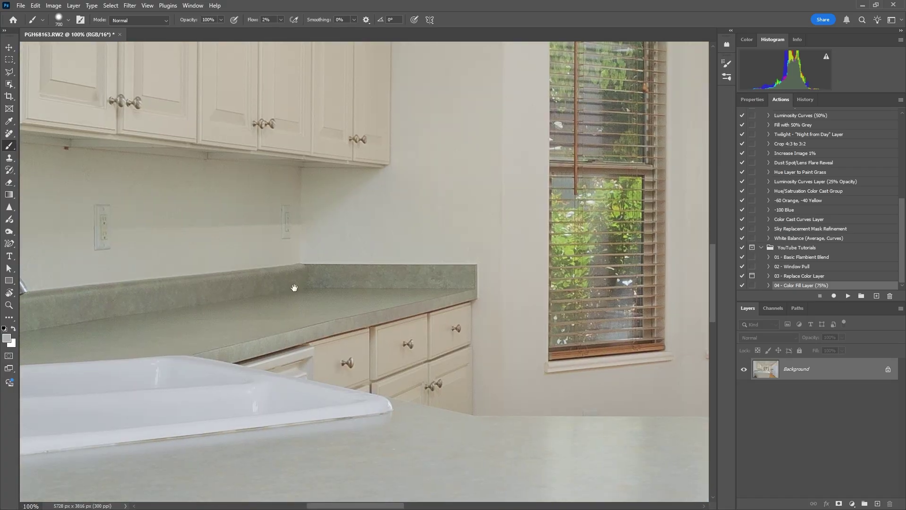
{"action": "left_click_drag", "start_coordinate": [401, 326], "coordinate": [684, 230]}
{"action": "left_click_drag", "start_coordinate": [464, 288], "coordinate": [522, 304]}
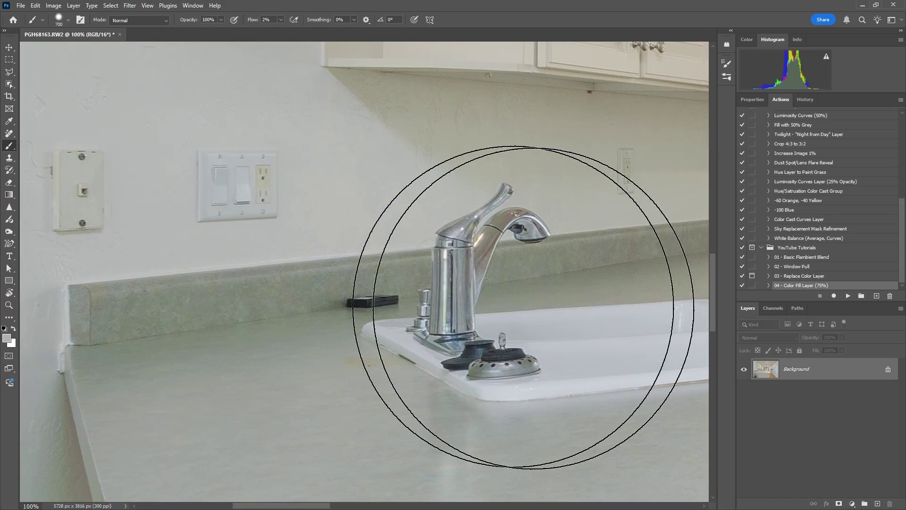
{"action": "left_click", "coordinate": [8, 134]}
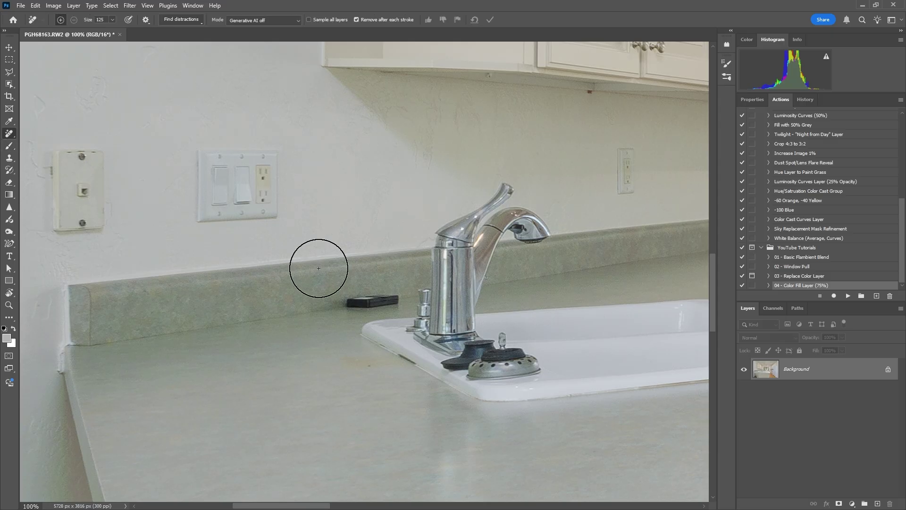
{"action": "key", "text": "bracketleft"}
{"action": "key", "text": "bracketleft"}
{"action": "key", "text": "bracketleft"}
{"action": "key", "text": "bracketleft"}
{"action": "key", "text": "bracketleft"}
{"action": "key", "text": "bracketleft"}
{"action": "key", "text": "bracketleft"}
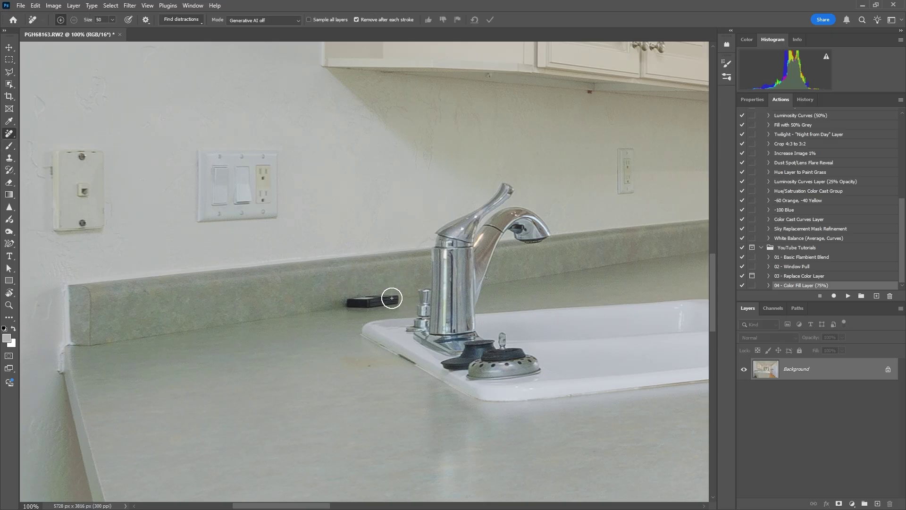
{"action": "mouse_move", "coordinate": [396, 298]}
{"action": "left_mouse_down"}
{"action": "mouse_move", "coordinate": [346, 304]}
{"action": "mouse_move", "coordinate": [399, 307]}
{"action": "left_mouse_up"}
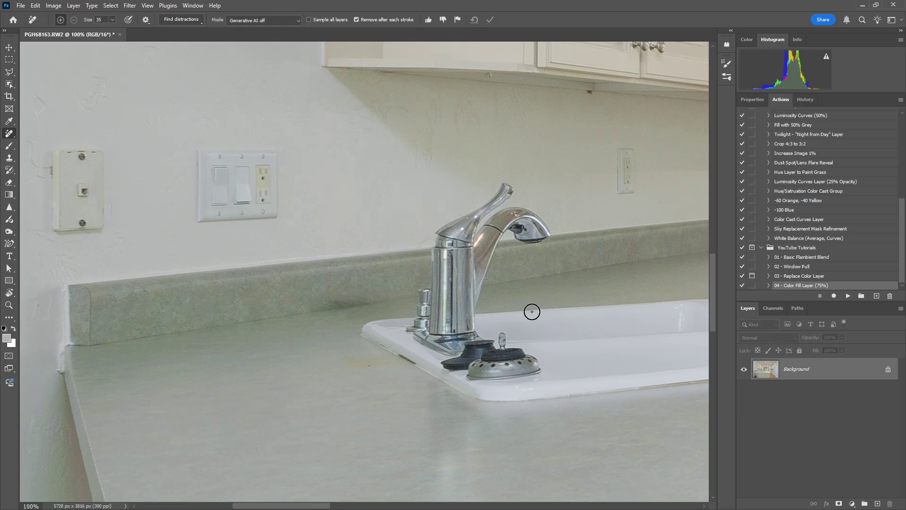
- Clean up the leftover dark smudge on the counter and backsplash beside the faucet with the Remove tool at size 50
{"action": "key", "text": "ctrl+minus"}
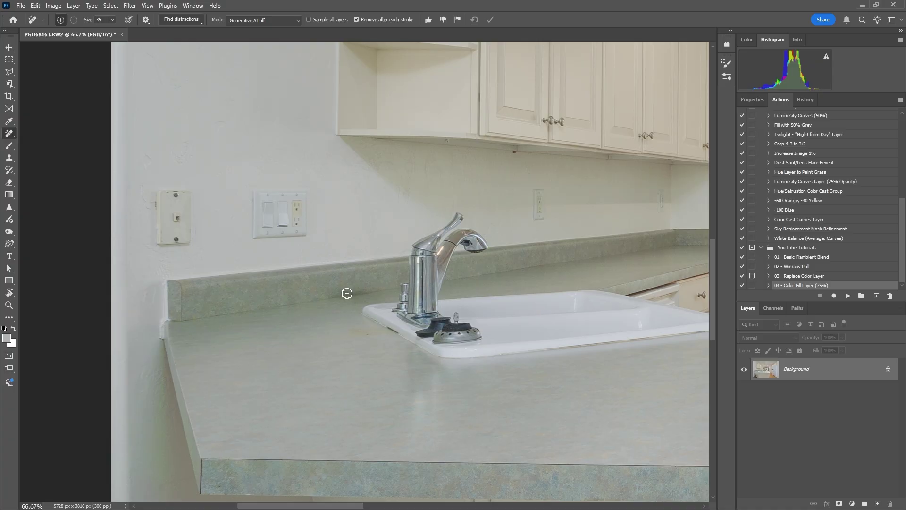
{"action": "key", "text": "bracketright"}
{"action": "left_click_drag", "start_coordinate": [338, 293], "coordinate": [375, 293]}
{"action": "left_click_drag", "start_coordinate": [372, 290], "coordinate": [337, 294]}
{"action": "key", "text": "ctrl+0"}
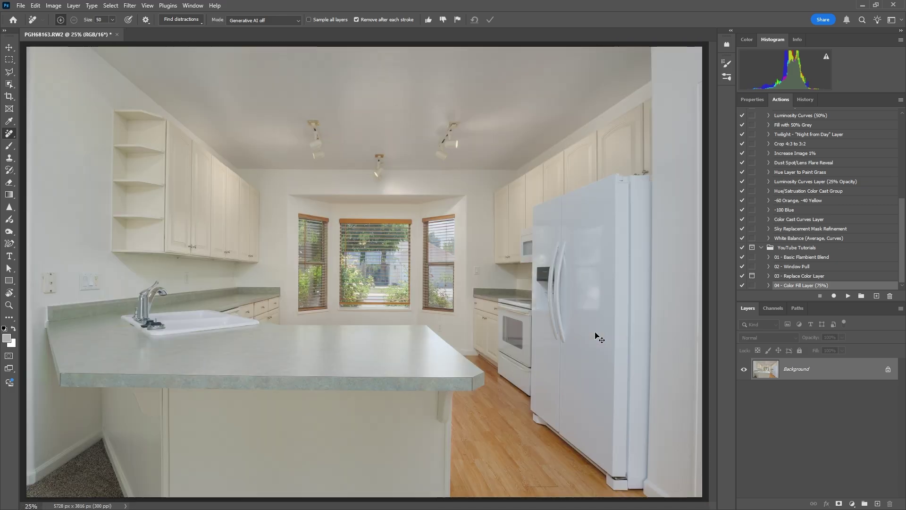
{"action": "key", "text": "ctrl+minus"}
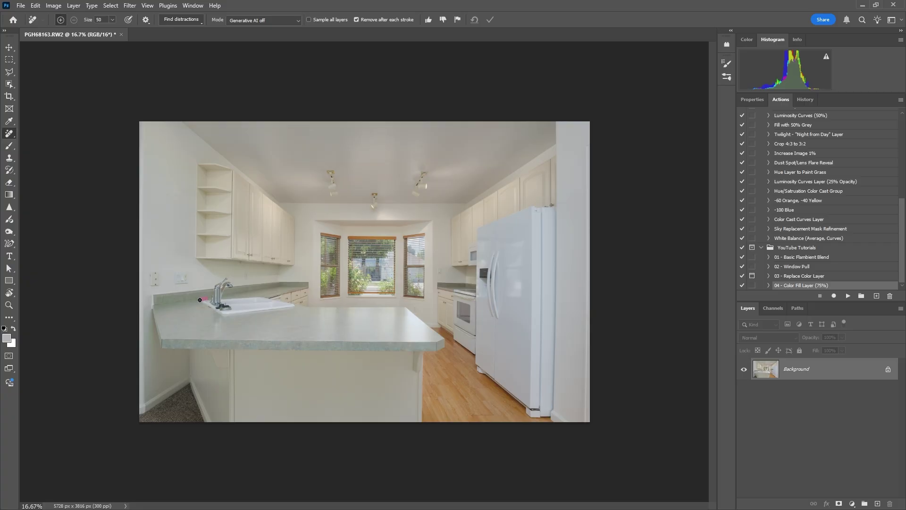
{"action": "left_click_drag", "start_coordinate": [200, 299], "coordinate": [200, 300]}
- Examine the bay windows, ceiling, right cabinets, refrigerator and wood floor up close for remaining flaws
{"action": "key", "text": "ctrl+plus"}
{"action": "key", "text": "ctrl+plus"}
{"action": "key", "text": "ctrl+plus"}
{"action": "key", "text": "ctrl+plus"}
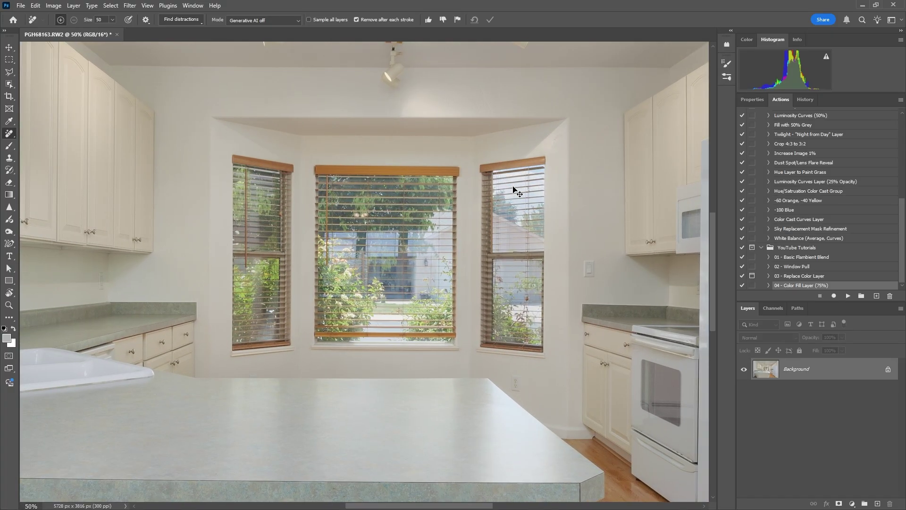
{"action": "key", "text": "ctrl+plus"}
{"action": "key", "text": "ctrl+plus"}
{"action": "key", "text": "ctrl+plus"}
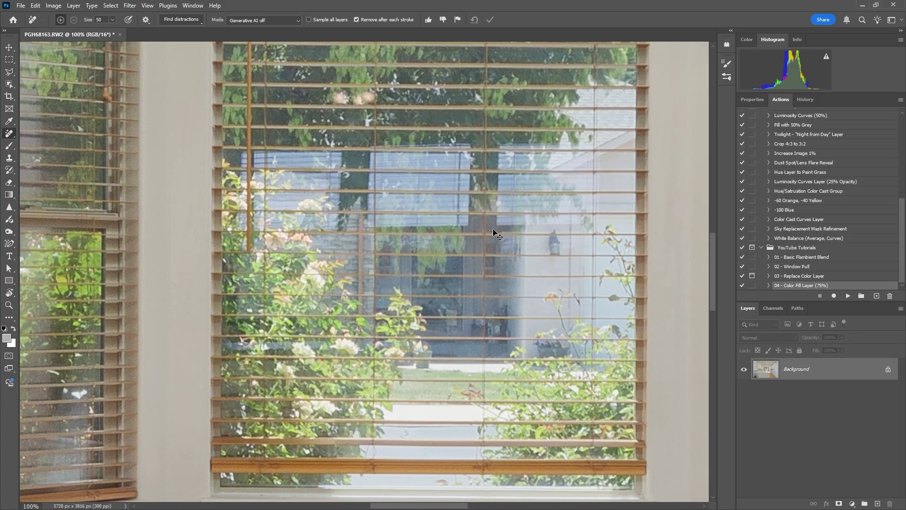
{"action": "key", "text": "ctrl+minus"}
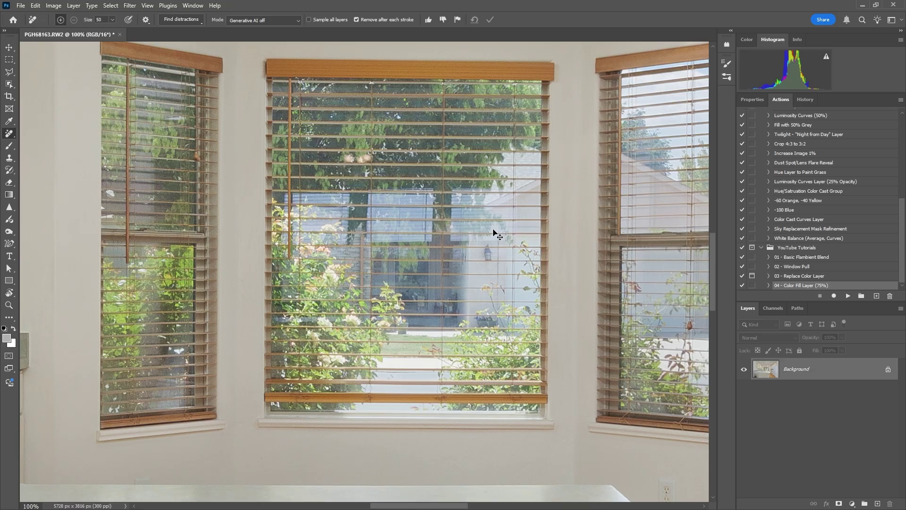
{"action": "key", "text": "ctrl+minus"}
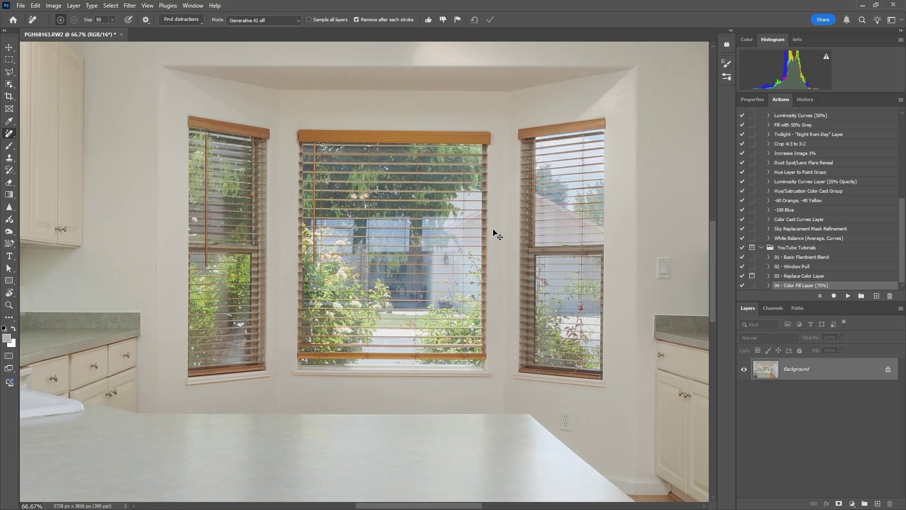
{"action": "key", "text": "ctrl+minus"}
{"action": "key", "text": "ctrl+minus"}
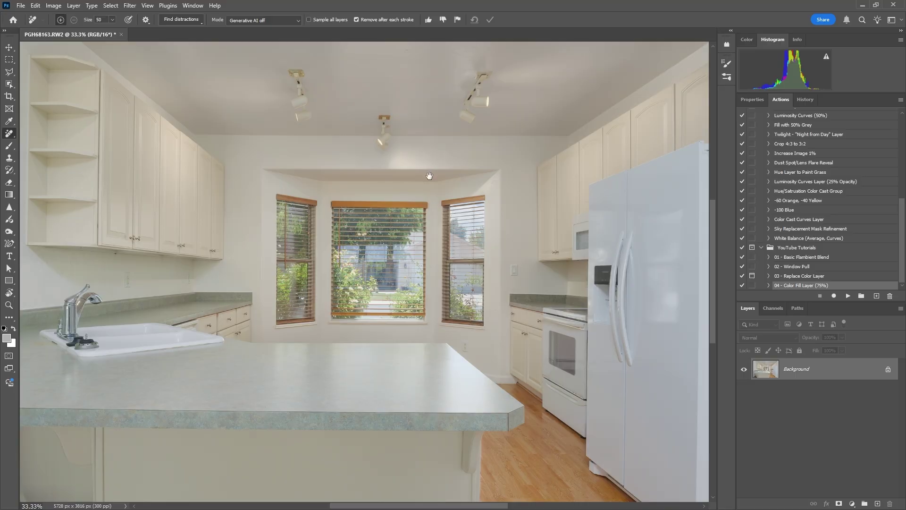
{"action": "left_click_drag", "start_coordinate": [289, 230], "coordinate": [433, 389]}
{"action": "scroll", "coordinate": [417, 268], "scroll_direction": "right", "scroll_amount": 5}
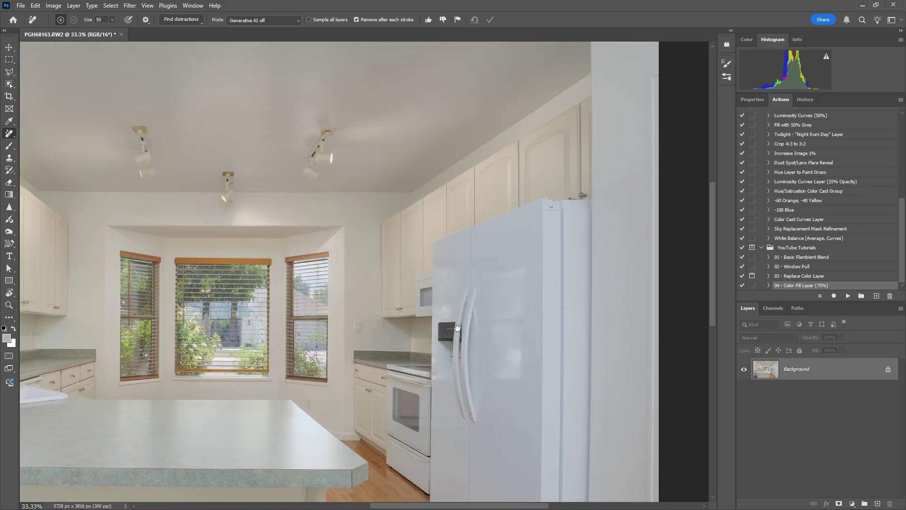
{"action": "left_click_drag", "start_coordinate": [457, 327], "coordinate": [407, 188]}
{"action": "left_click_drag", "start_coordinate": [451, 333], "coordinate": [491, 283]}
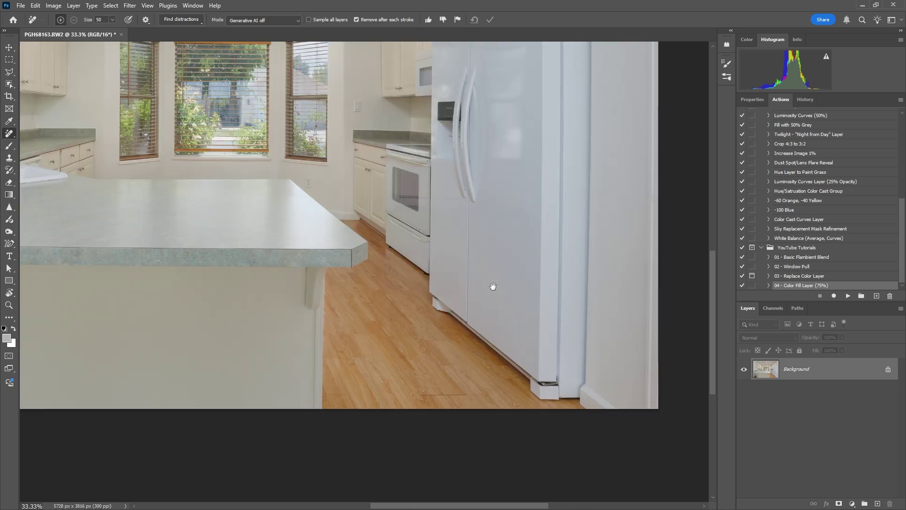
{"action": "left_click_drag", "start_coordinate": [447, 323], "coordinate": [491, 313]}
{"action": "left_click_drag", "start_coordinate": [433, 199], "coordinate": [459, 266]}
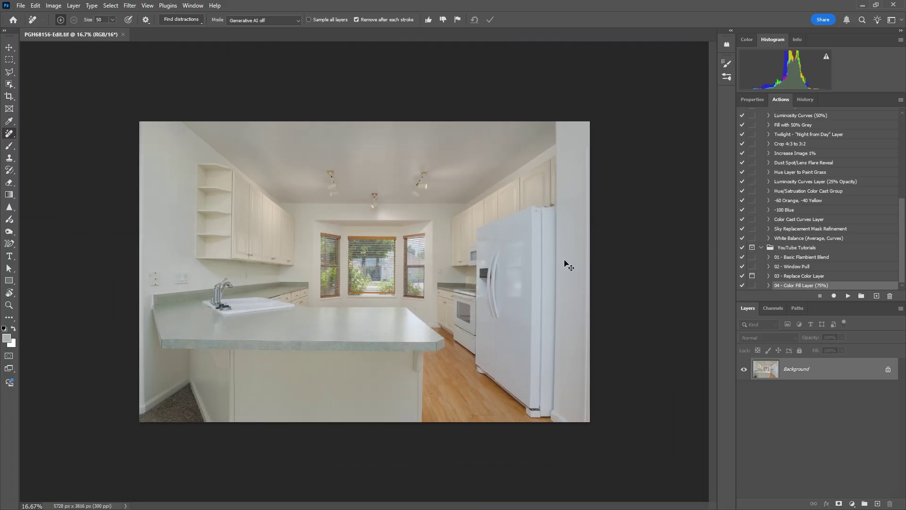
- Close the edited photo, switch to Lightroom Classic, and apply the Post Blend Bump preset to PGH68156-Edit.tif
{"action": "key", "text": "ctrl+w"}
{"action": "left_click", "coordinate": [862, 5]}
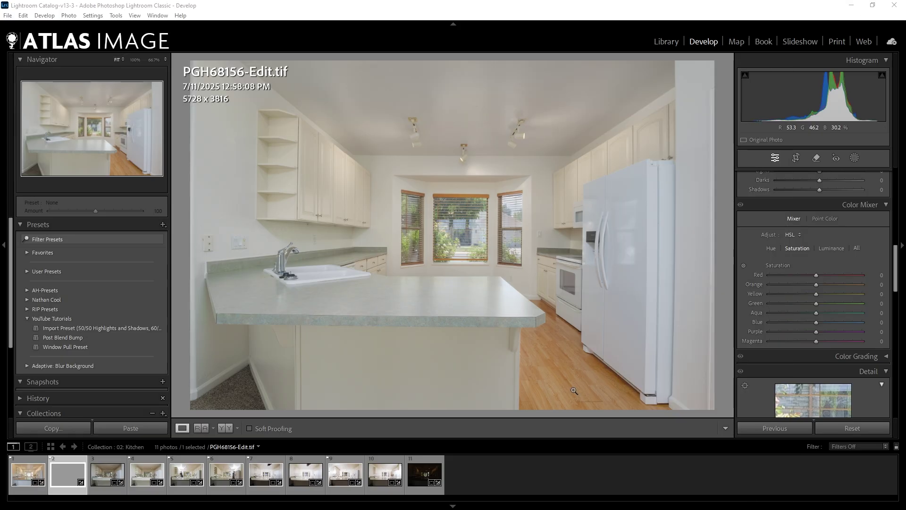
{"action": "left_click", "coordinate": [80, 336]}
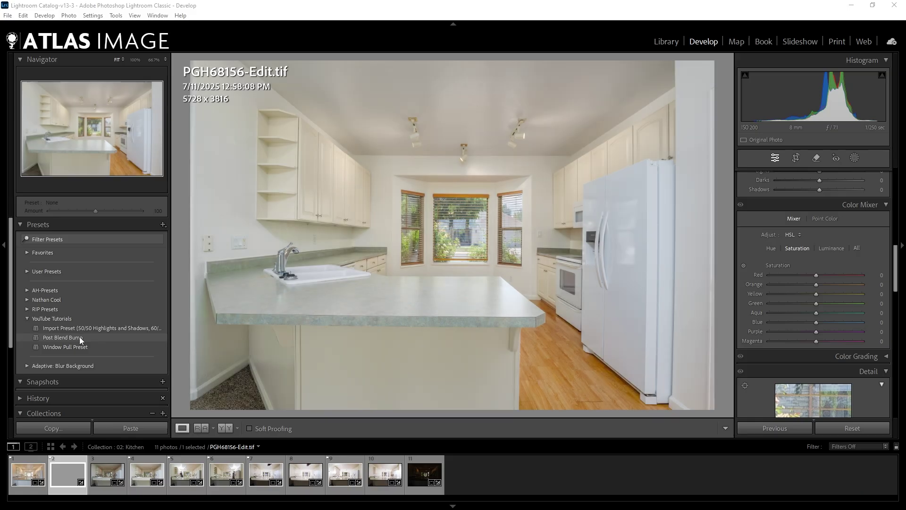
{"action": "left_click", "coordinate": [79, 336]}
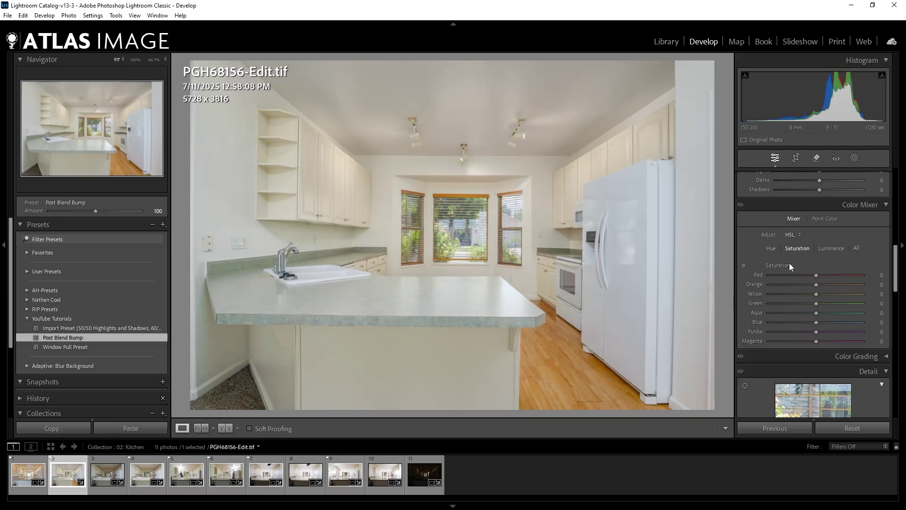
- Set the Color Mixer saturation to -10 for orange and -15 for yellow
{"action": "left_click", "coordinate": [880, 284]}
{"action": "key", "text": "Tab"}
{"action": "key", "text": "Return"}
{"action": "left_click", "coordinate": [882, 285]}
{"action": "key", "text": "Tab"}
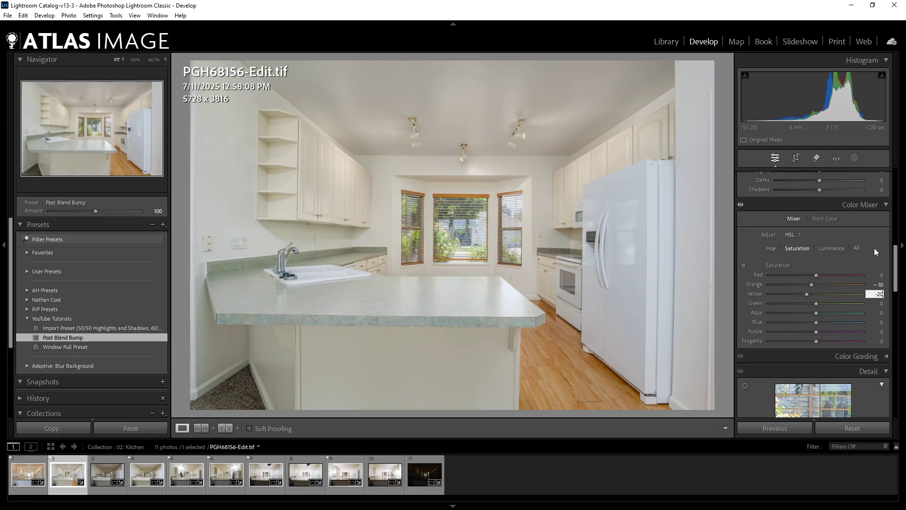
{"action": "type", "text": "-20"}
{"action": "key", "text": "BackSpace"}
{"action": "key", "text": "BackSpace"}
{"action": "type", "text": "15"}
{"action": "key", "text": "Return"}
{"action": "scroll", "coordinate": [753, 249], "scroll_direction": "up", "scroll_amount": 10}
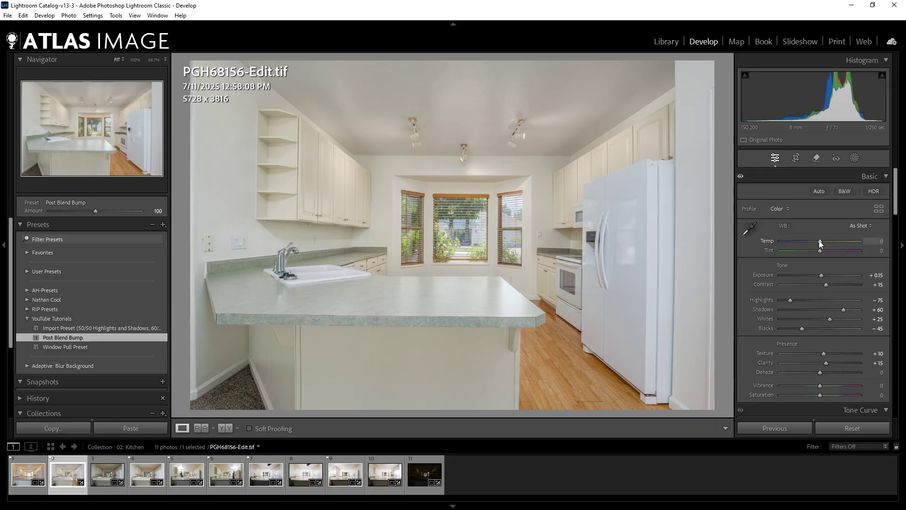
- Try cooling the white balance by lowering Temp to -37, and undo the change
{"action": "left_click_drag", "start_coordinate": [819, 240], "coordinate": [806, 241]}
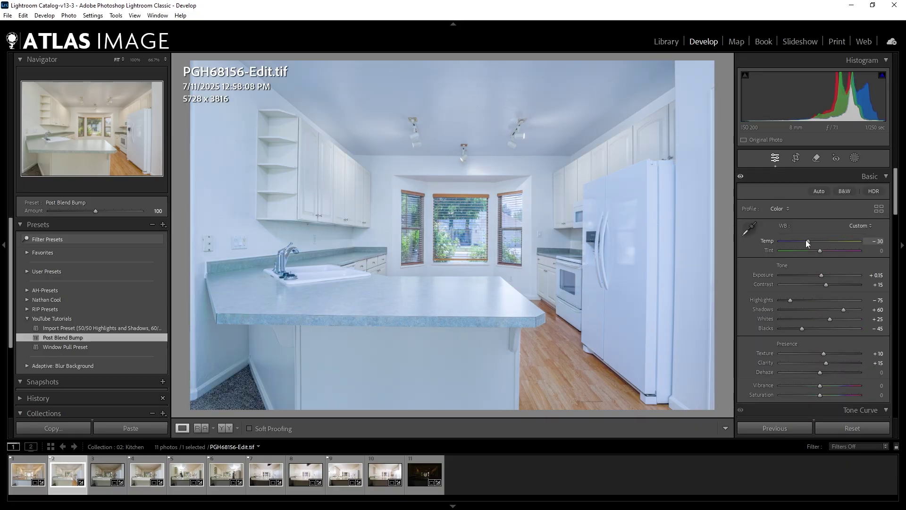
{"action": "key", "text": "ctrl+z"}
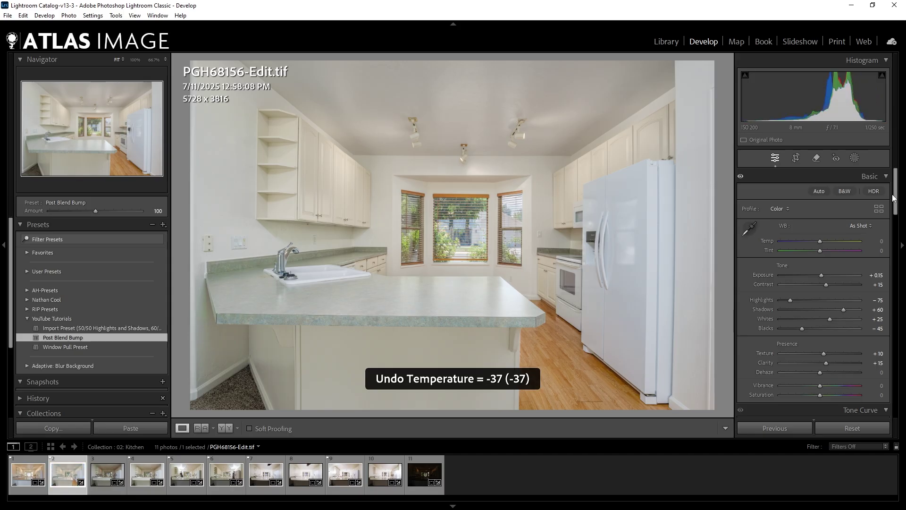
{"action": "left_click_drag", "start_coordinate": [900, 215], "coordinate": [904, 280]}
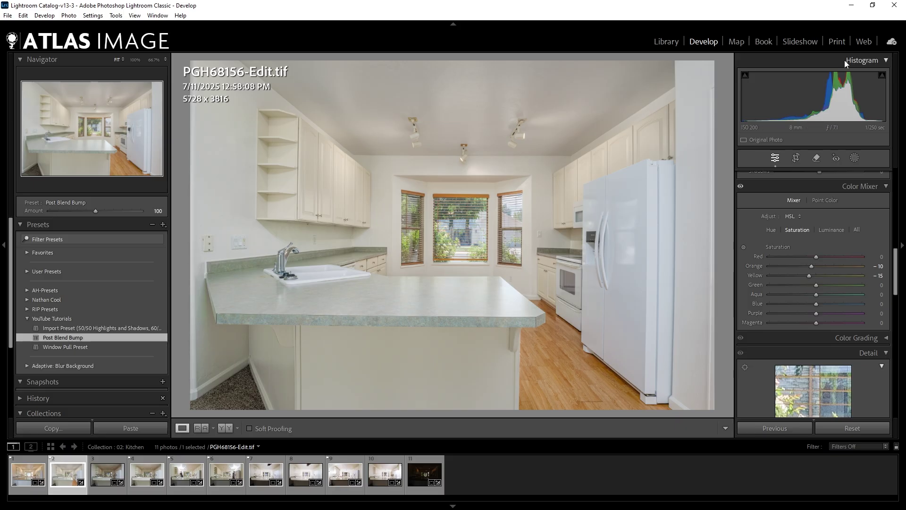
- Set the photo's Exposure to +0.25
{"action": "scroll", "coordinate": [783, 235], "scroll_direction": "up", "scroll_amount": 10}
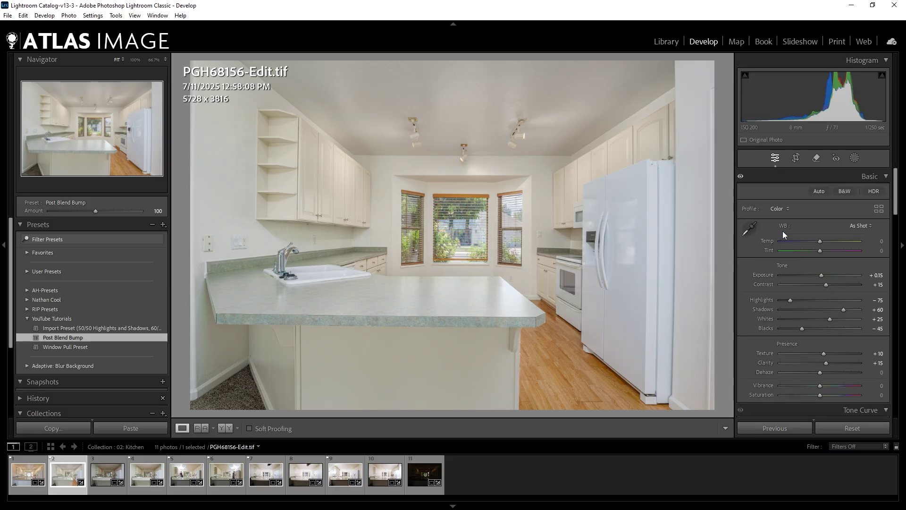
{"action": "left_click", "coordinate": [878, 275]}
{"action": "type", "text": "0.25"}
{"action": "key", "text": "Return"}
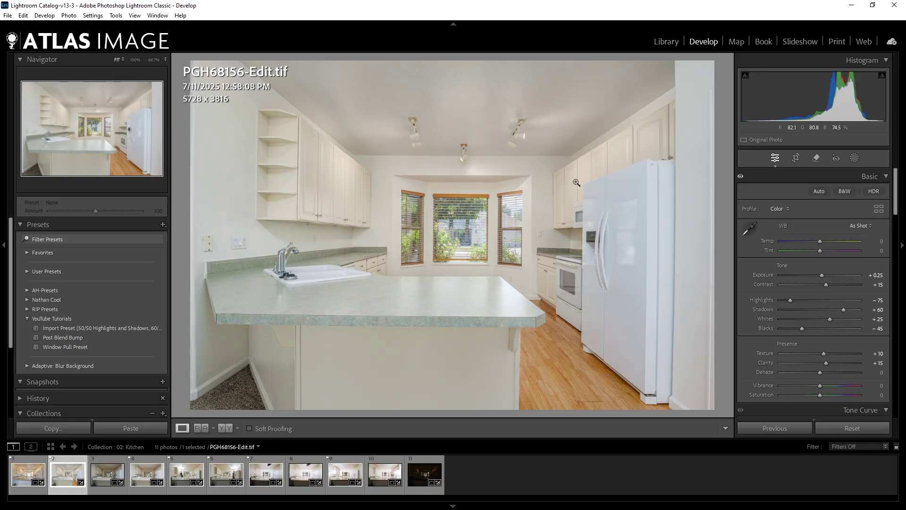
- Enable Constrain Crop and set the manual lens correction Distortion amount to 5
{"action": "scroll", "coordinate": [754, 270], "scroll_direction": "down", "scroll_amount": 15}
{"action": "scroll", "coordinate": [752, 271], "scroll_direction": "up", "scroll_amount": 3}
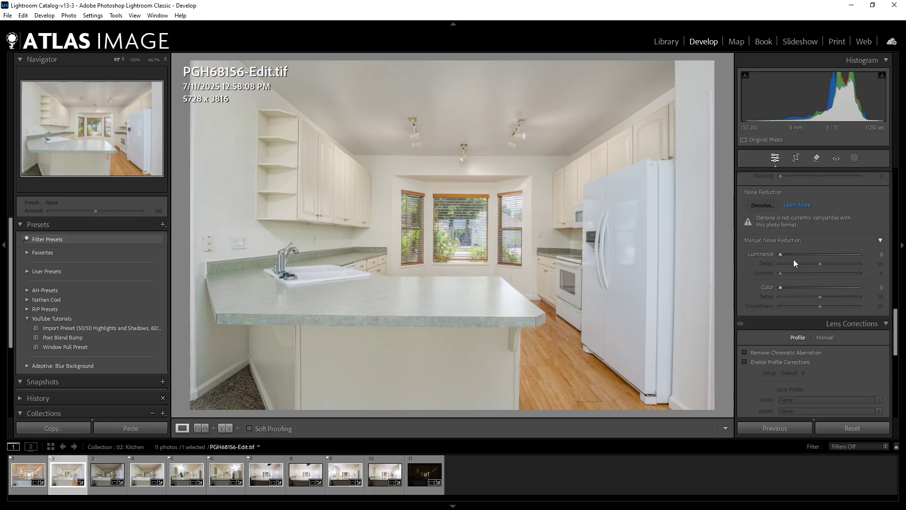
{"action": "left_click", "coordinate": [826, 270]}
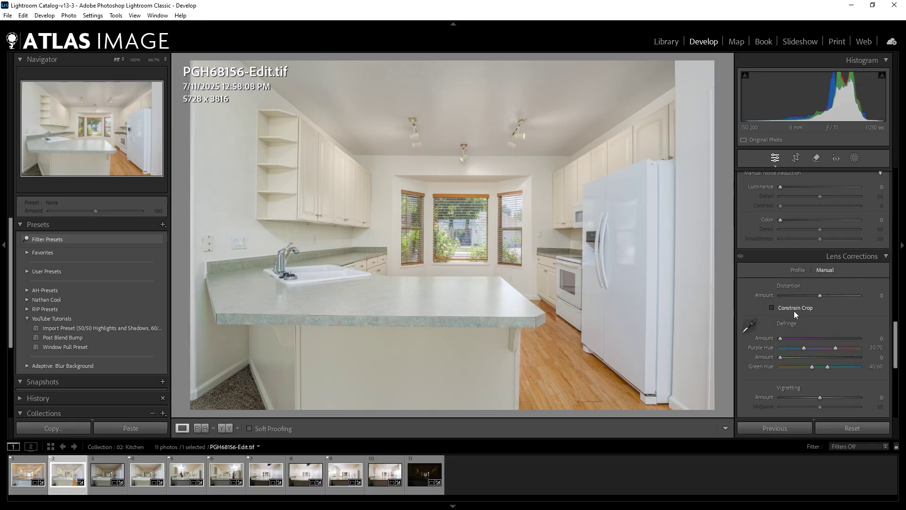
{"action": "left_click", "coordinate": [794, 312]}
{"action": "left_click", "coordinate": [881, 295]}
{"action": "type", "text": "5"}
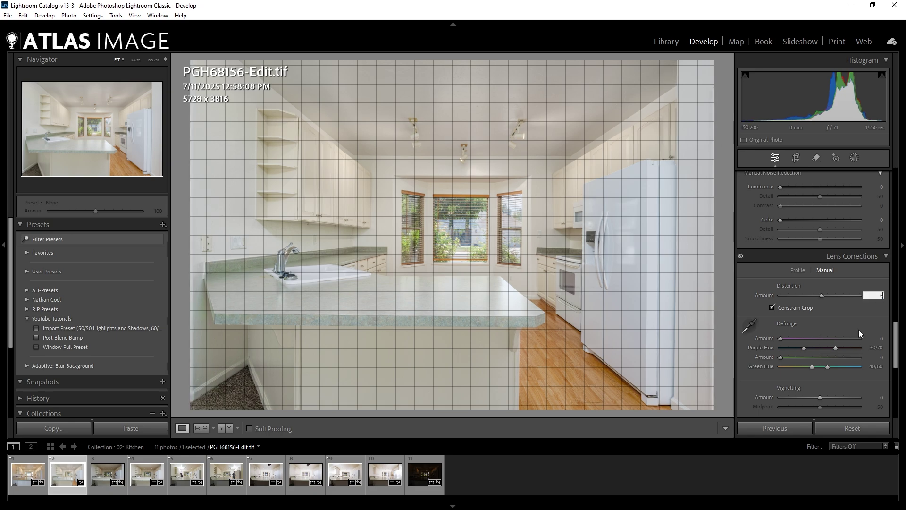
{"action": "key", "text": "Return"}
{"action": "scroll", "coordinate": [854, 318], "scroll_direction": "down", "scroll_amount": 5}
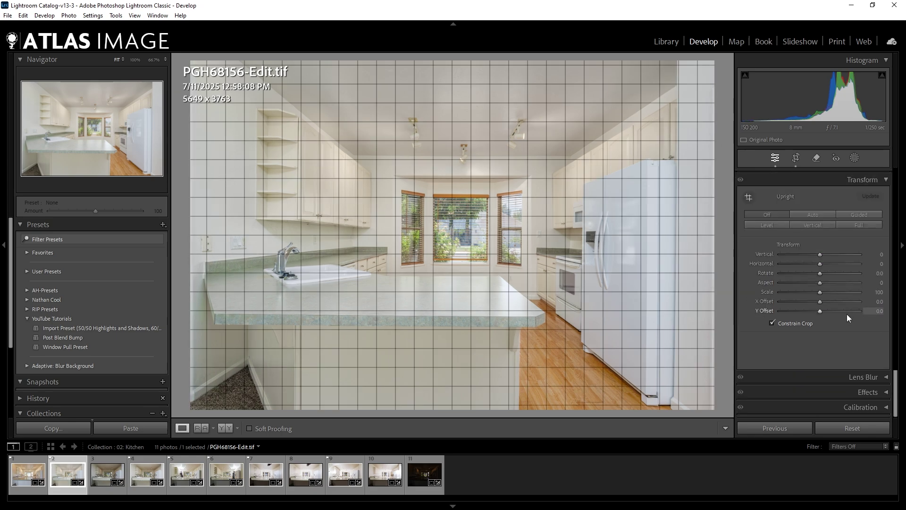
{"action": "left_click", "coordinate": [808, 225]}
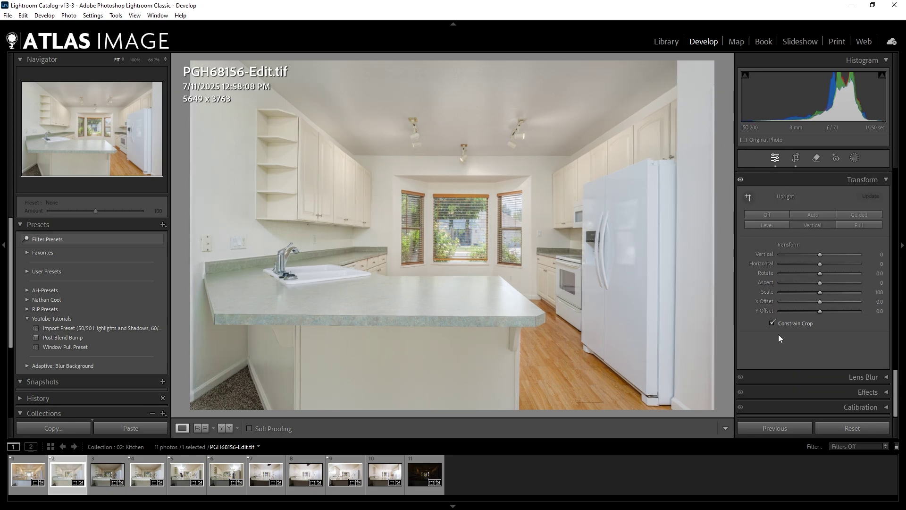
- Check the wall beside the counter for a green cast, and open PGH68156-Edit.tif in Adobe Photoshop 2025 for editing
{"action": "left_click", "coordinate": [213, 312]}
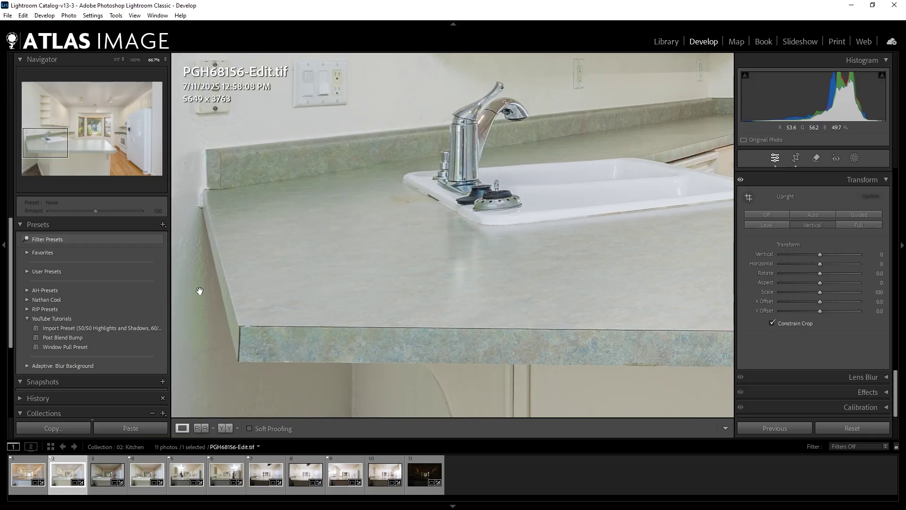
{"action": "left_click", "coordinate": [200, 291]}
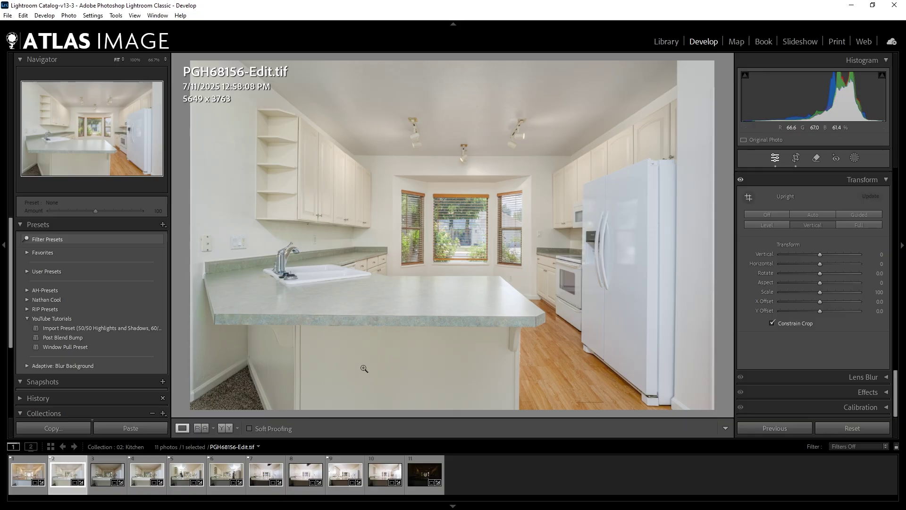
{"action": "right_click", "coordinate": [63, 469]}
{"action": "mouse_move", "coordinate": [146, 235]}
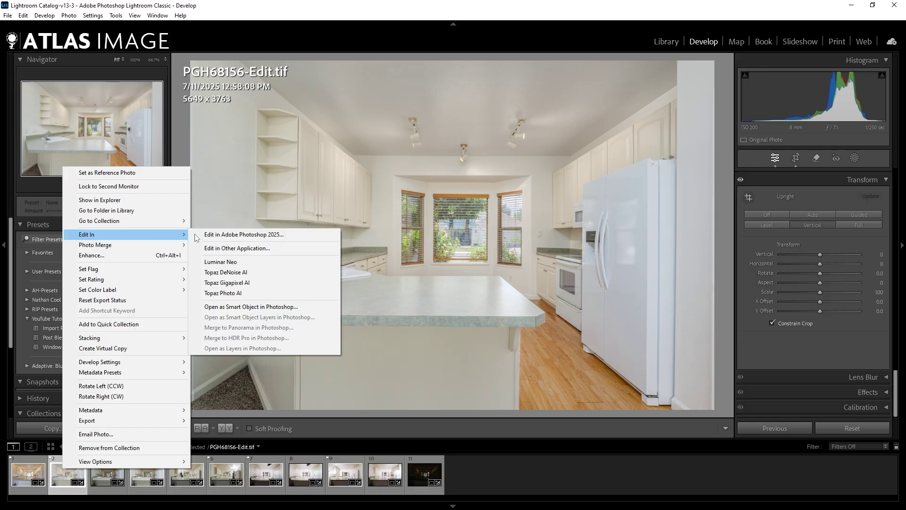
{"action": "left_click", "coordinate": [263, 235]}
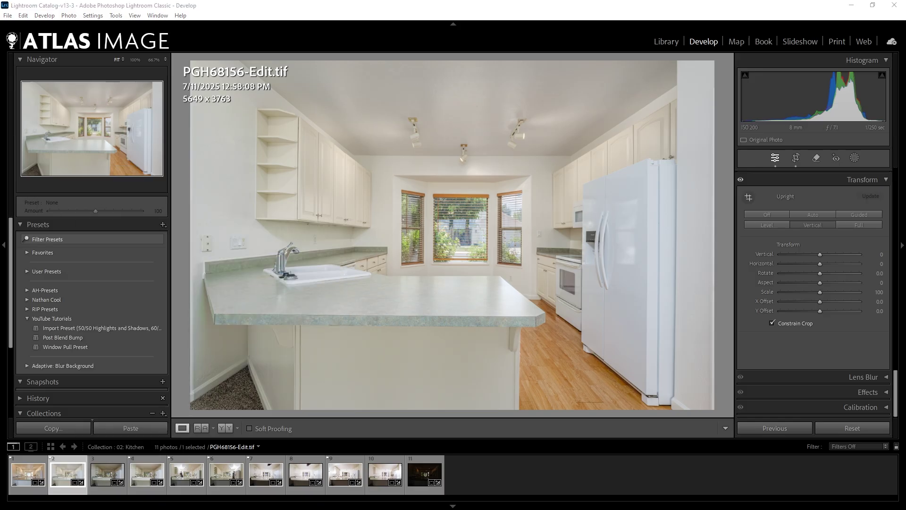
{"action": "left_click", "coordinate": [522, 288]}
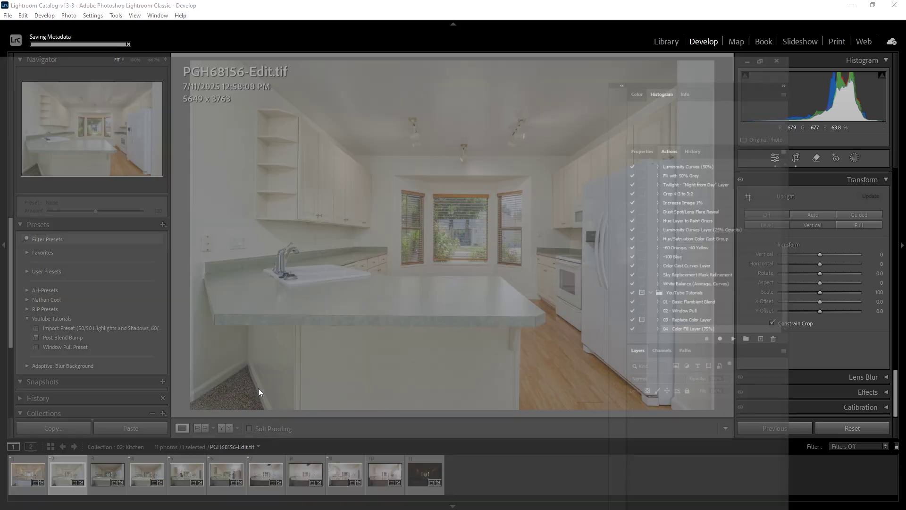
- Run the 04 - Color Fill Layer (75%) action with the light gray e5e5e5, and target the fill layer's mask
{"action": "key", "text": "ctrl+1"}
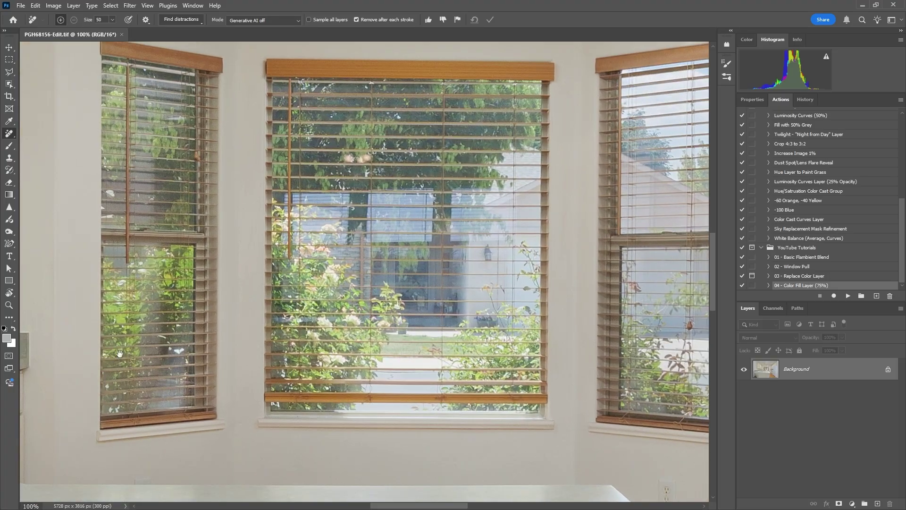
{"action": "left_click_drag", "start_coordinate": [120, 353], "coordinate": [522, 176]}
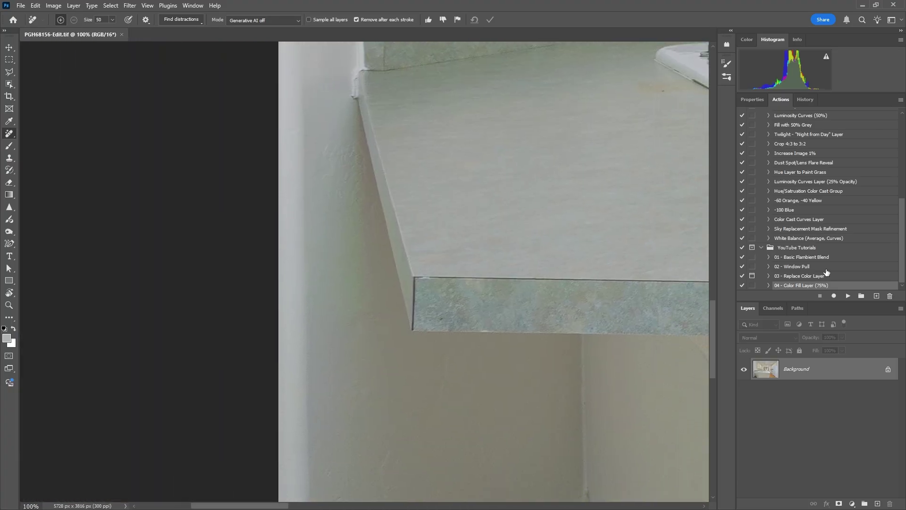
{"action": "left_click", "coordinate": [848, 296]}
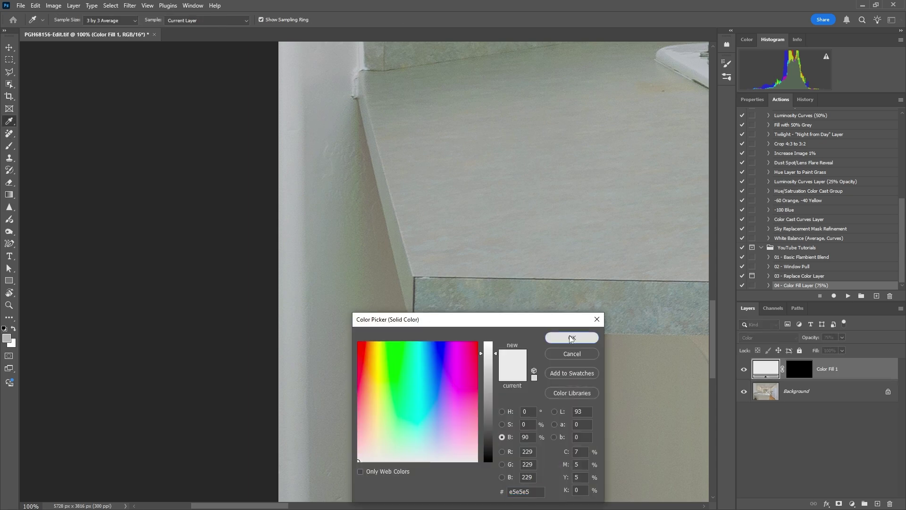
{"action": "left_click", "coordinate": [572, 337]}
{"action": "left_click", "coordinate": [793, 374]}
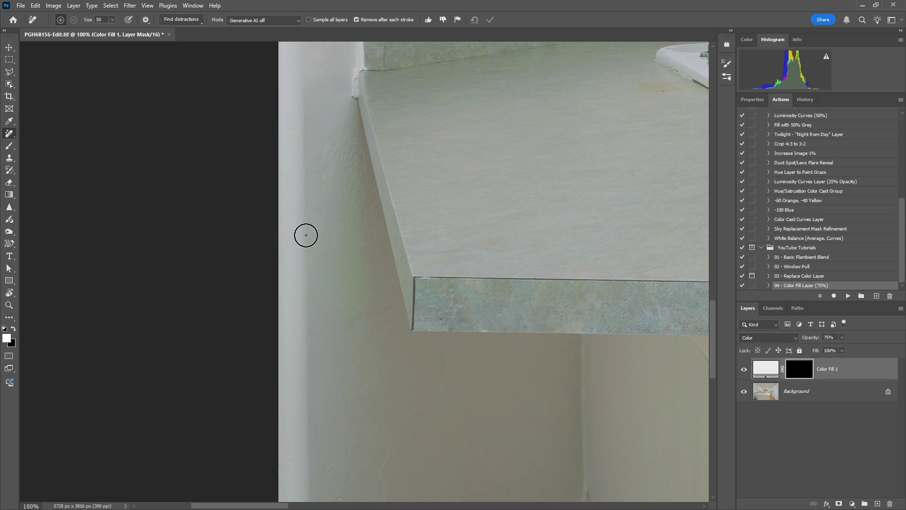
{"action": "key", "text": "bracketright"}
{"action": "key", "text": "bracketright"}
{"action": "key", "text": "bracketright"}
{"action": "key", "text": "bracketright"}
{"action": "key", "text": "bracketright"}
{"action": "mouse_move", "coordinate": [338, 147]}
{"action": "left_mouse_down"}
{"action": "mouse_move", "coordinate": [338, 133]}
{"action": "mouse_move", "coordinate": [319, 149]}
{"action": "left_mouse_up"}
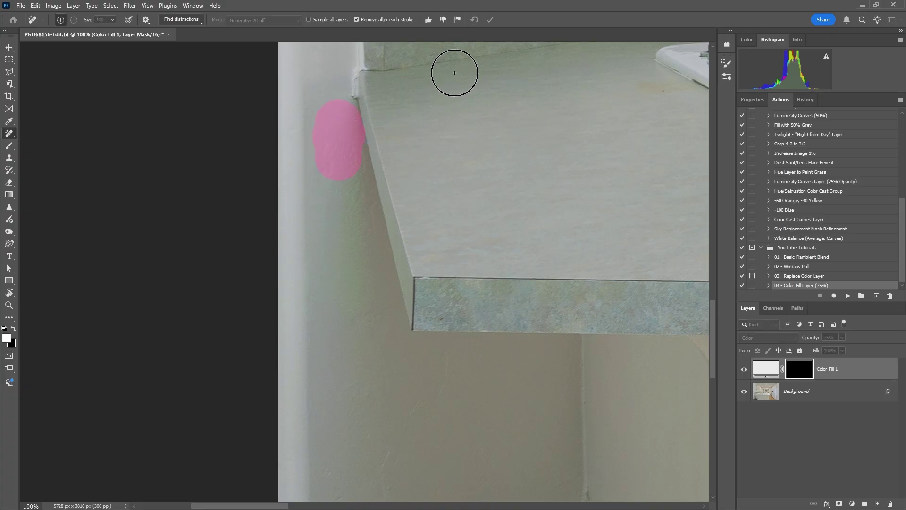
- Paint white on the fill layer's mask over the green-tinted wall beside the counter, using a size 100 brush at 2% flow
{"action": "key", "text": "b"}
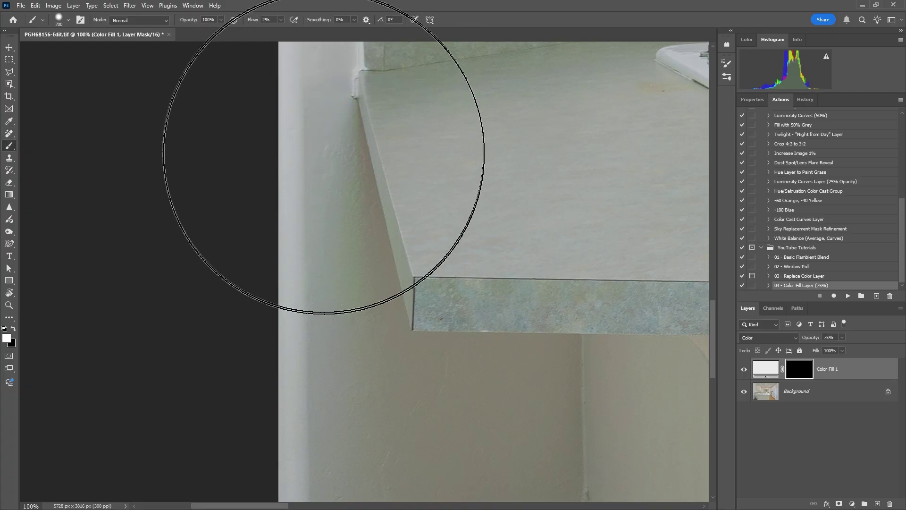
{"action": "key", "text": "bracketleft"}
{"action": "key", "text": "bracketleft"}
{"action": "key", "text": "bracketleft"}
{"action": "key", "text": "bracketleft"}
{"action": "key", "text": "bracketleft"}
{"action": "key", "text": "bracketleft"}
{"action": "key", "text": "bracketleft"}
{"action": "key", "text": "bracketleft"}
{"action": "key", "text": "bracketleft"}
{"action": "key", "text": "bracketleft"}
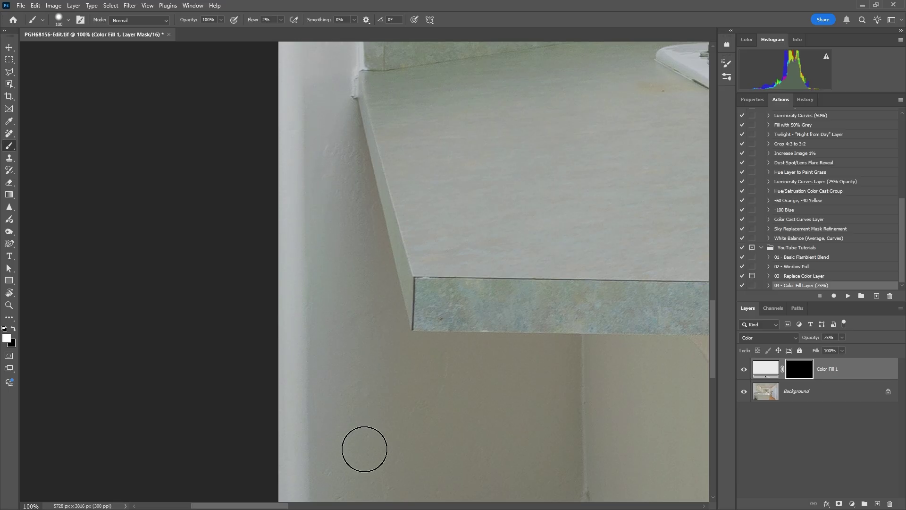
{"action": "key", "text": "ctrl+minus"}
{"action": "key", "text": "ctrl+minus"}
{"action": "key", "text": "ctrl+minus"}
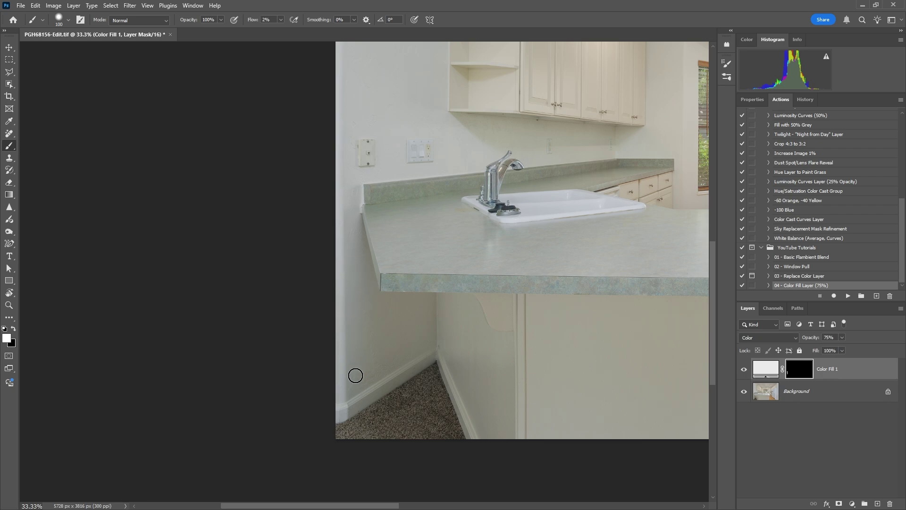
- Flatten the color fill into the Background, close the photo, and return to Lightroom Classic
{"action": "key", "text": "ctrl+z"}
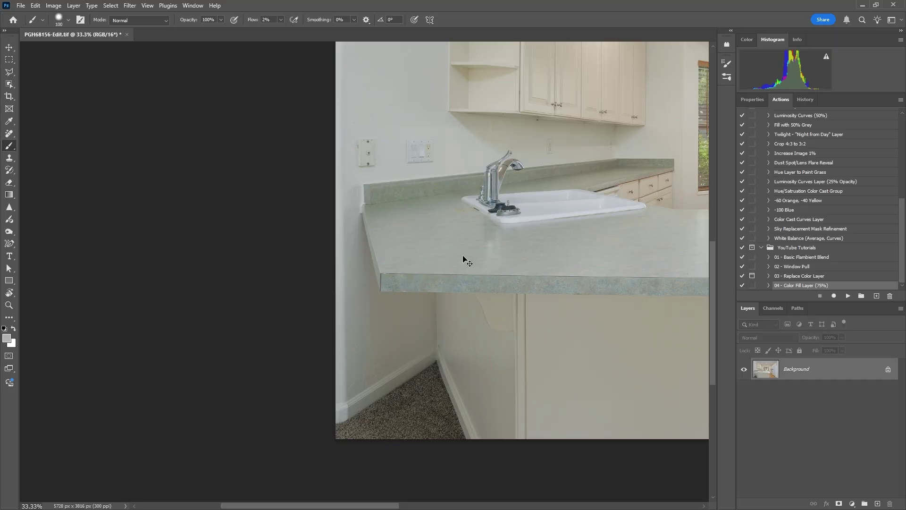
{"action": "key", "text": "ctrl+w"}
{"action": "left_click", "coordinate": [862, 6]}
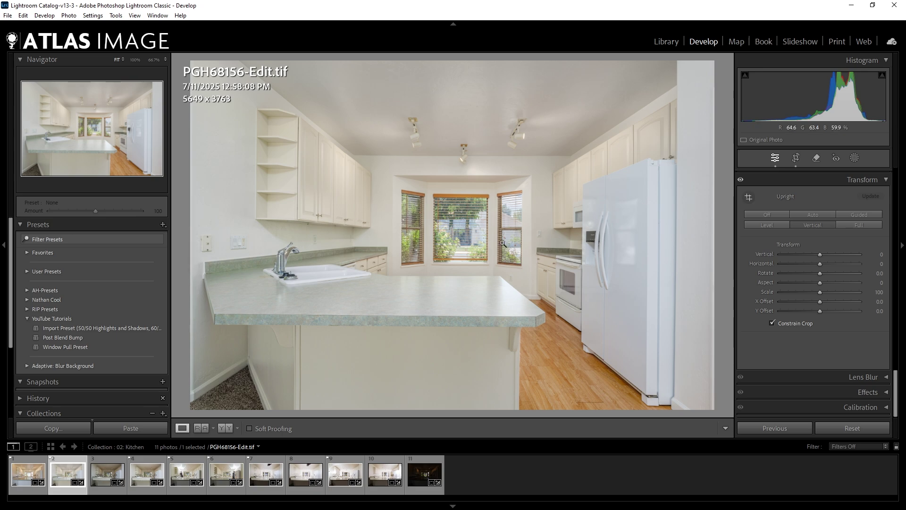
- Set the photo's Contrast to +25 and Whites to +35
{"action": "scroll", "coordinate": [757, 311], "scroll_direction": "up", "scroll_amount": 15}
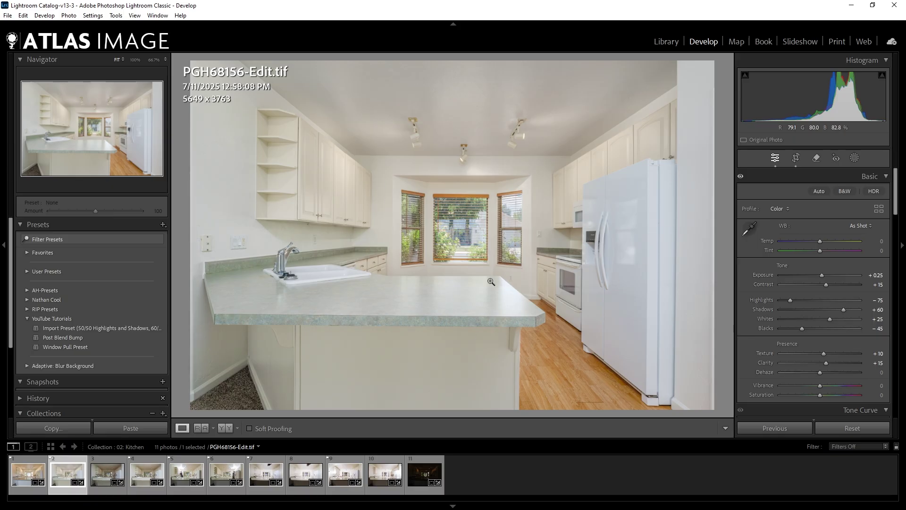
{"action": "left_click", "coordinate": [879, 287]}
{"action": "type", "text": "25"}
{"action": "key", "text": "Return"}
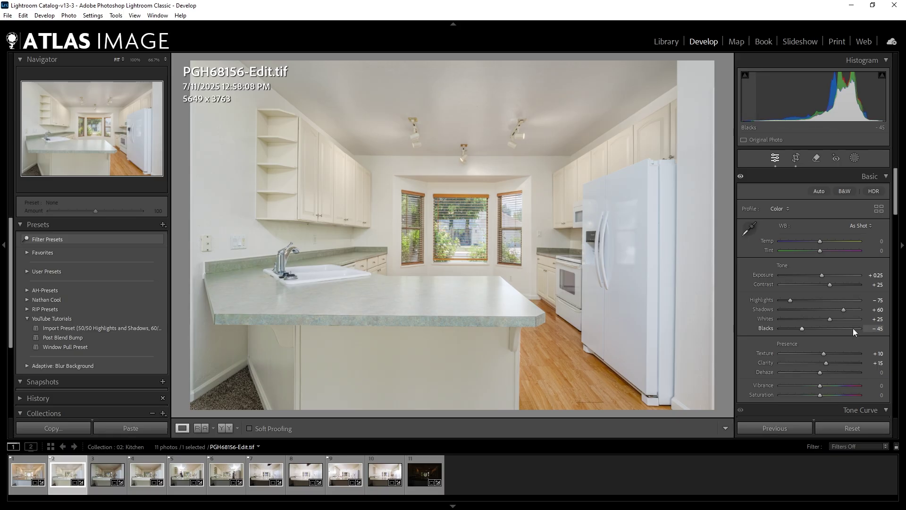
{"action": "left_click", "coordinate": [879, 319]}
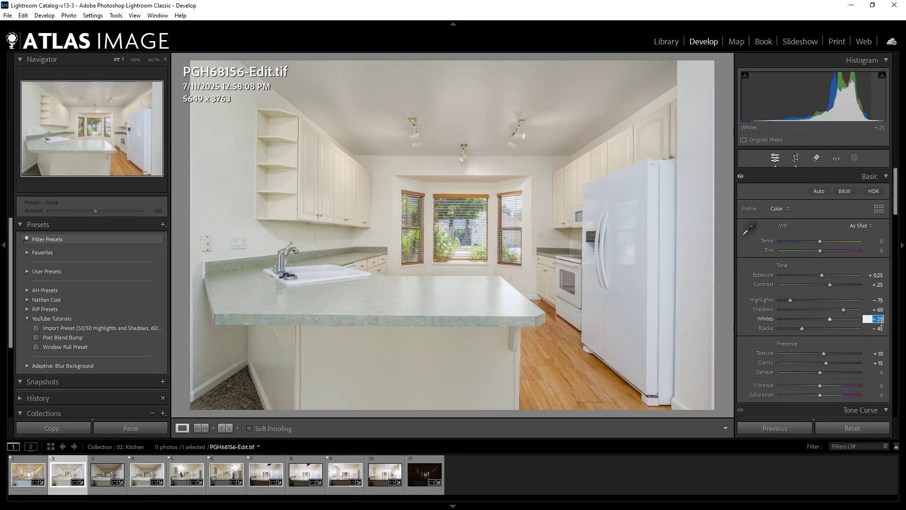
{"action": "type", "text": "35"}
{"action": "key", "text": "Return"}
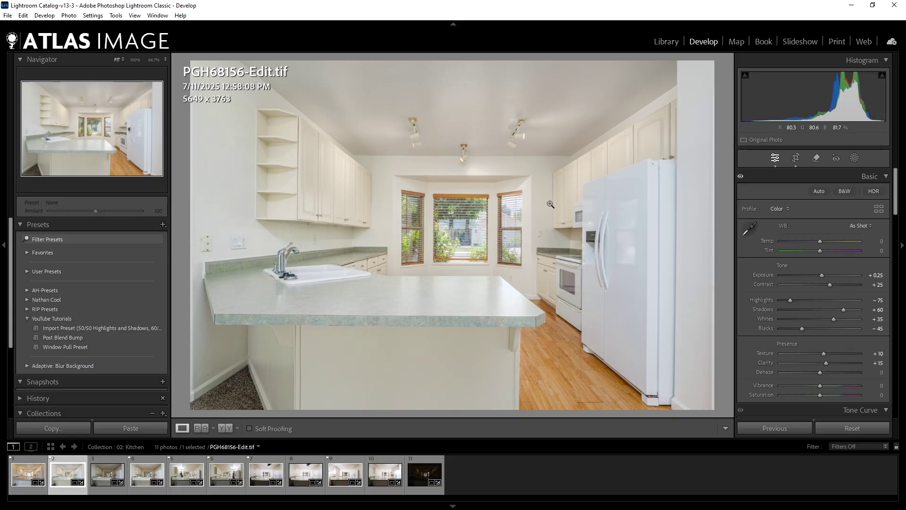
- Set the photo's Exposure to +0.20 and check the bay windows up close
{"action": "left_click", "coordinate": [878, 276]}
{"action": "type", "text": "0.2"}
{"action": "key", "text": "Return"}
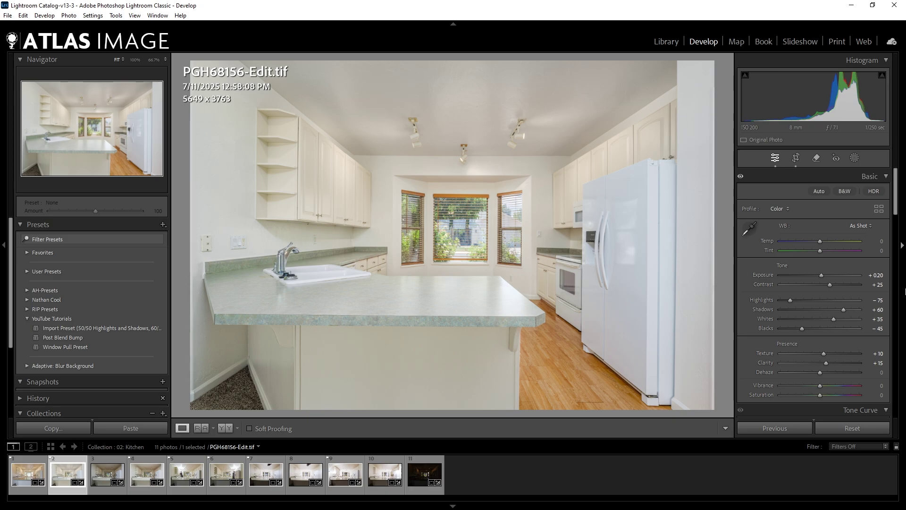
{"action": "left_click", "coordinate": [481, 160]}
{"action": "left_click", "coordinate": [482, 185]}
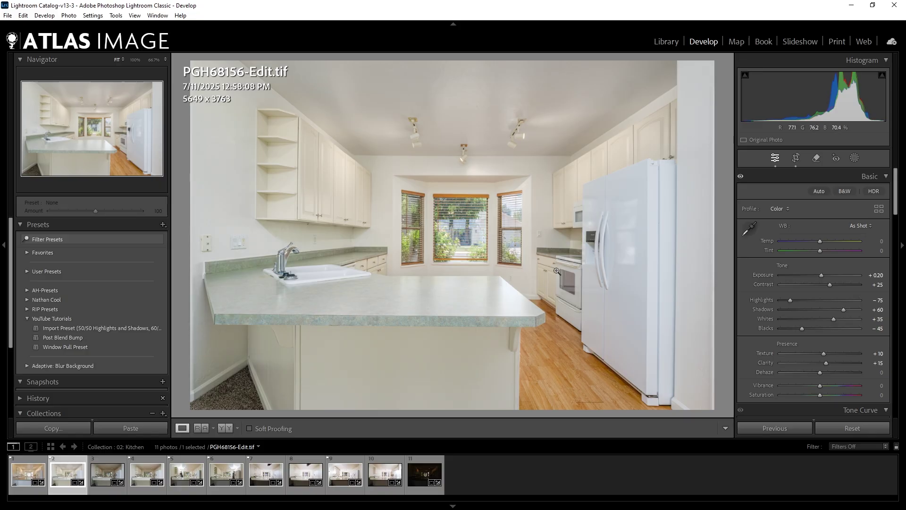
{"action": "left_click", "coordinate": [511, 210]}
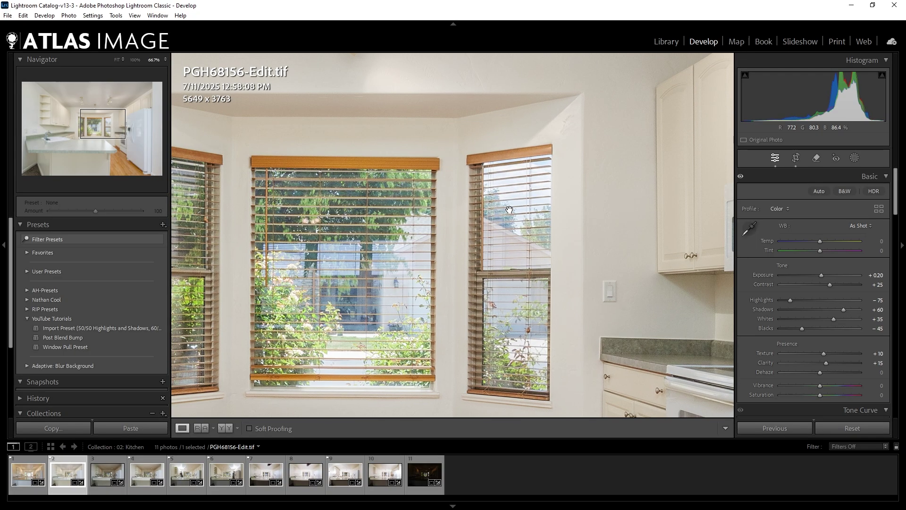
{"action": "left_click", "coordinate": [385, 296]}
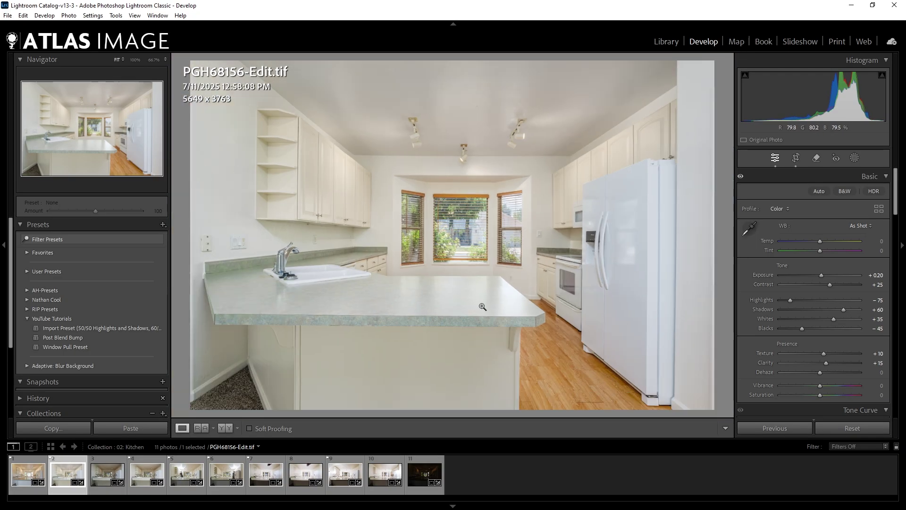